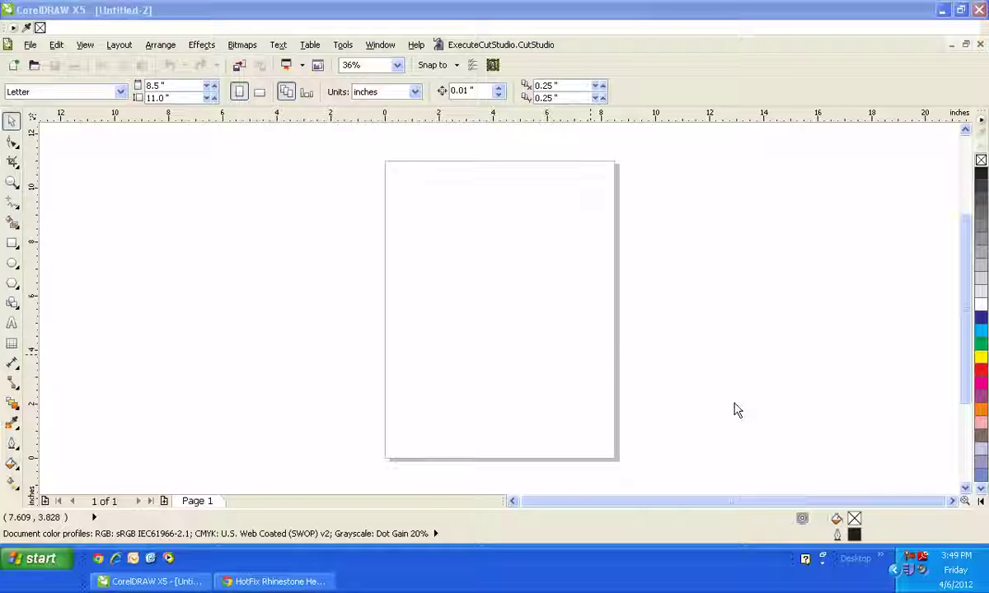
# Add the artistic text SPARKLE on the page near its left edge
pyautogui.click(13, 325)
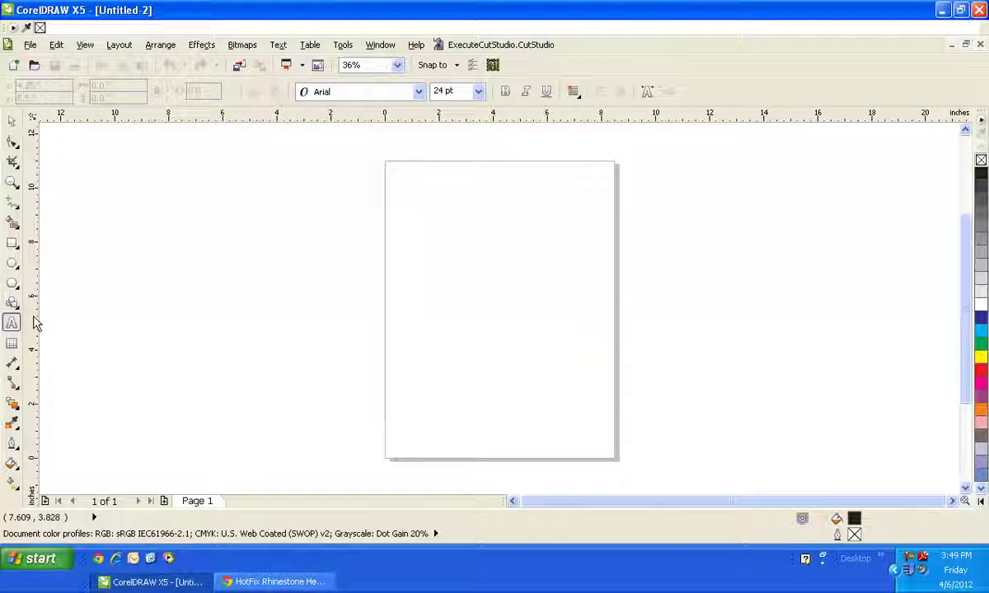
pyautogui.click(395, 285)
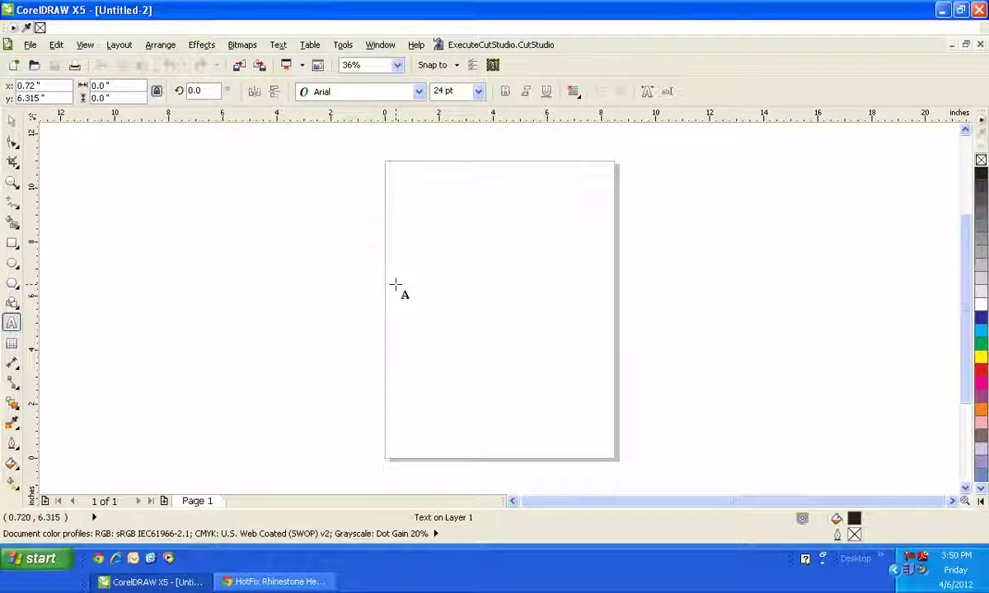
pyautogui.write('S')
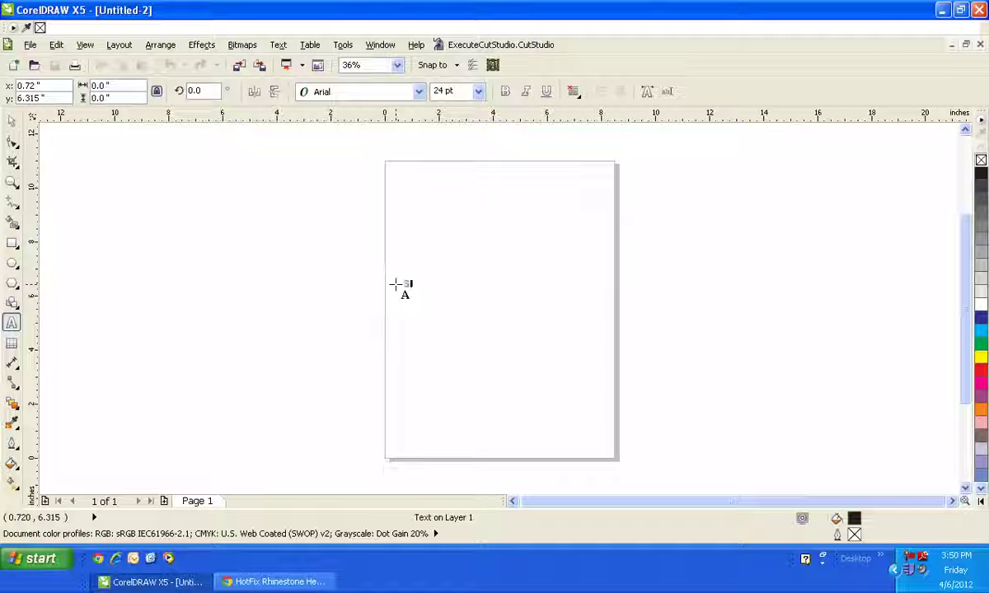
pyautogui.write('PARKLE')
pyautogui.press('Escape')
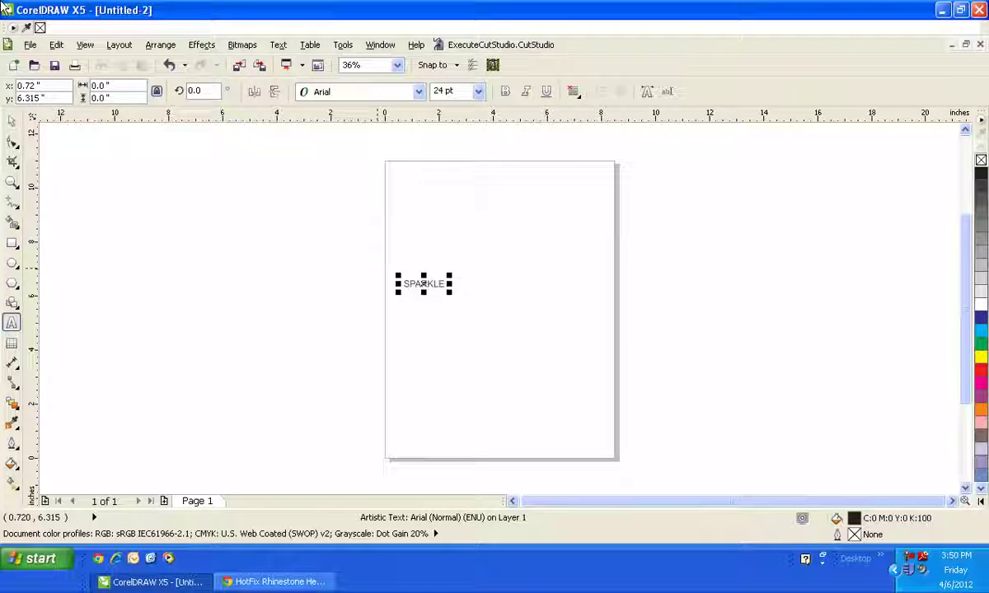
# Enlarge the SPARKLE text to about 13.1 in wide and change its font to Arial Black
pyautogui.click(11, 122)
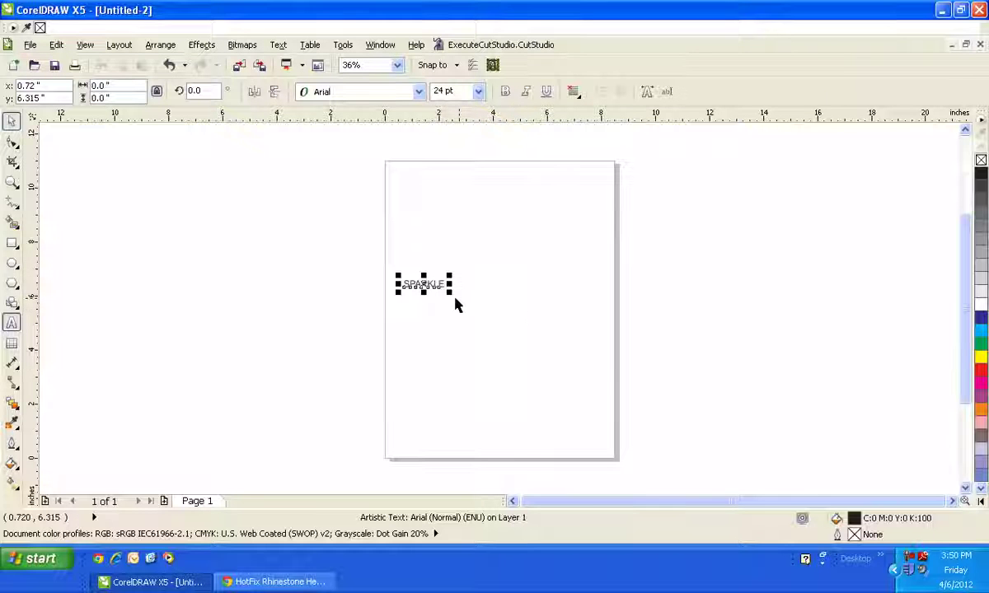
pyautogui.moveTo(451, 295); pyautogui.dragTo(453, 298)
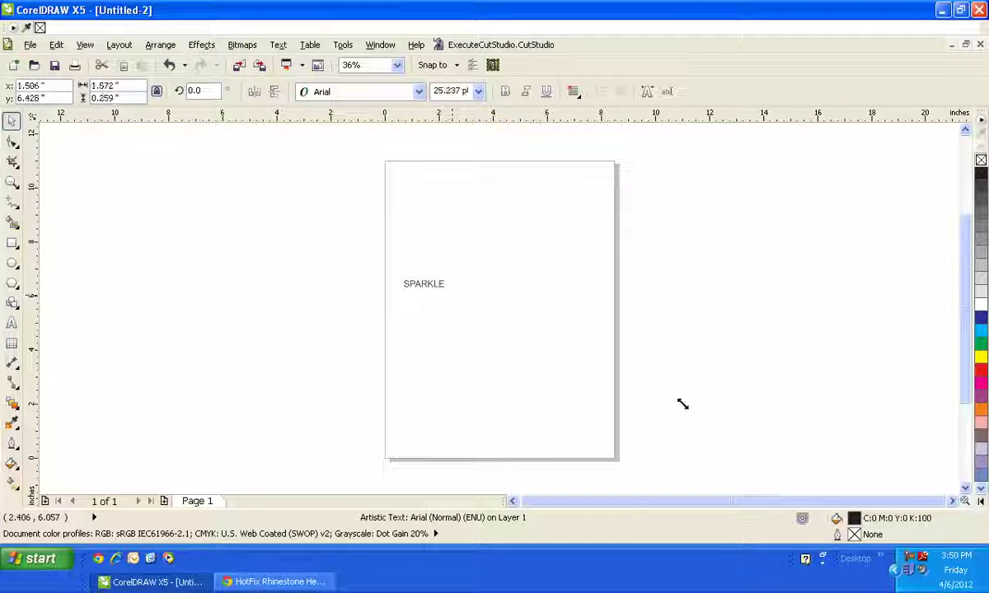
pyautogui.moveTo(763, 447); pyautogui.dragTo(757, 443)
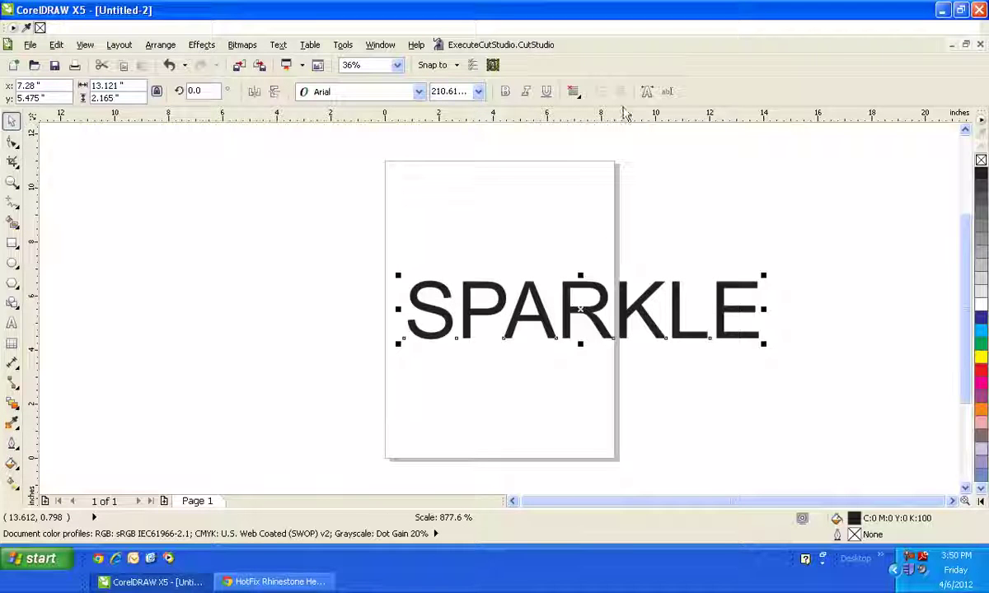
pyautogui.click(674, 93)
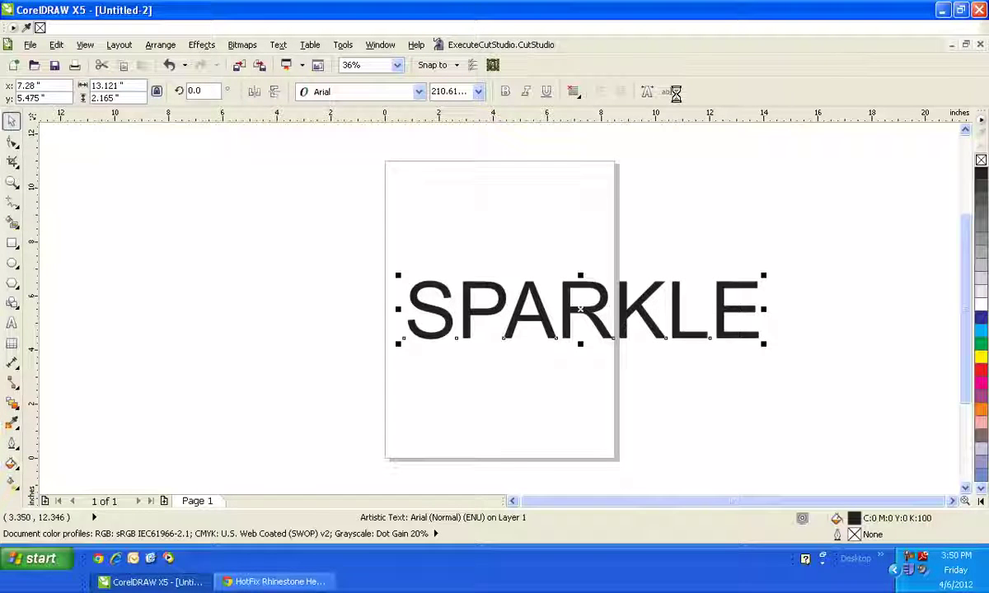
# Resize the SPARKLE text to 10 in wide and 3 in high
pyautogui.moveTo(402, 344); pyautogui.dragTo(247, 368)
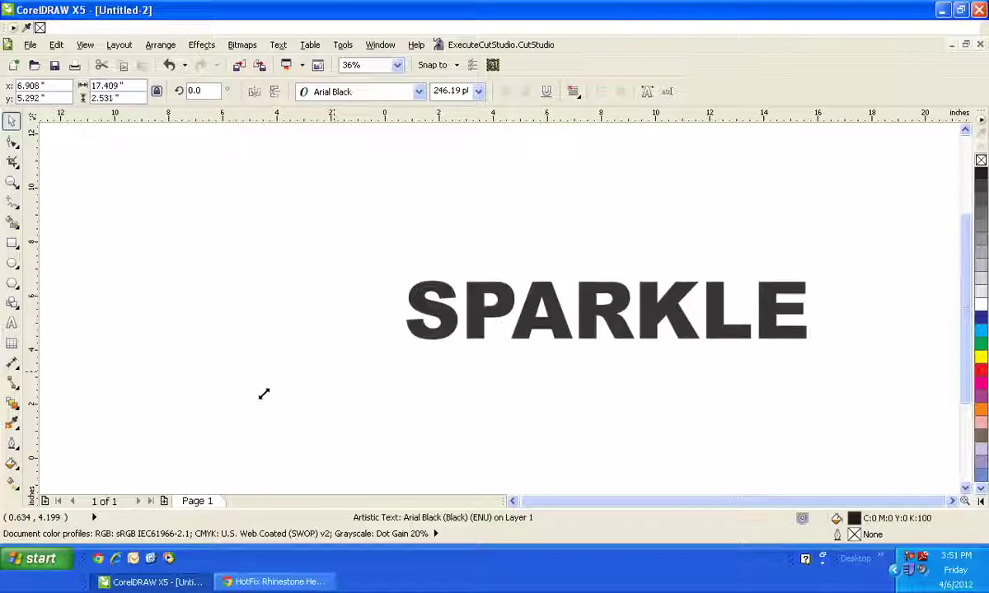
pyautogui.click(98, 86)
pyautogui.write('10')
pyautogui.press('Return')
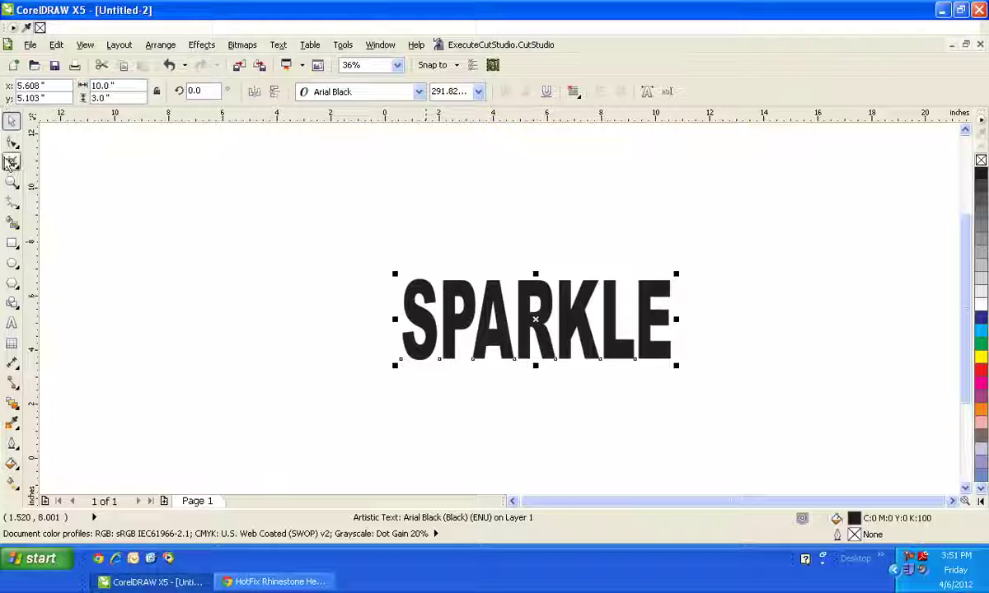
# Switch the document display to wireframe so the SPARKLE letters show as outlines only
pyautogui.click(12, 182)
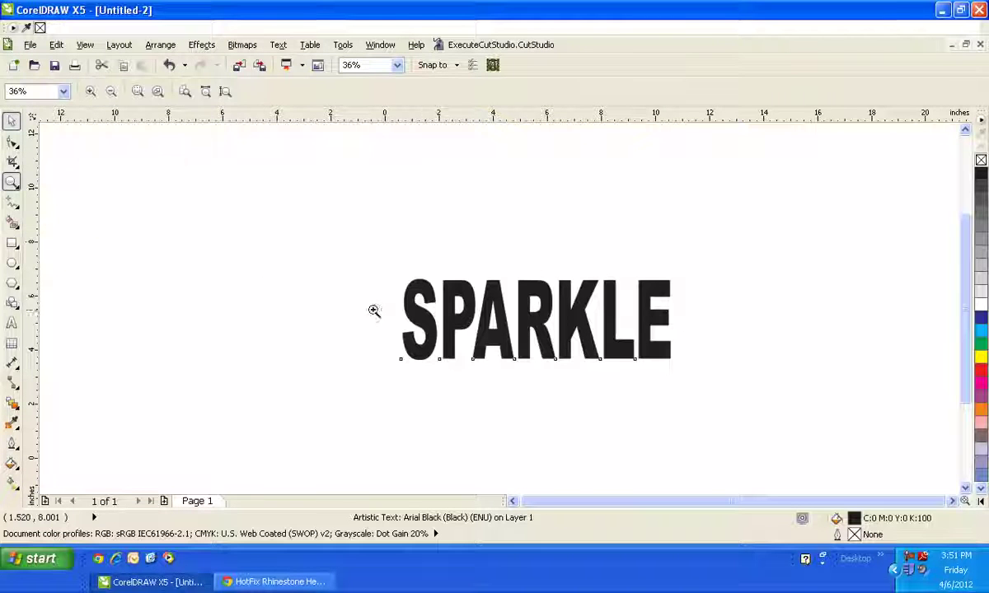
pyautogui.moveTo(374, 269); pyautogui.dragTo(677, 377)
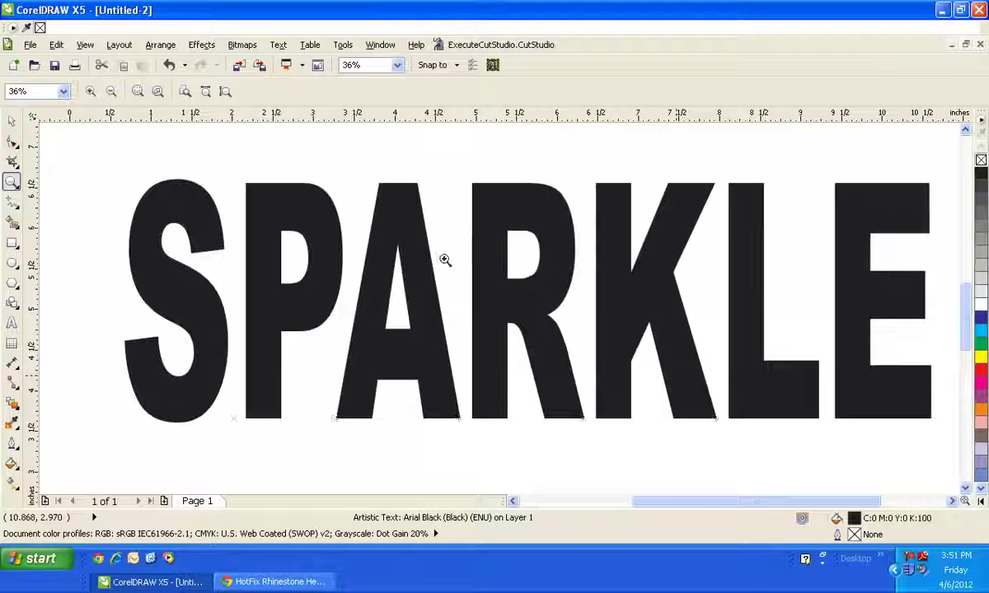
pyautogui.click(12, 122)
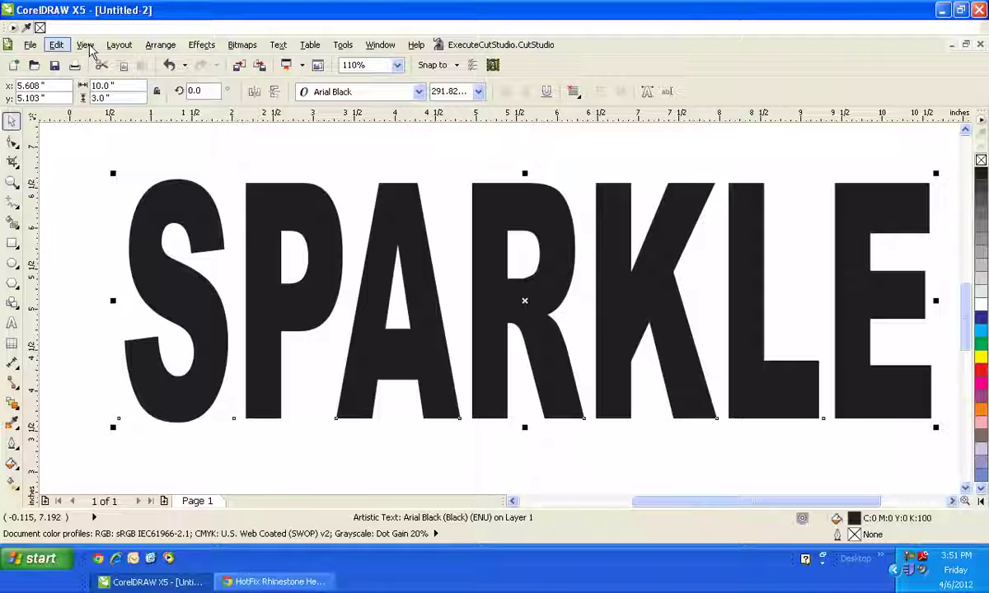
pyautogui.click(85, 47)
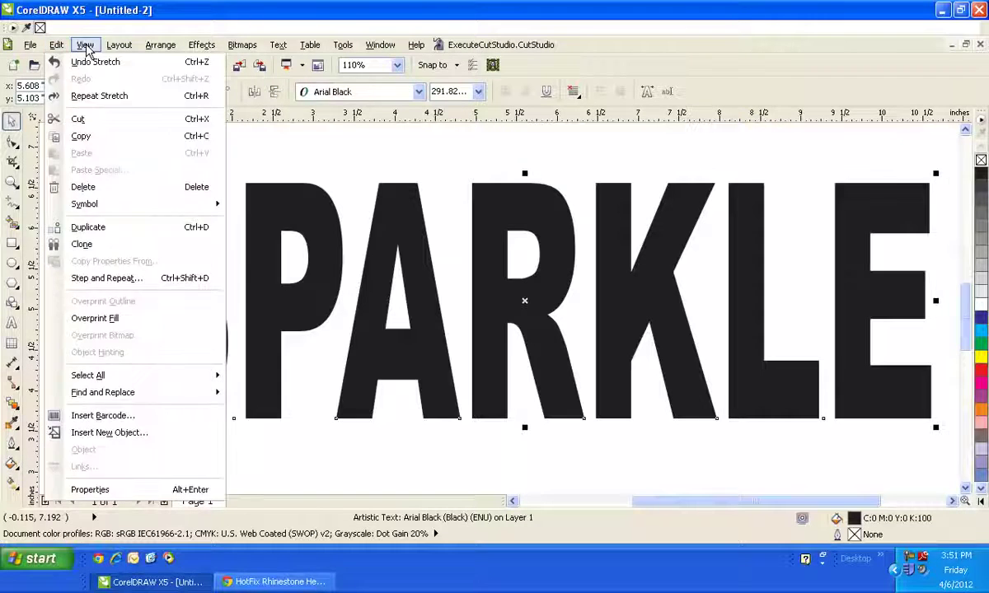
pyautogui.click(92, 94)
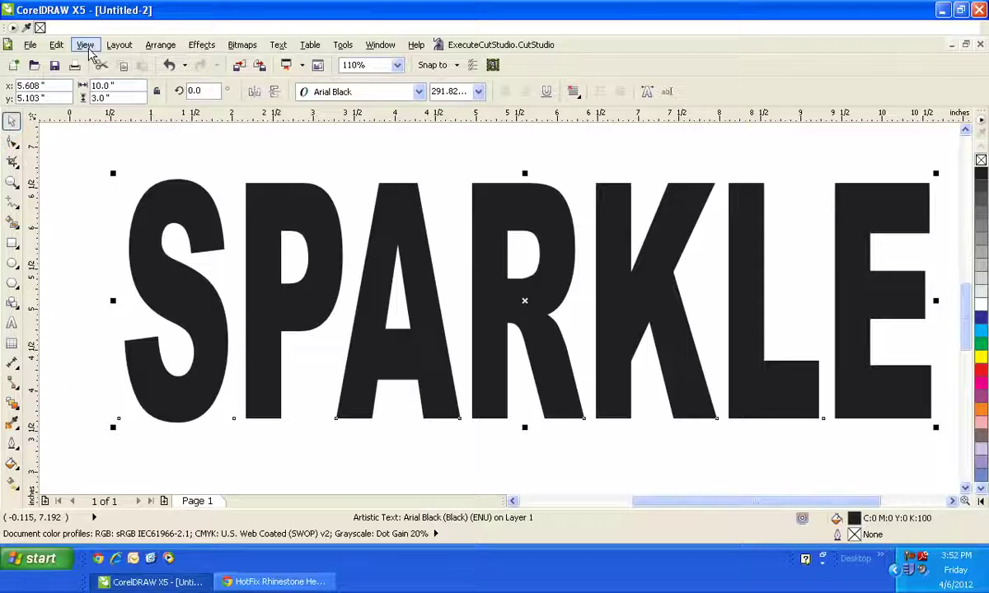
pyautogui.click(86, 46)
pyautogui.click(110, 80)
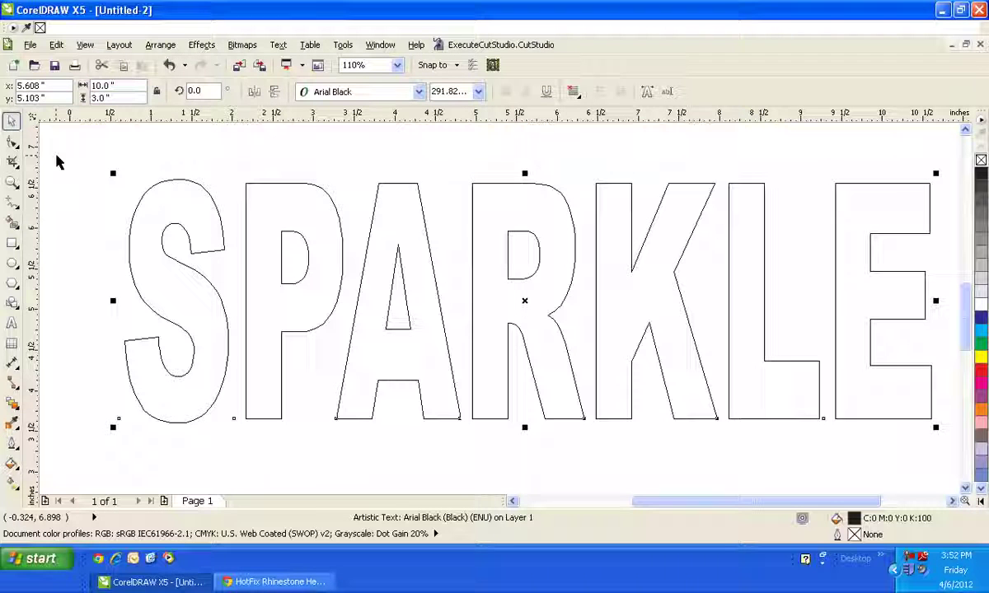
# Draw a circle about 0.51 in across beside the upper part of the letter S
pyautogui.click(12, 263)
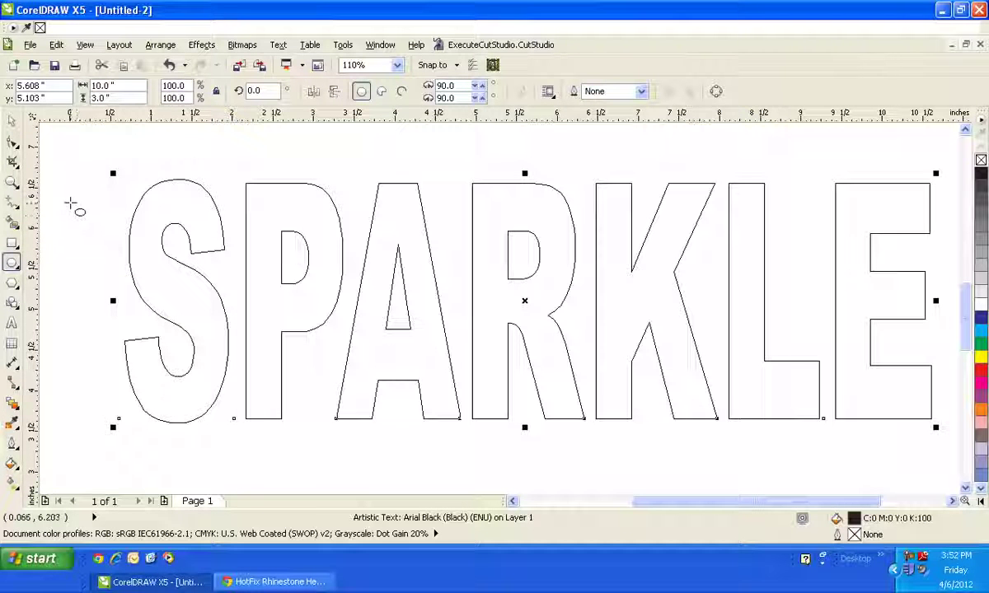
pyautogui.moveTo(88, 211)
pyautogui.mouseDown()
pyautogui.moveTo(86, 236)
pyautogui.moveTo(81, 219)
pyautogui.mouseUp()
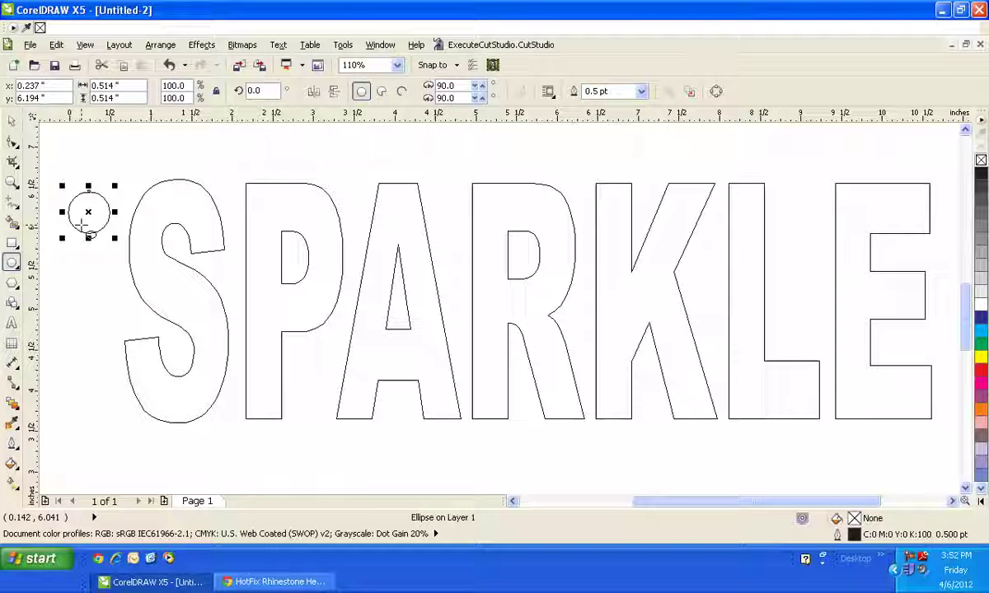
# Check the stencil hole size chart in the Stahls' rhinestone application instructions PDF in the browser, and return to CorelDRAW
pyautogui.click(296, 583)
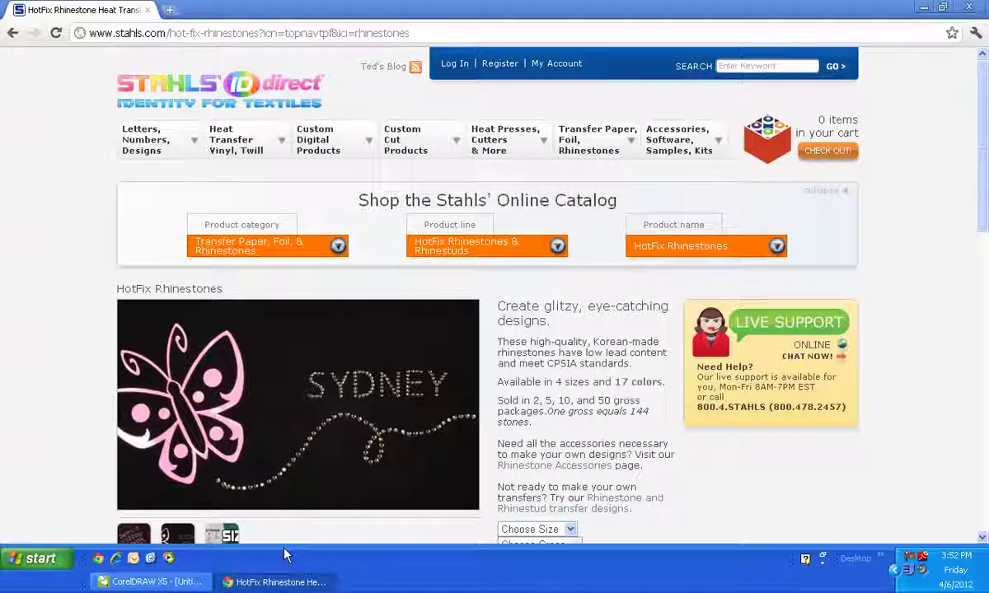
pyautogui.click(327, 465)
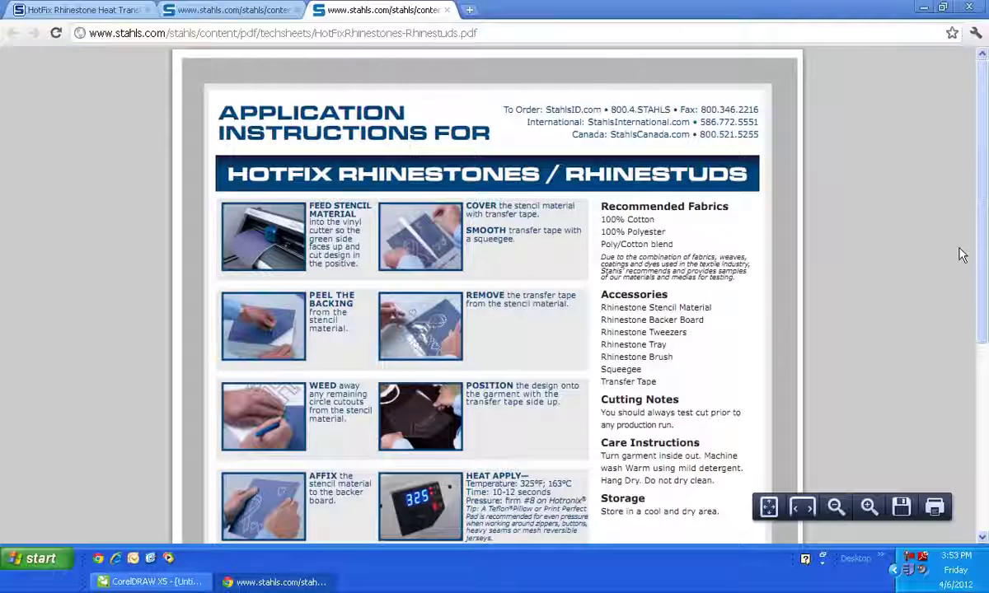
pyautogui.moveTo(969, 257); pyautogui.dragTo(970, 387)
pyautogui.scroll(-2, 931, 386)
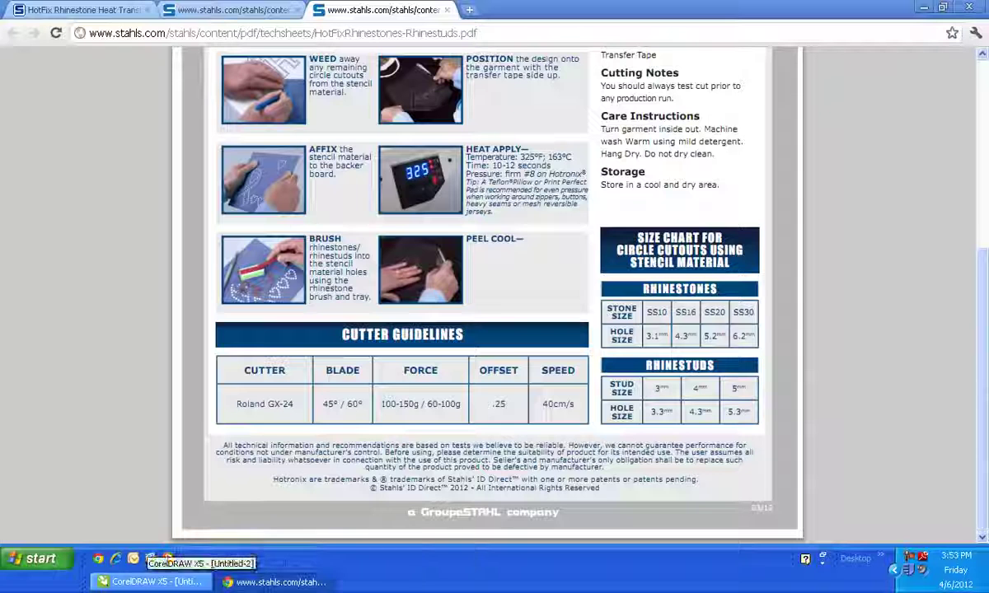
pyautogui.click(153, 582)
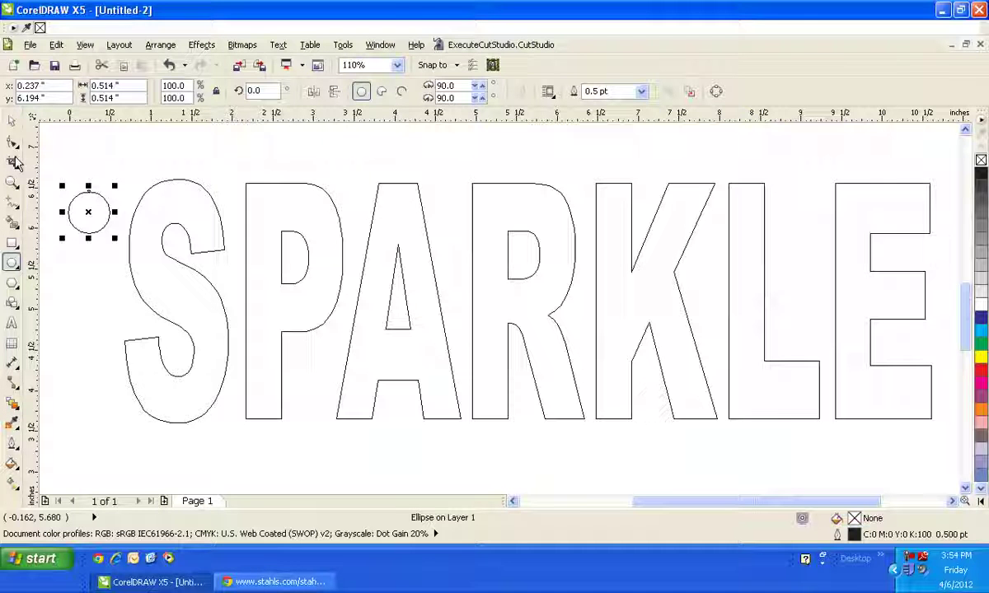
# Try to set the circle's width to 3.3 mm, and undo the change
pyautogui.click(12, 121)
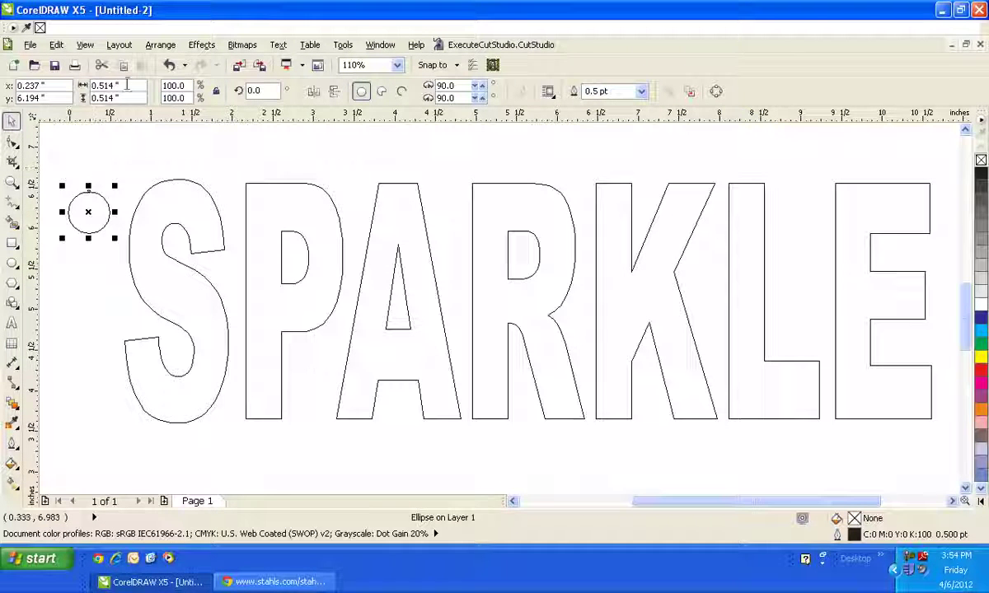
pyautogui.moveTo(123, 85); pyautogui.dragTo(93, 86)
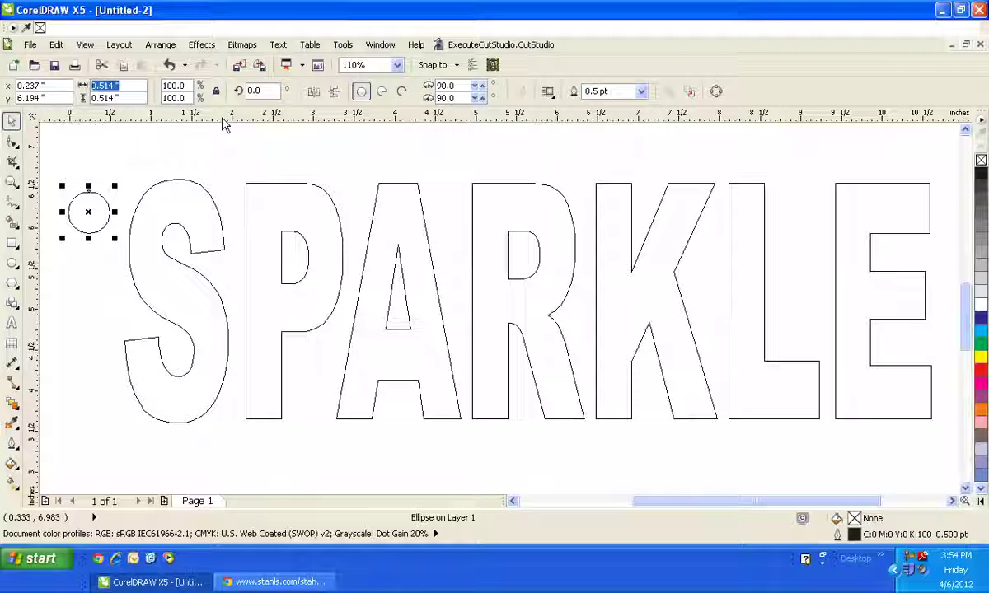
pyautogui.write('3.3')
pyautogui.write('"')
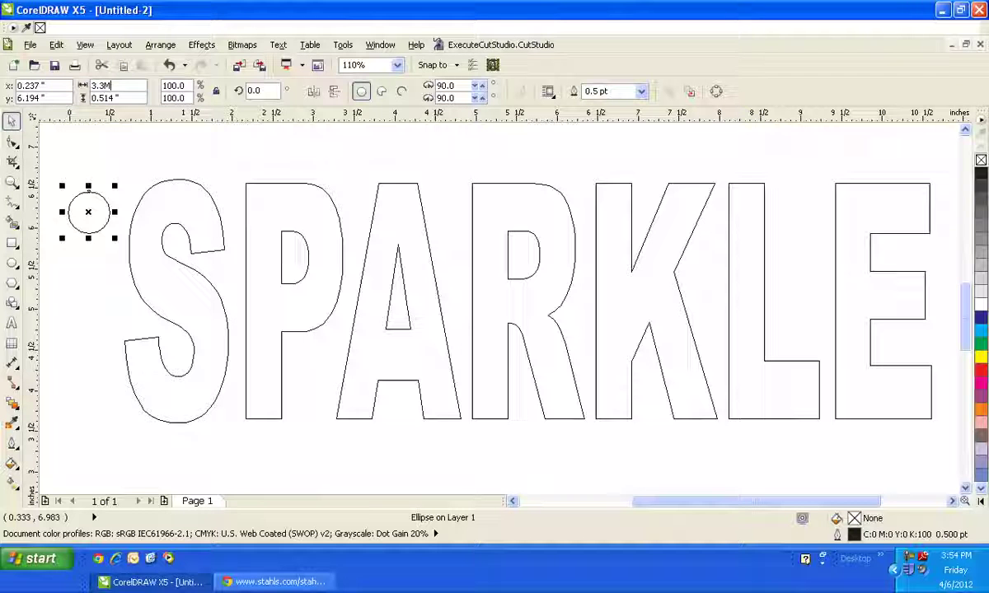
pyautogui.write('M')
pyautogui.press('Return')
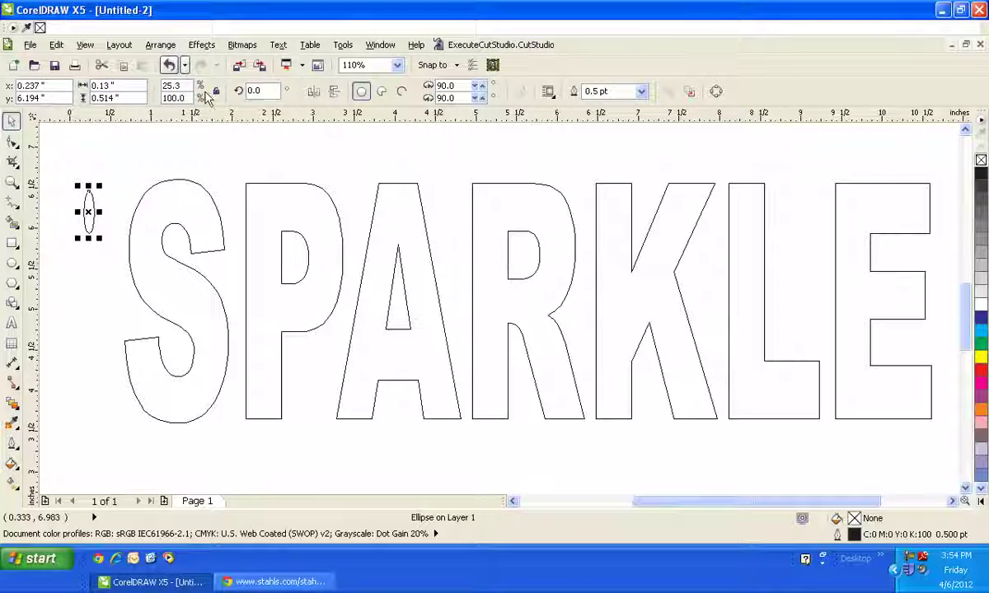
pyautogui.click(171, 66)
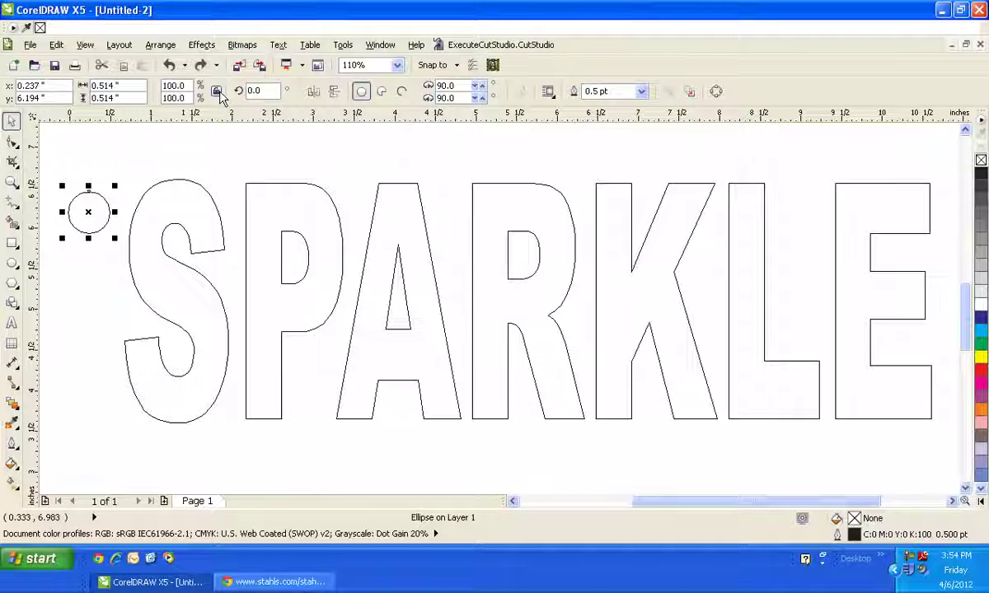
# Lock the circle's proportions and set its width to 3.33 mm
pyautogui.click(219, 92)
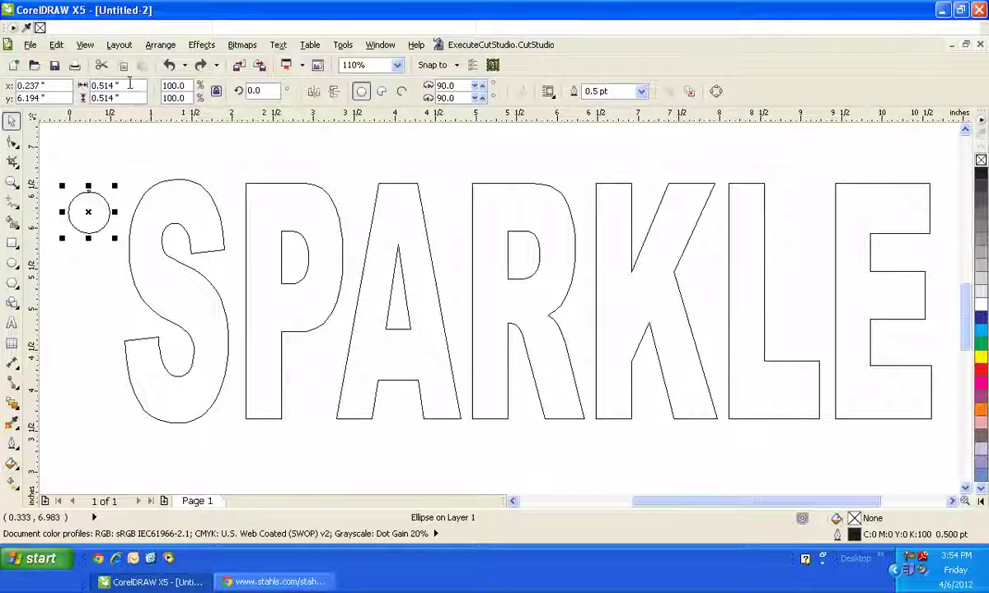
pyautogui.doubleClick(86, 84)
pyautogui.write('3.33MM')
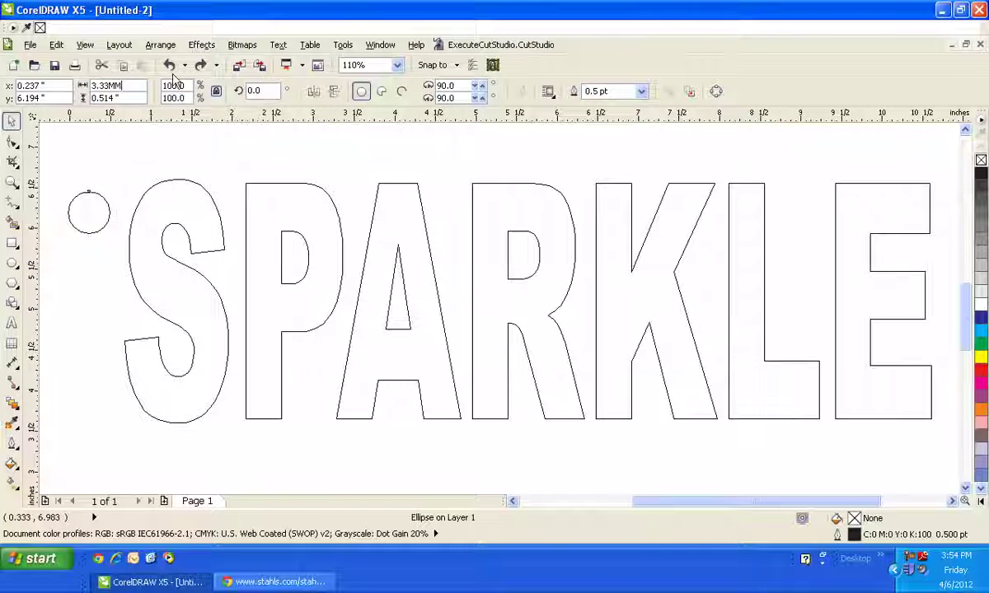
pyautogui.press('Return')
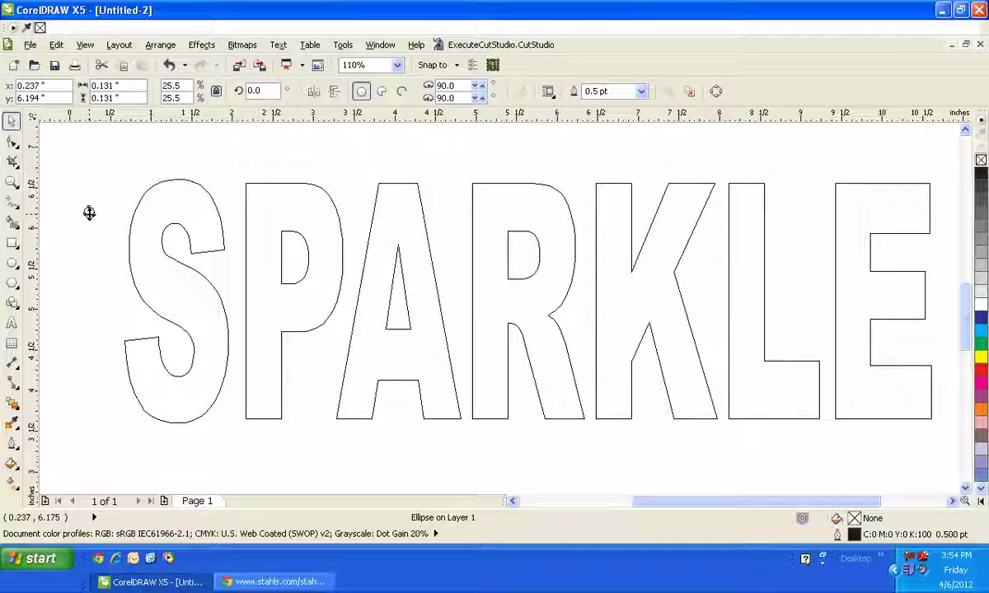
# Place three copies of the small circle around the letter S: two above the original and one below it
pyautogui.moveTo(89, 212); pyautogui.dragTo(109, 183)
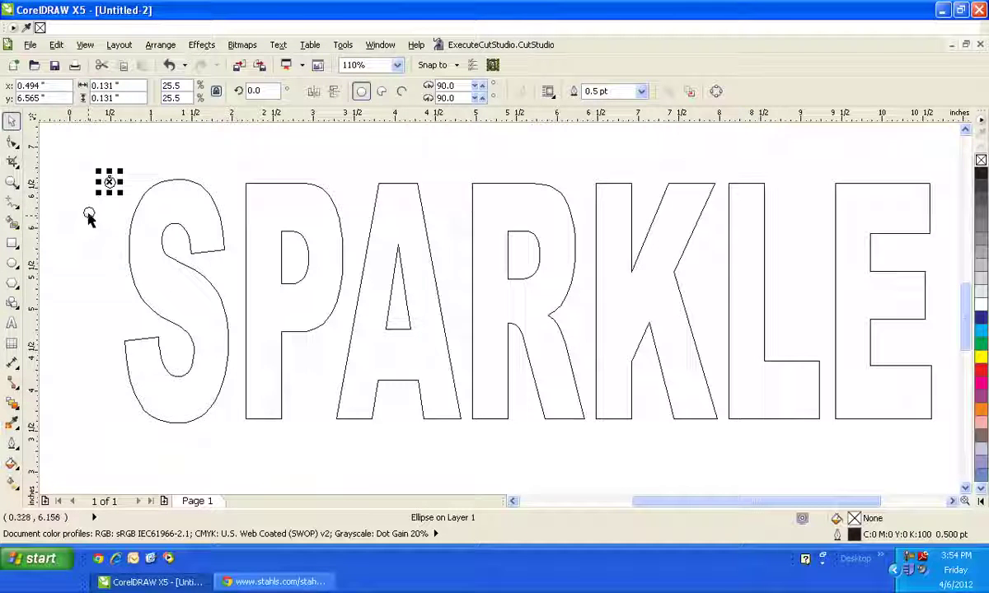
pyautogui.click(87, 215)
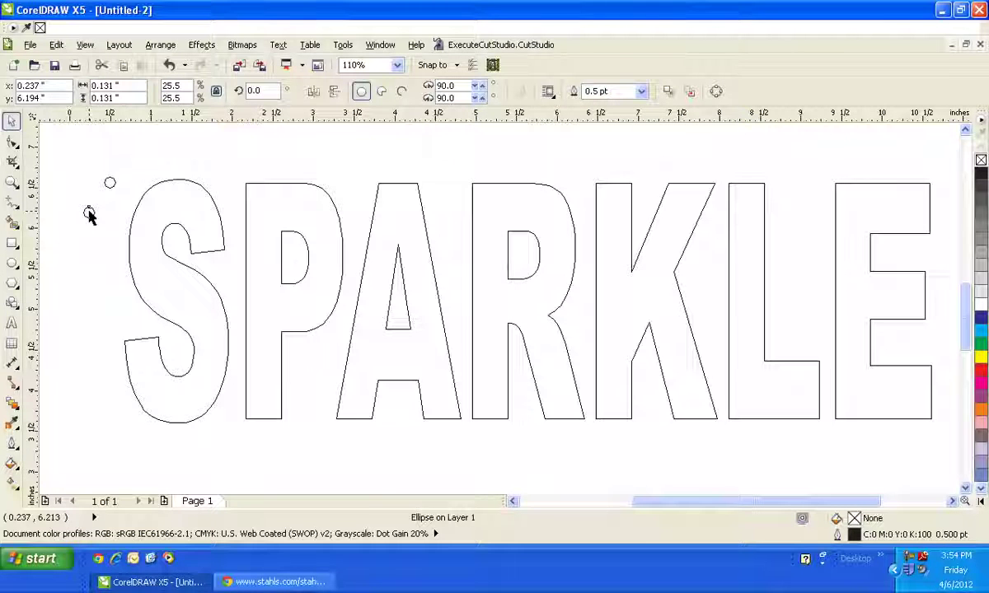
pyautogui.moveTo(88, 216); pyautogui.dragTo(89, 248)
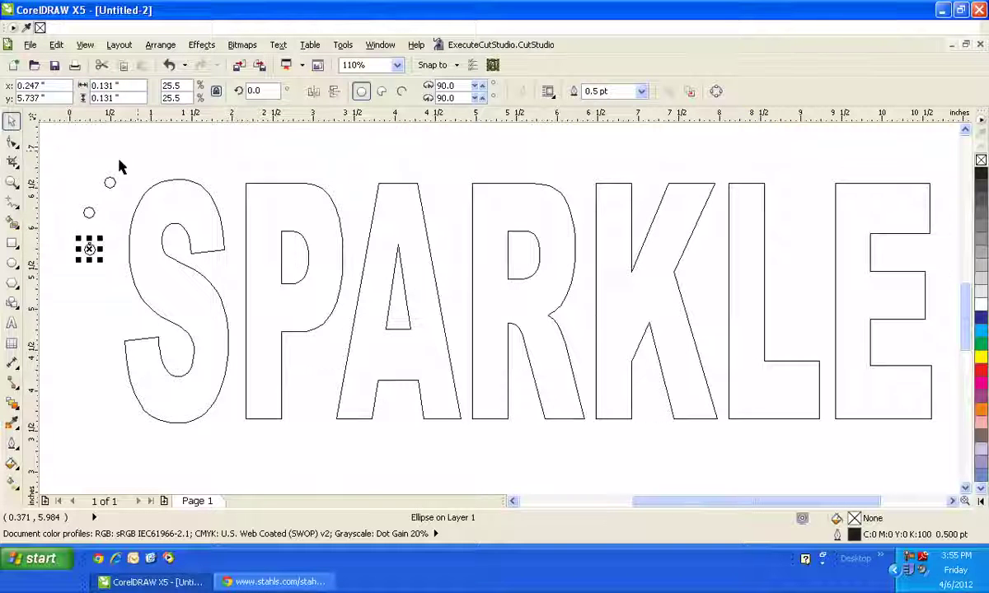
pyautogui.click(110, 183)
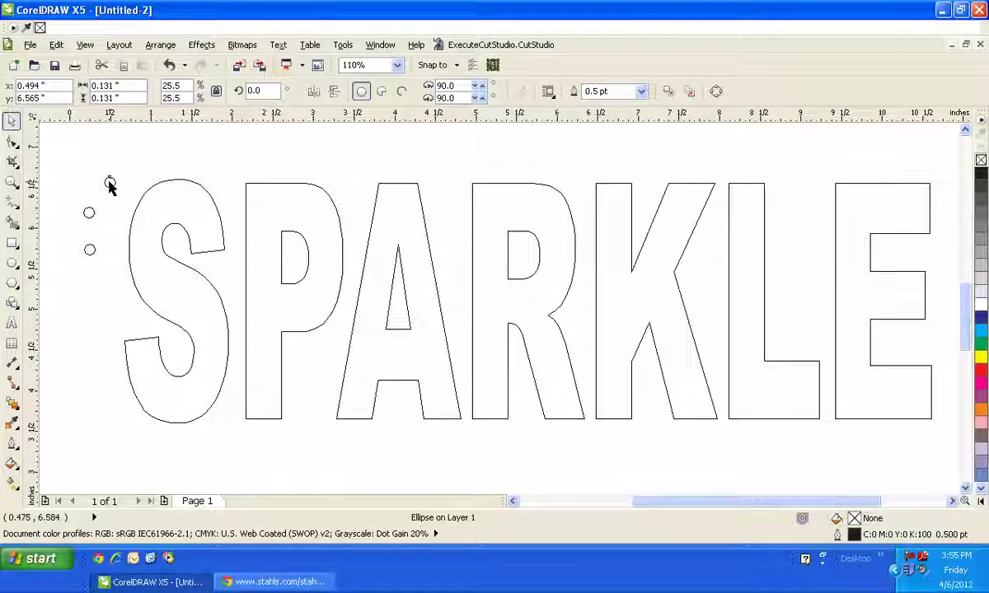
pyautogui.moveTo(110, 185); pyautogui.dragTo(147, 169)
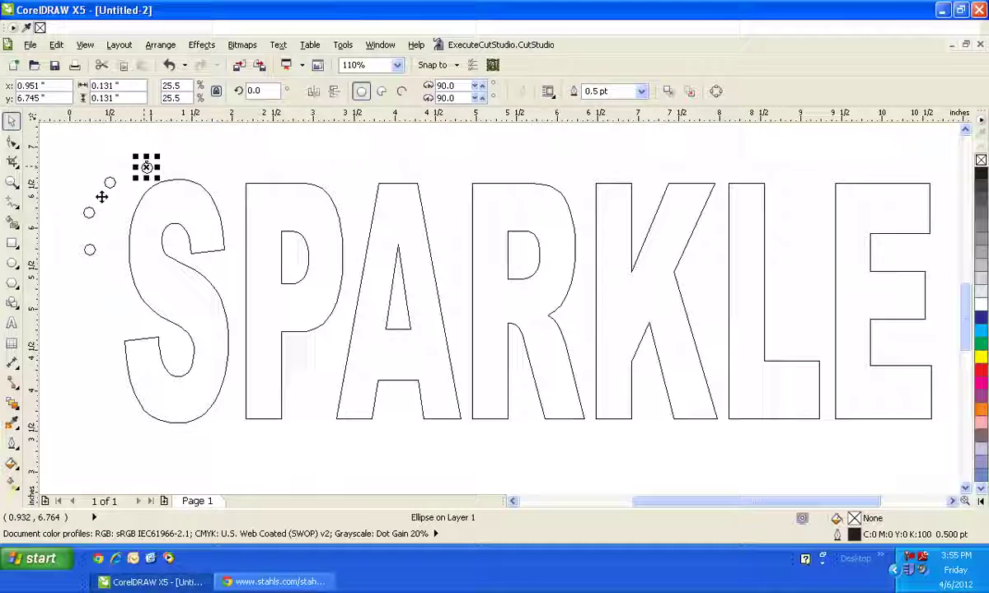
# Delete the two lower small circles beside the letter S, keeping the two upper ones
pyautogui.click(100, 215)
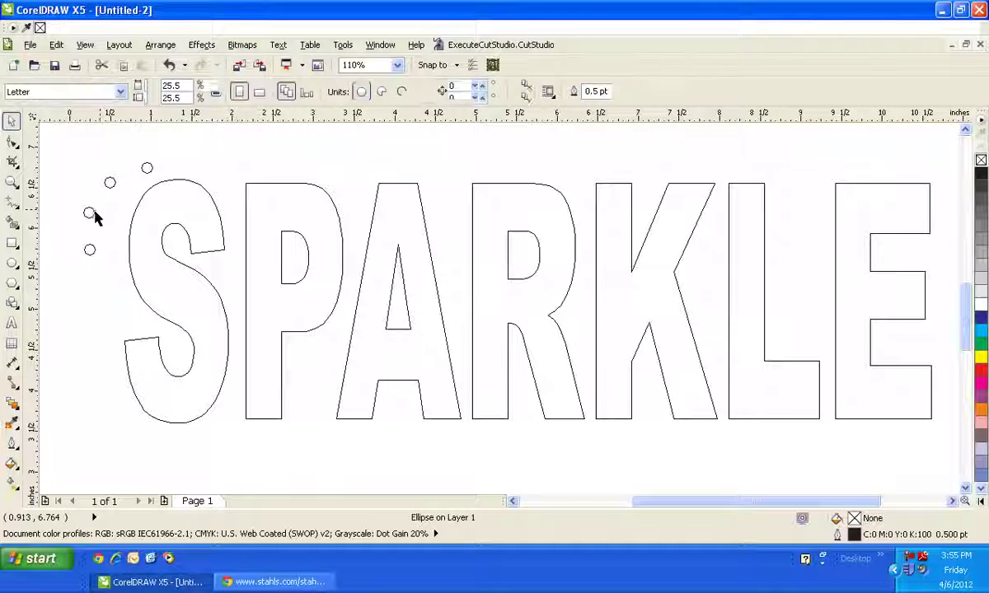
pyautogui.click(90, 216)
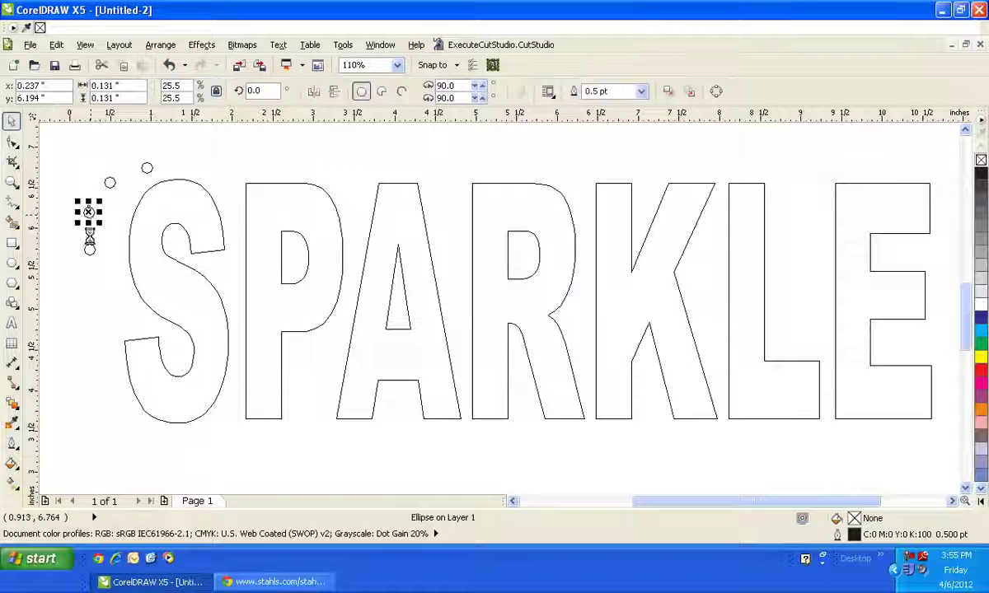
pyautogui.click(94, 254)
pyautogui.click(92, 246)
pyautogui.press('Delete')
# Blend the two remaining small circles above the letter S into each other with the Blend tool
pyautogui.click(108, 183)
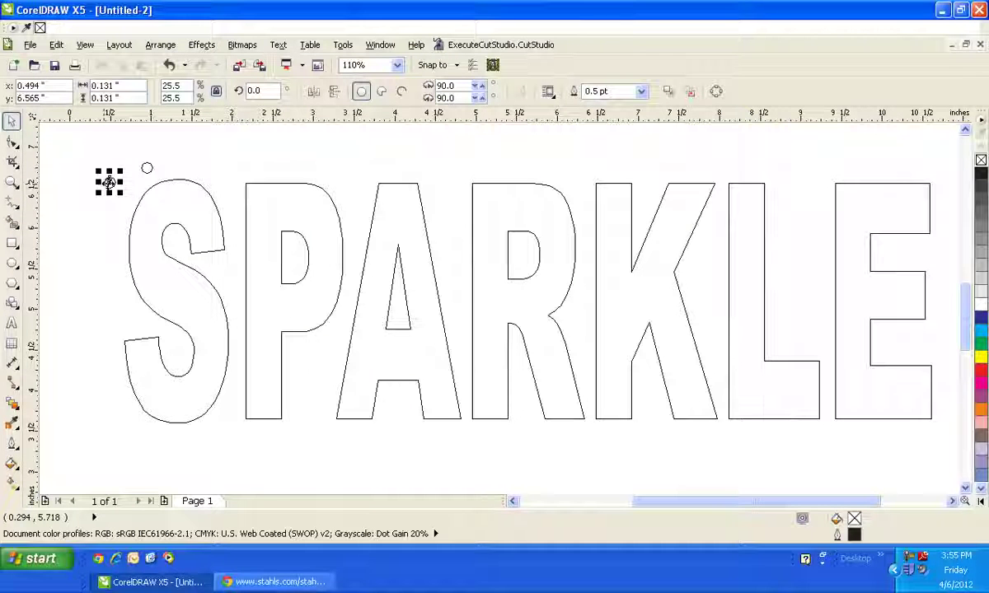
pyautogui.click(109, 183)
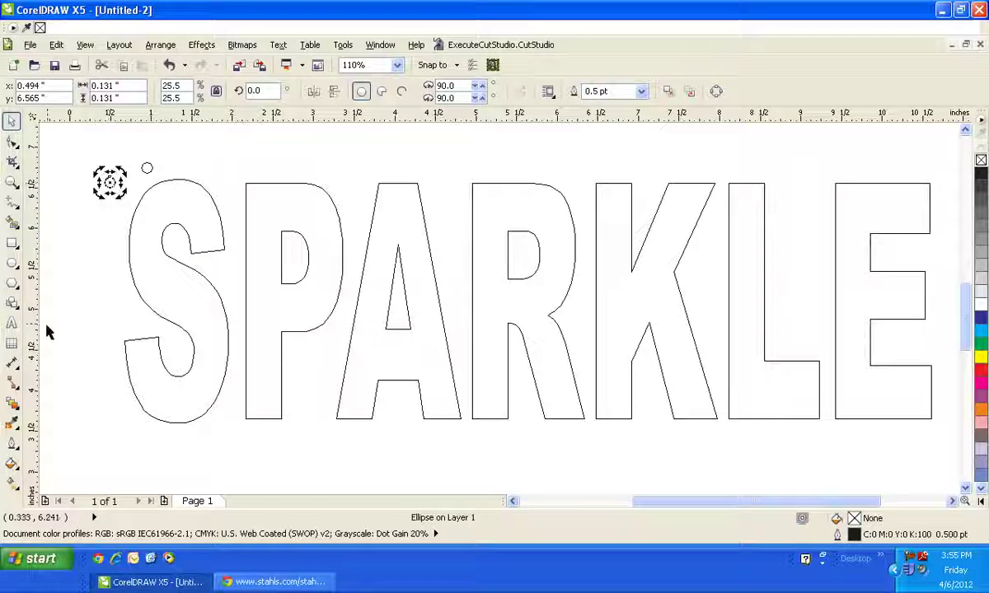
pyautogui.click(13, 404)
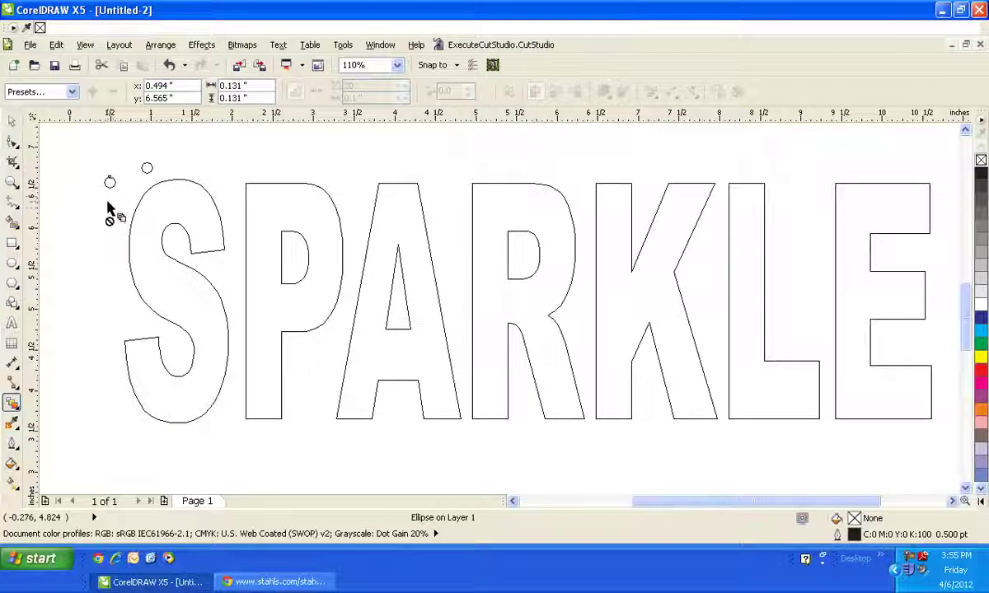
pyautogui.moveTo(112, 186); pyautogui.dragTo(147, 176)
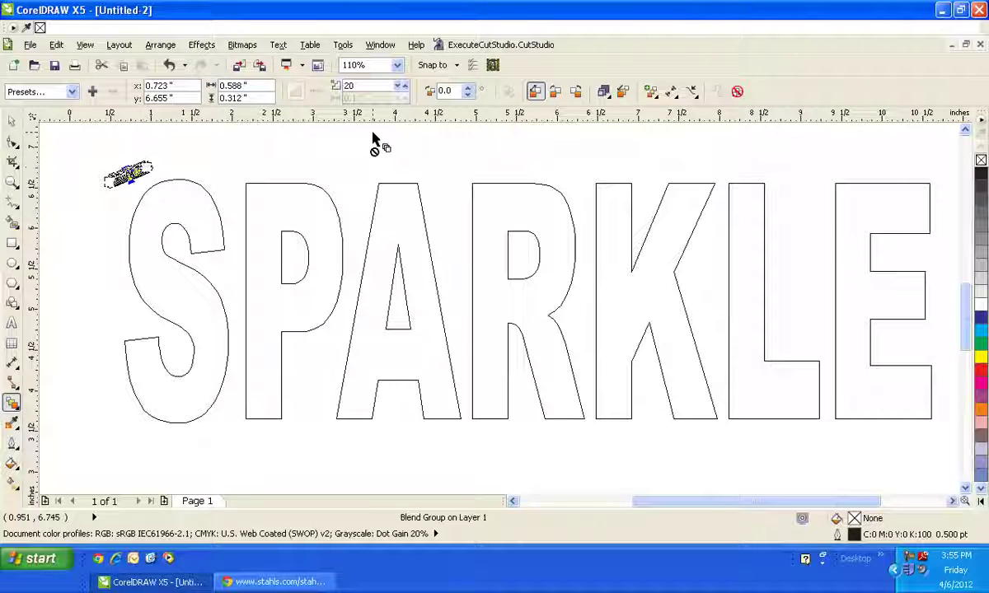
# Attach the circle blend to the SPARKLE outline as its new path, and spread it along the full path
pyautogui.click(691, 92)
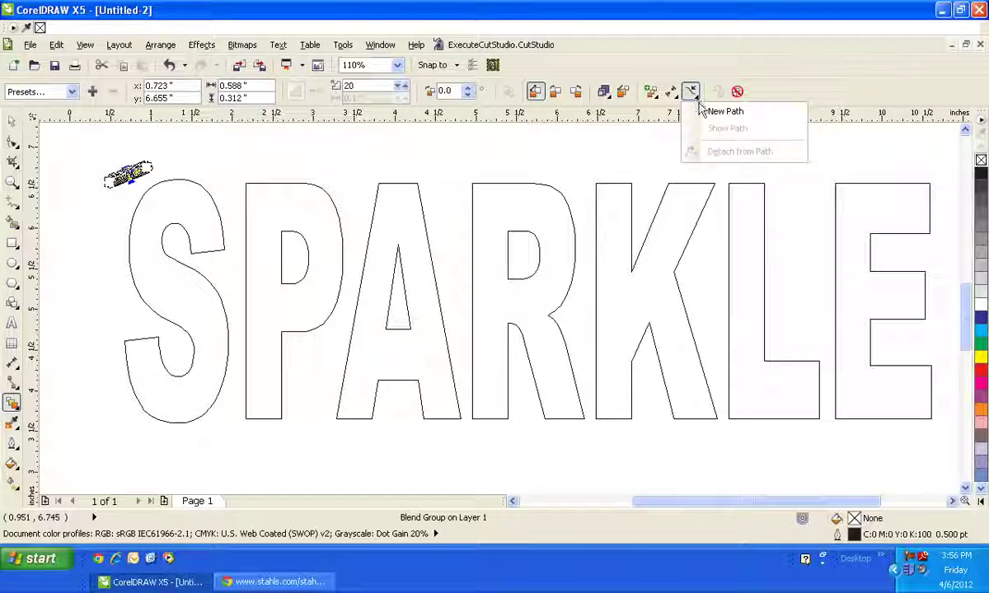
pyautogui.click(711, 114)
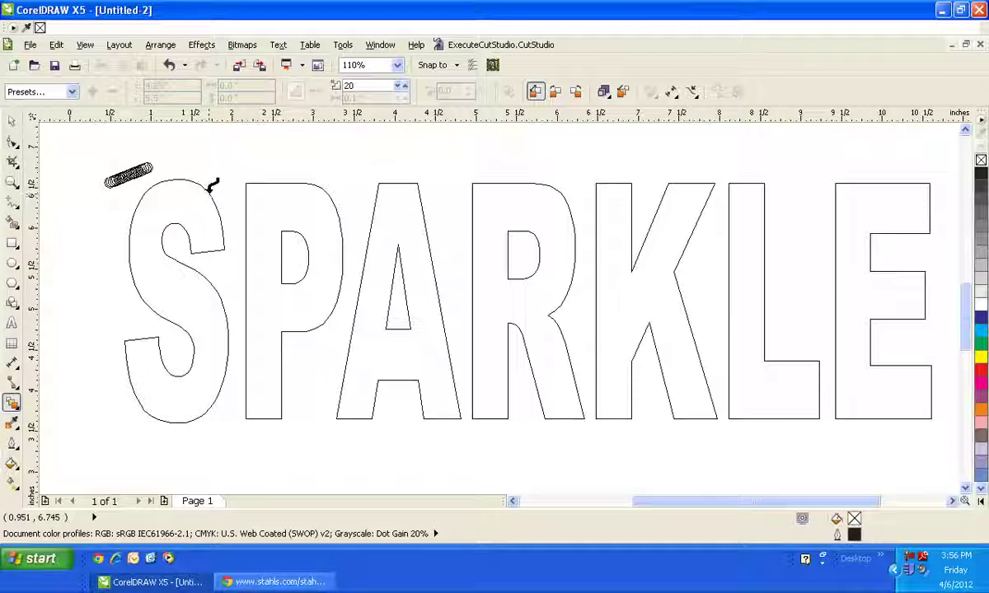
pyautogui.click(208, 190)
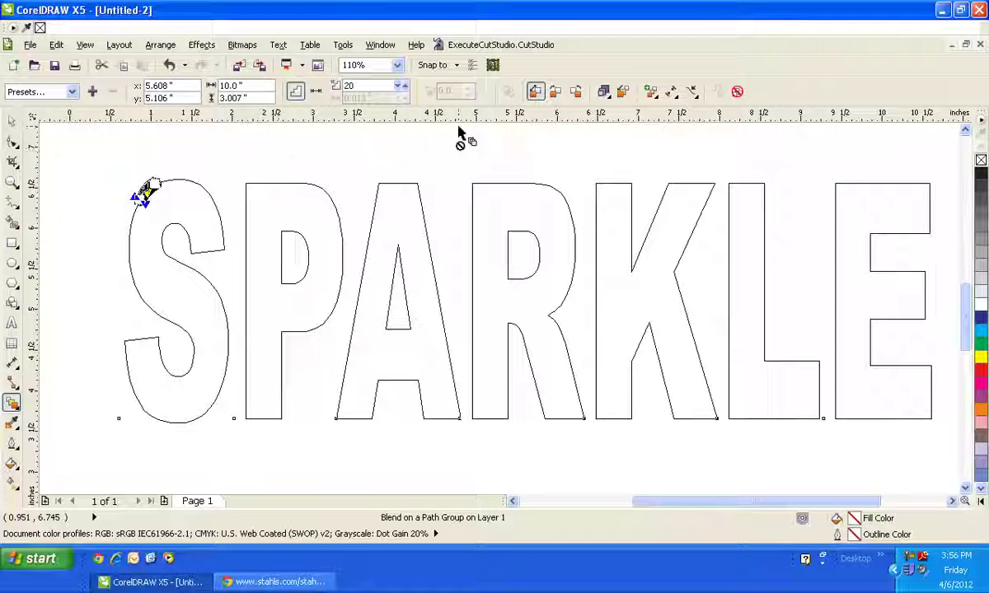
pyautogui.click(657, 97)
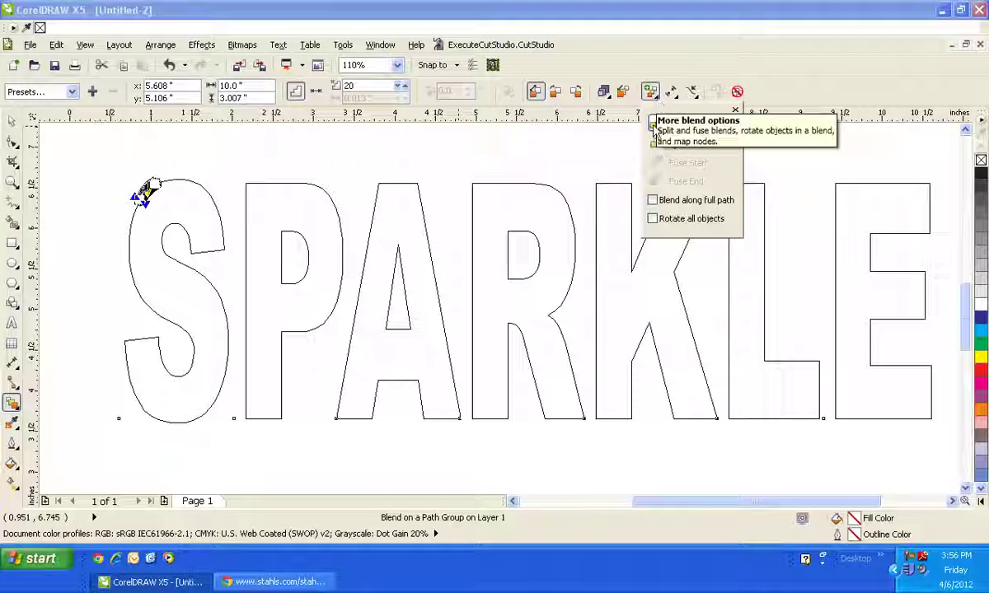
pyautogui.click(653, 201)
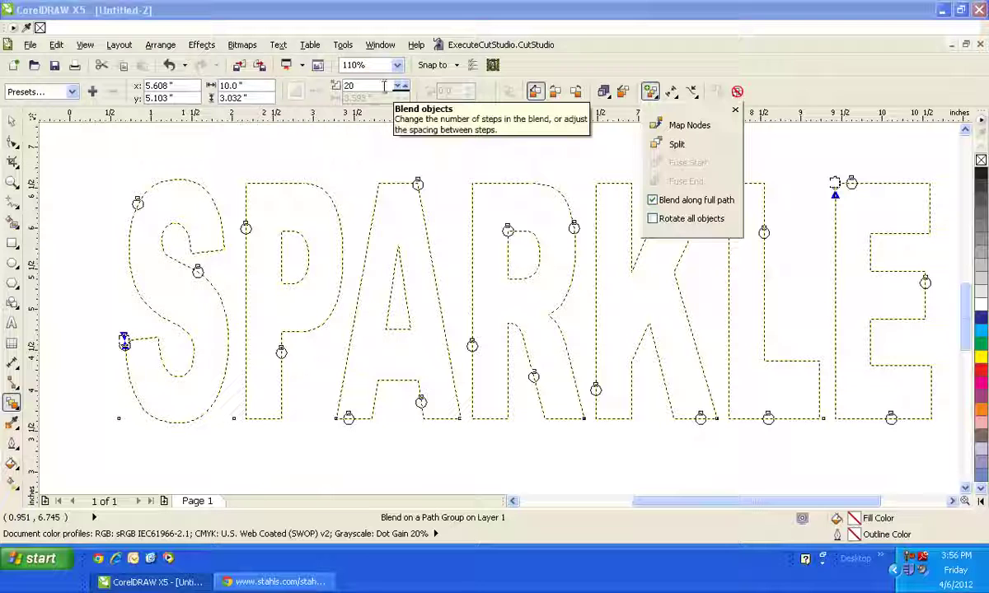
# Set the number of steps in the SPARKLE circle blend to 500
pyautogui.click(351, 87)
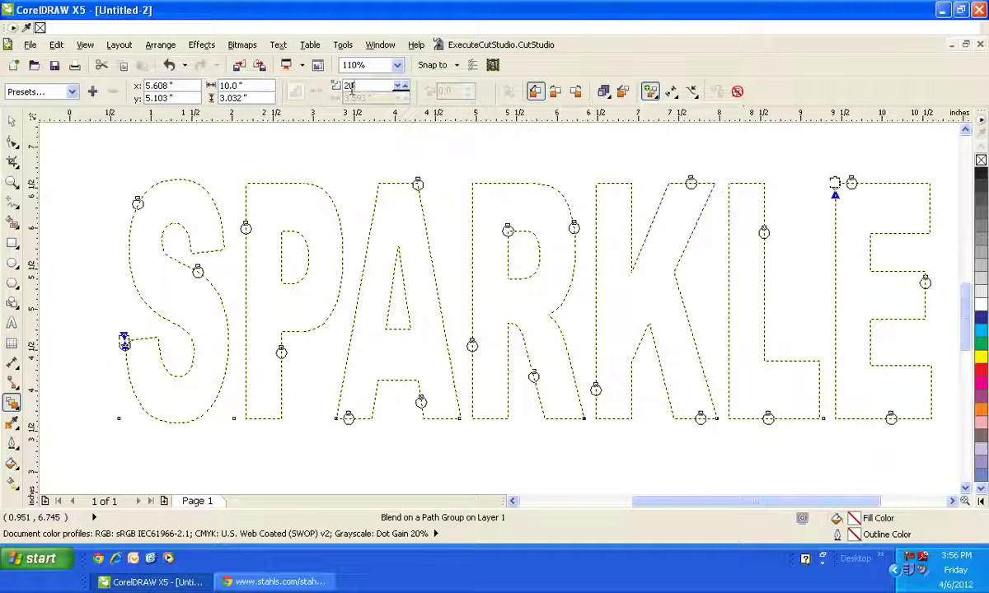
pyautogui.moveTo(361, 86); pyautogui.dragTo(321, 85)
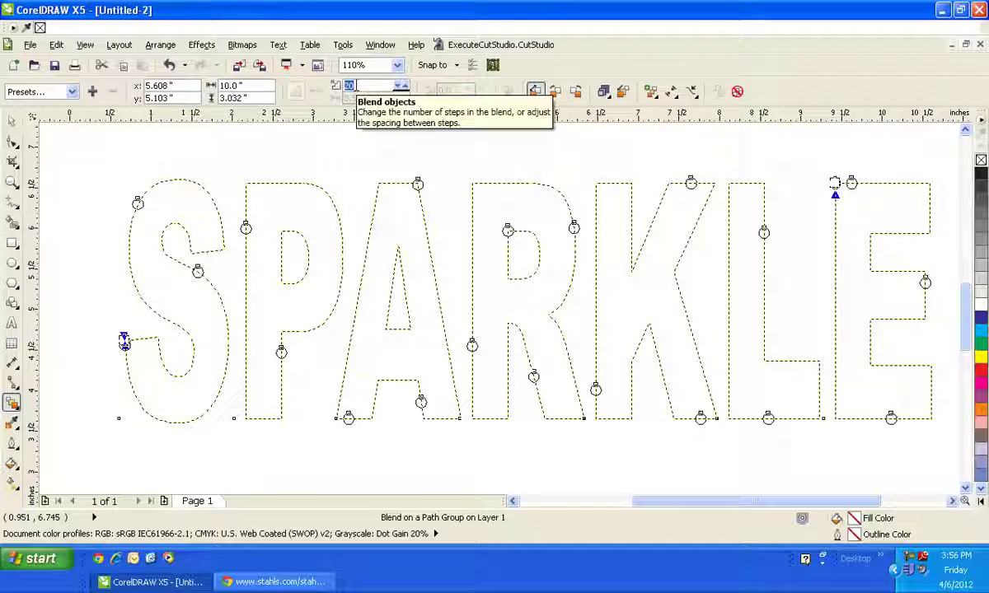
pyautogui.write('500')
pyautogui.press('Return')
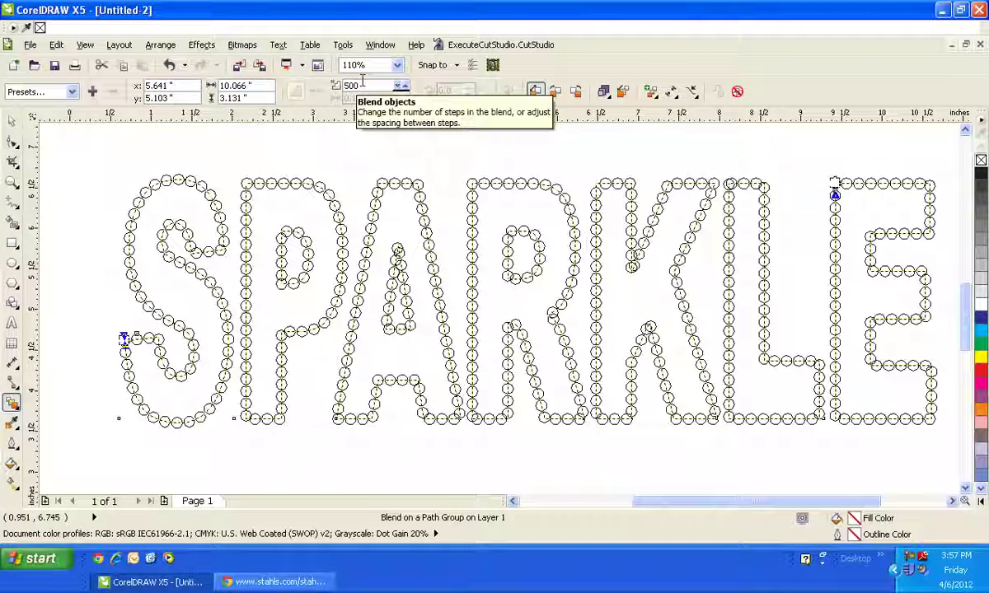
# Try 350 steps for the circle blend, briefly stepping down to 349 and back to 350
pyautogui.doubleClick(360, 86)
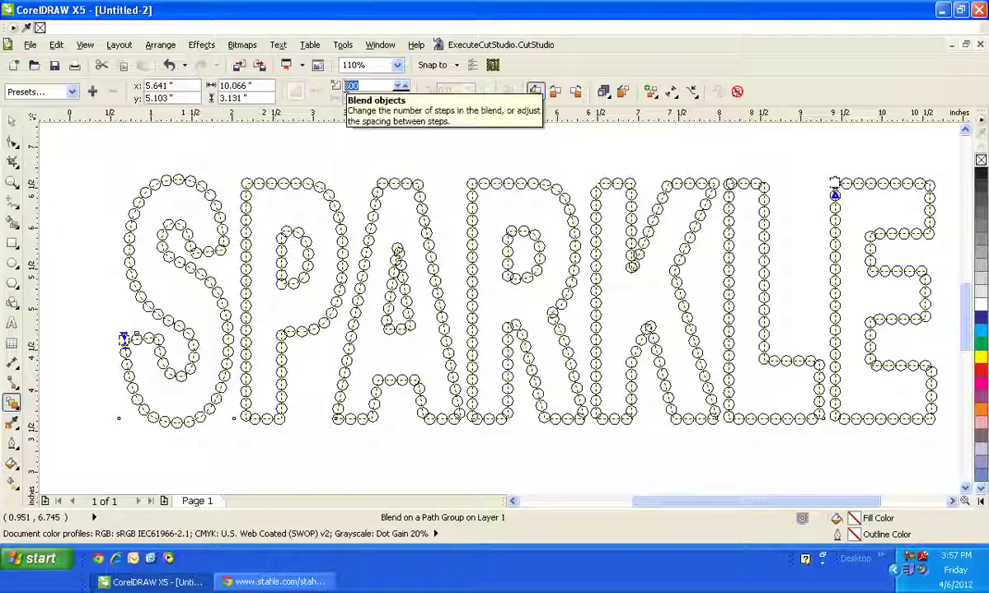
pyautogui.write('350')
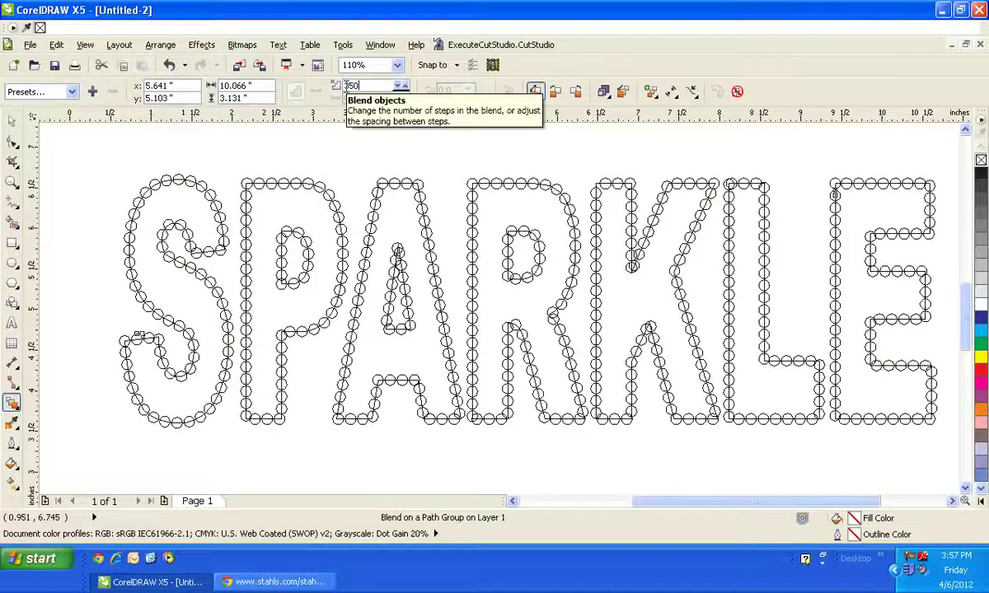
pyautogui.press('Return')
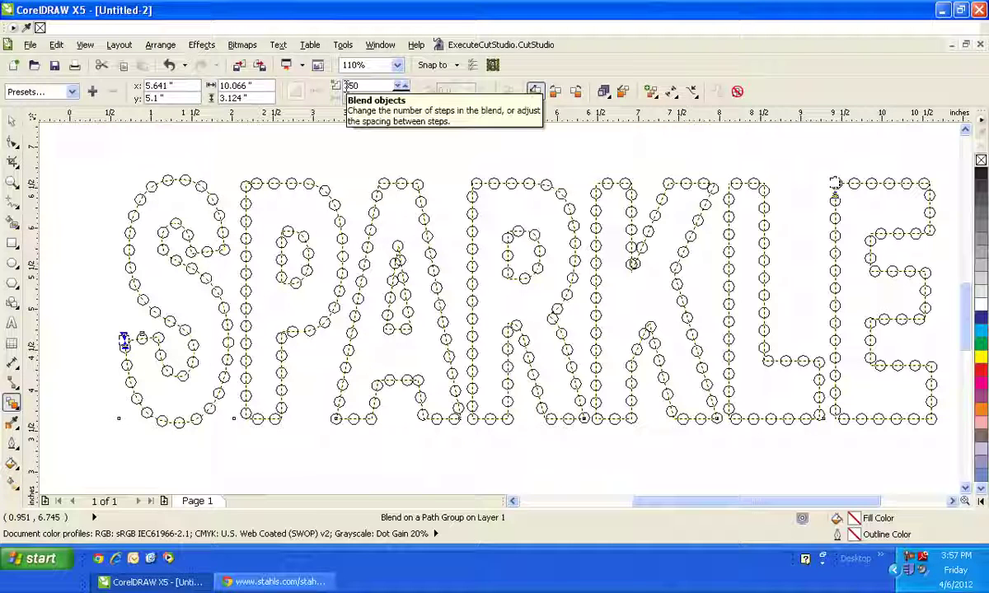
pyautogui.click(397, 89)
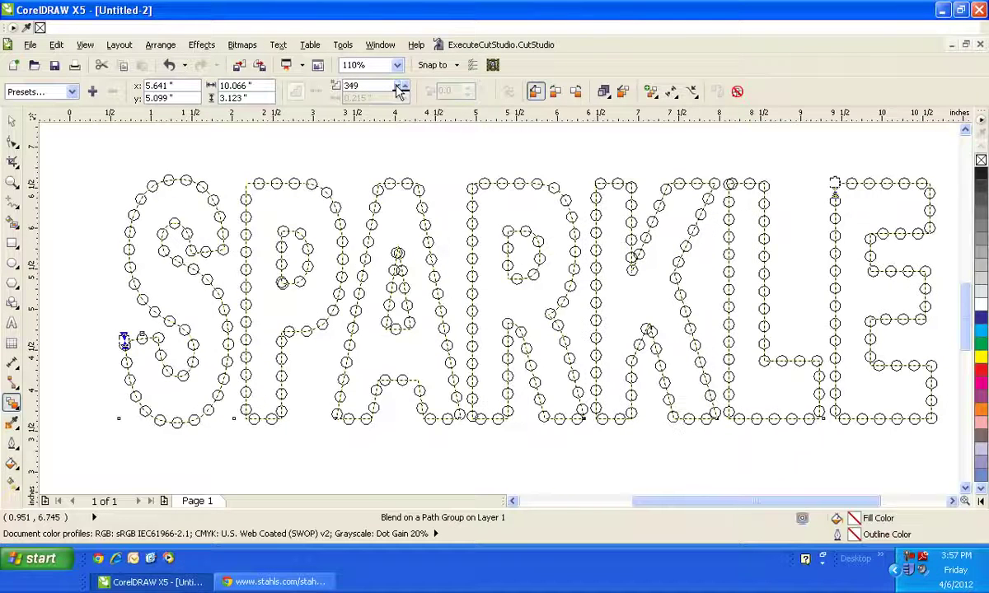
pyautogui.click(400, 85)
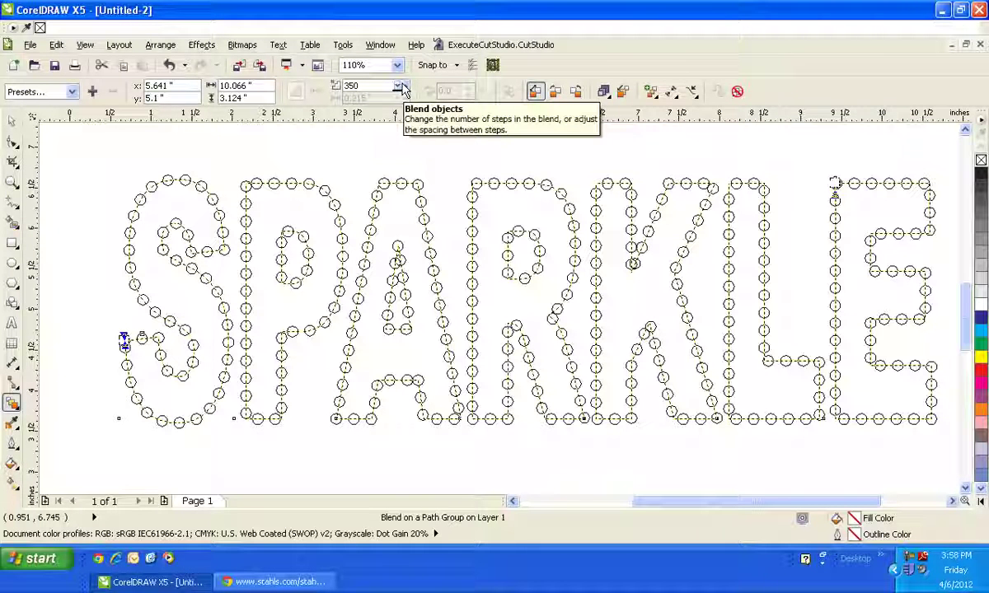
# Examine how the circles overlap at the apex of the inner triangle in the letter A
pyautogui.click(12, 182)
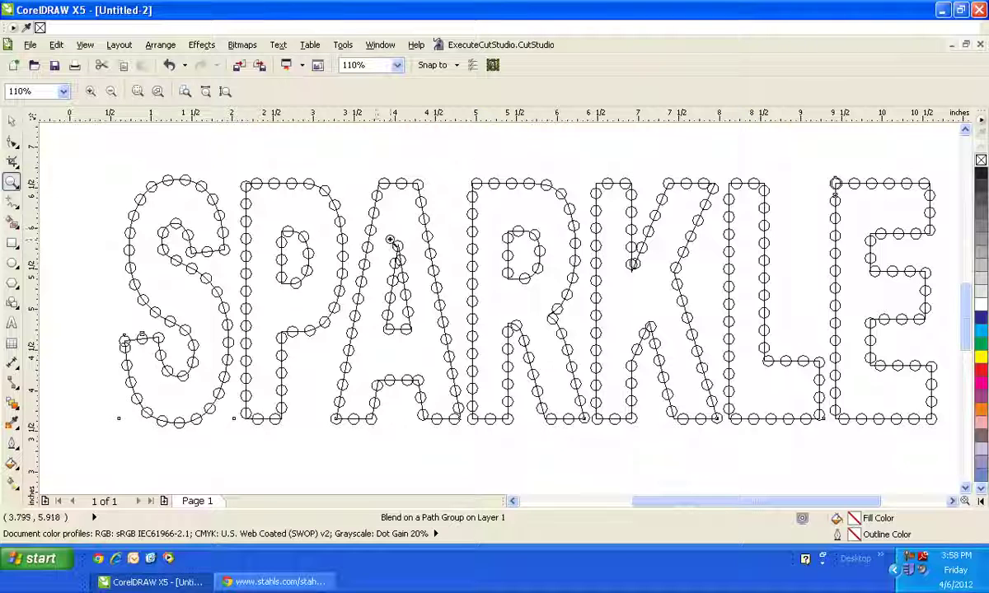
pyautogui.moveTo(377, 233); pyautogui.dragTo(412, 281)
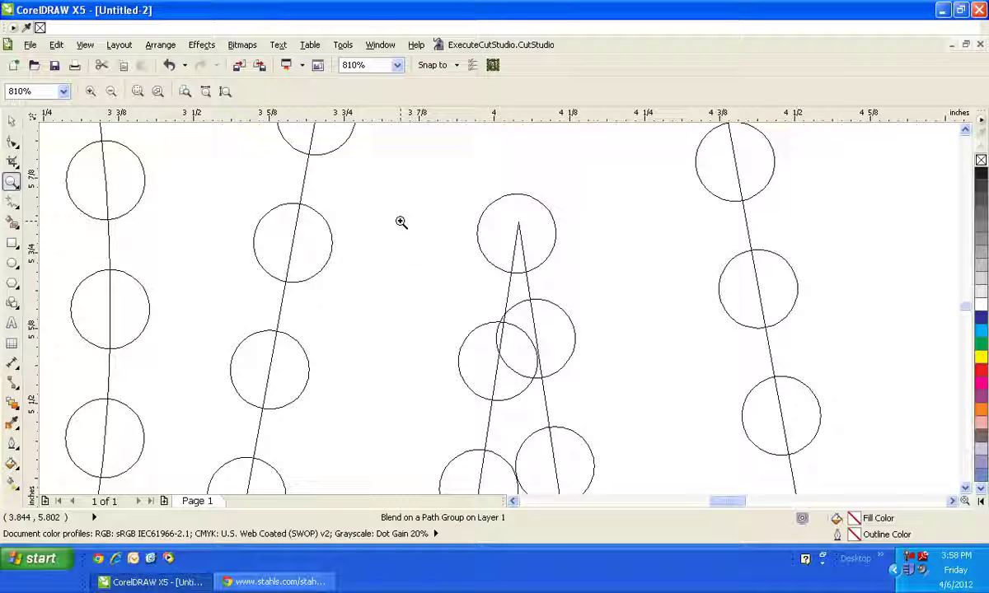
pyautogui.scroll(-2, 408, 198)
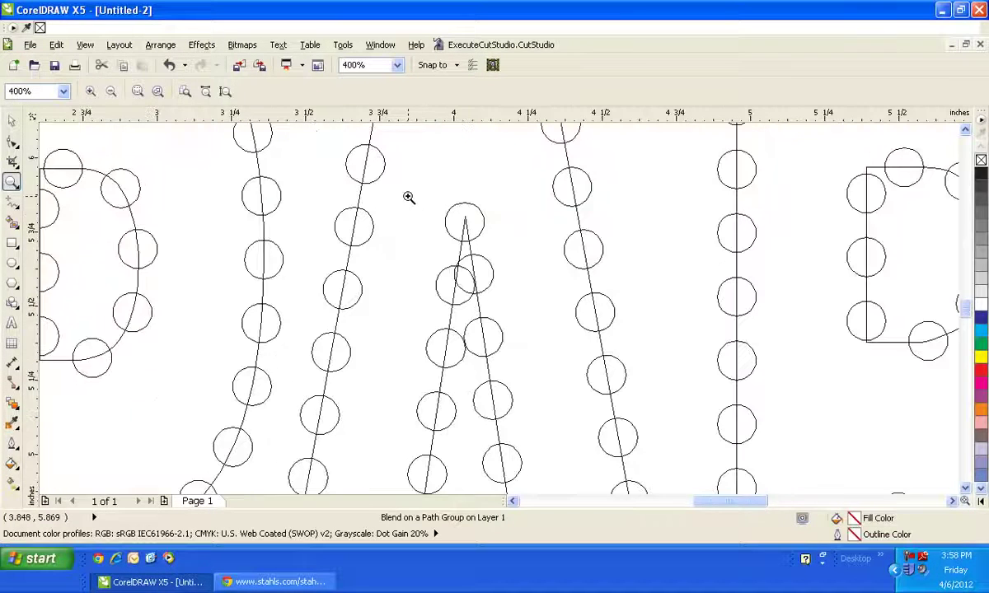
pyautogui.scroll(-2, 407, 197)
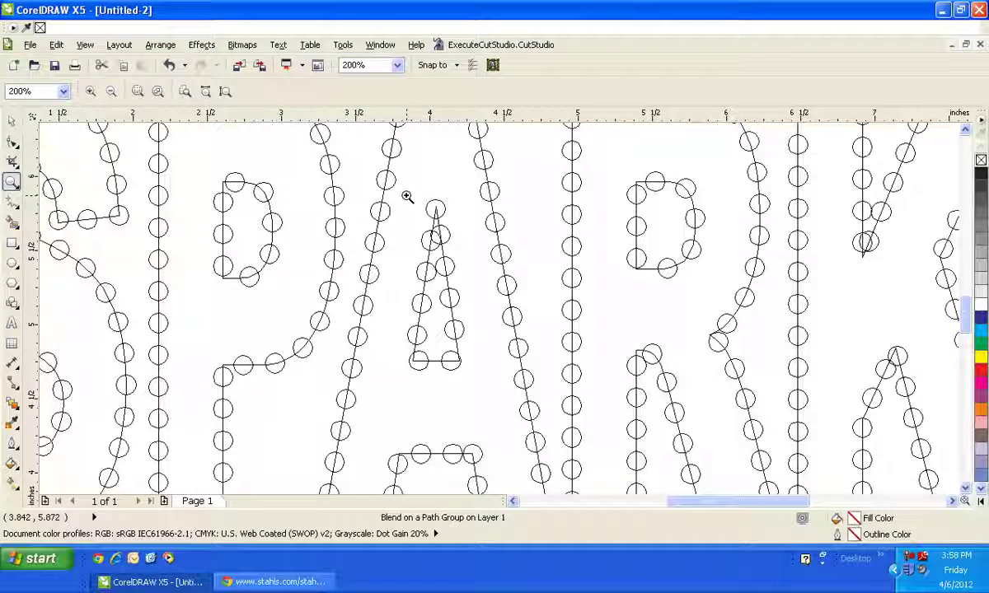
pyautogui.scroll(-2, 416, 165)
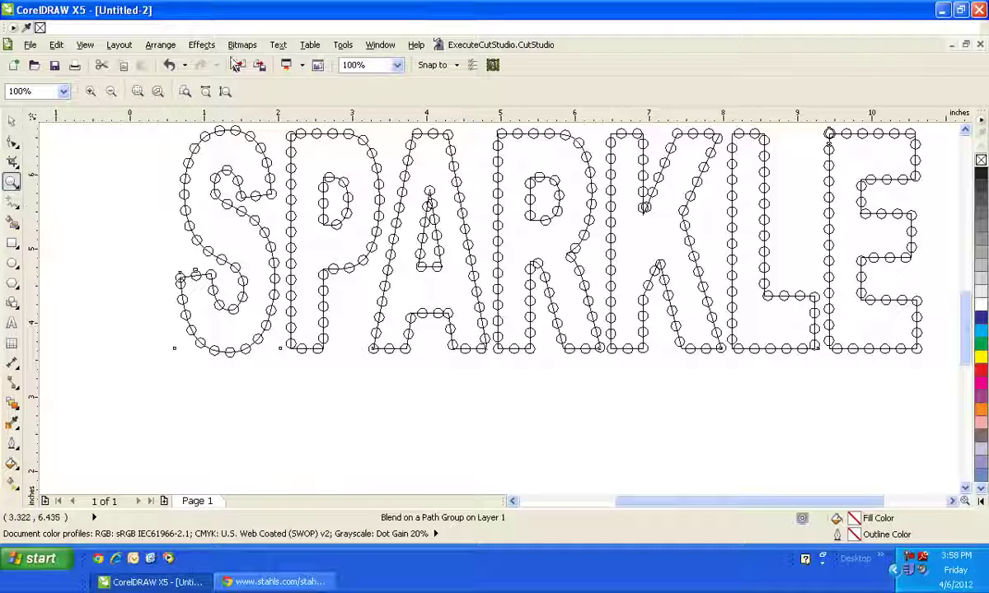
# Undo the blend step-count changes back to 500 steps, and return to the Pick tool
pyautogui.click(173, 66)
pyautogui.click(171, 68)
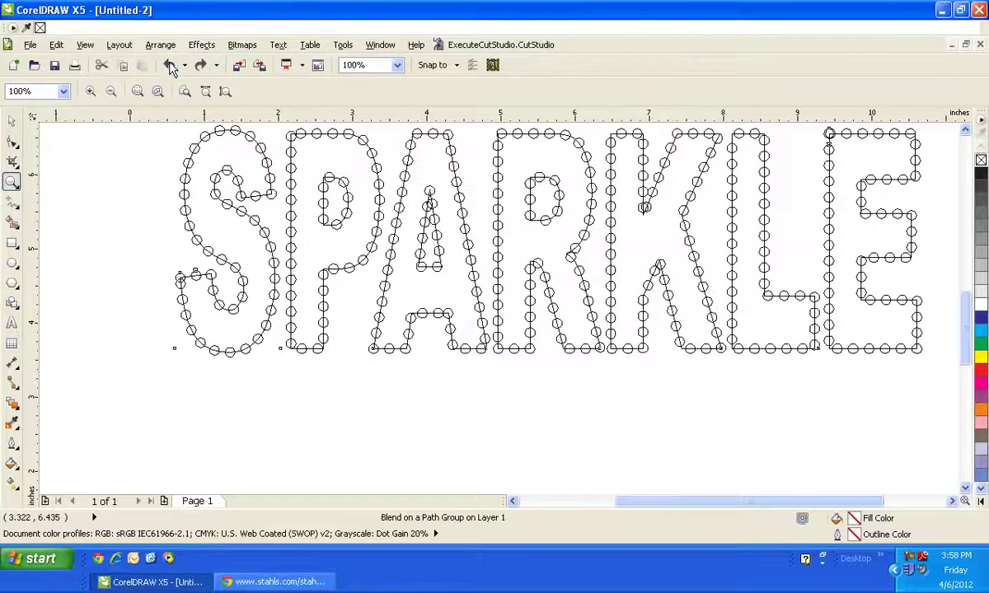
pyautogui.click(170, 66)
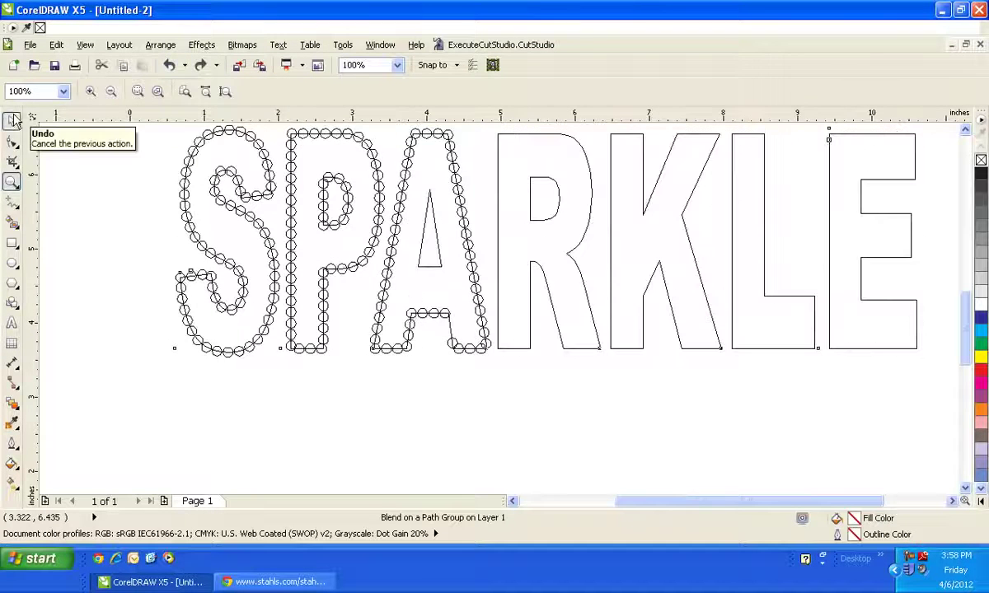
pyautogui.click(12, 120)
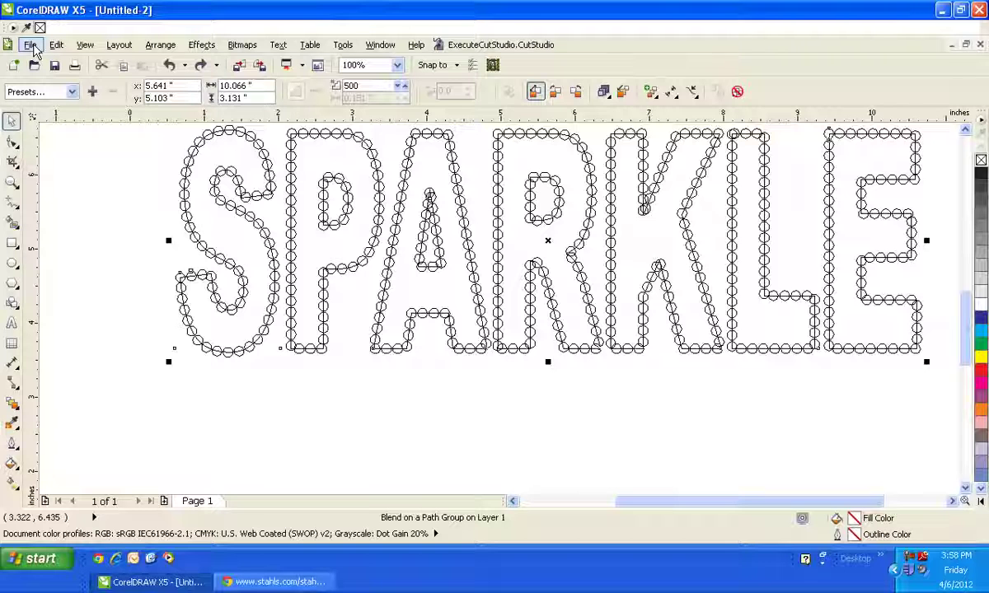
# Show the Princess script text in the new drawing in Wireframe view
pyautogui.click(30, 45)
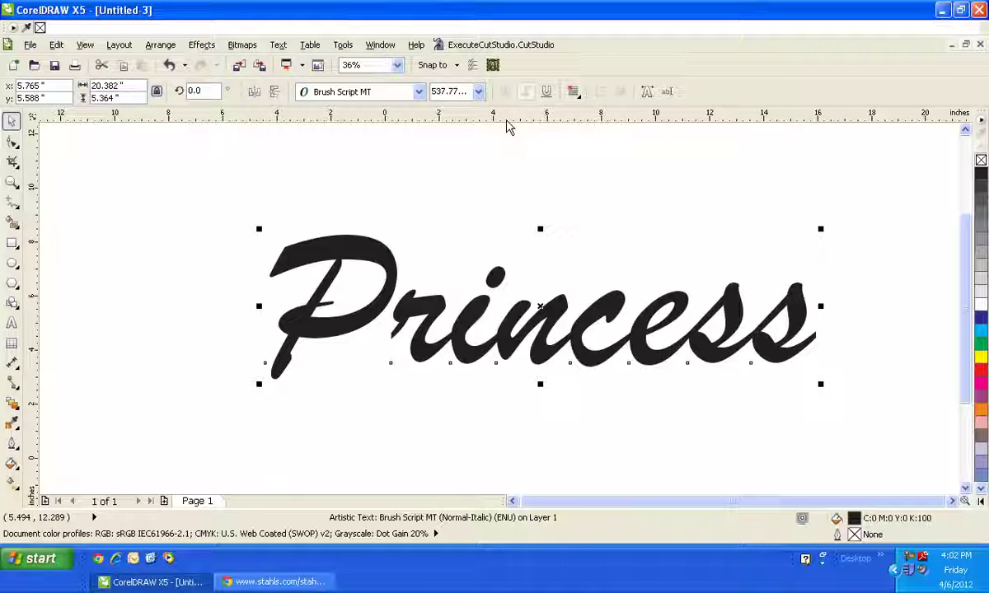
pyautogui.click(85, 44)
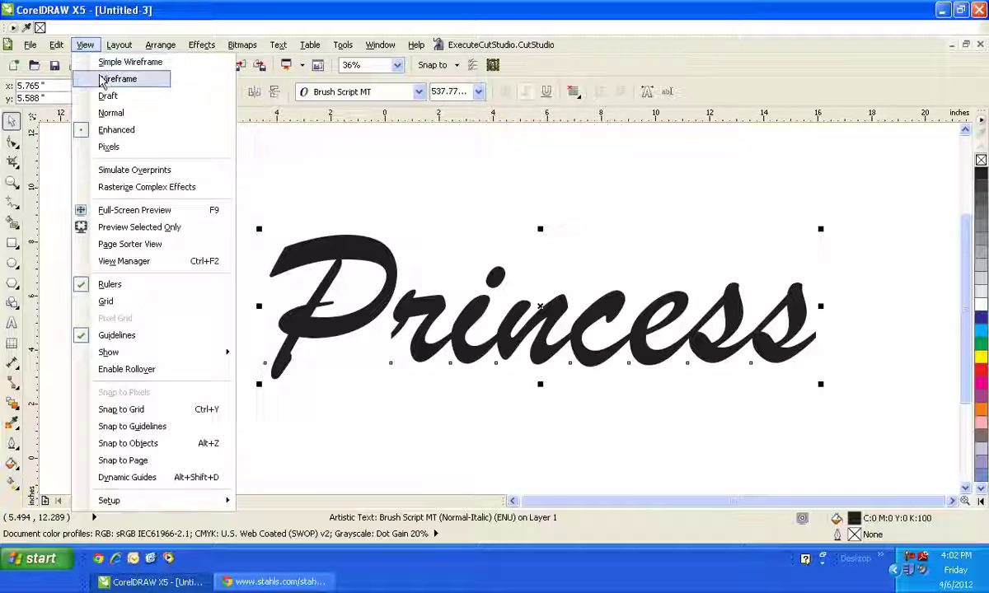
pyautogui.click(101, 79)
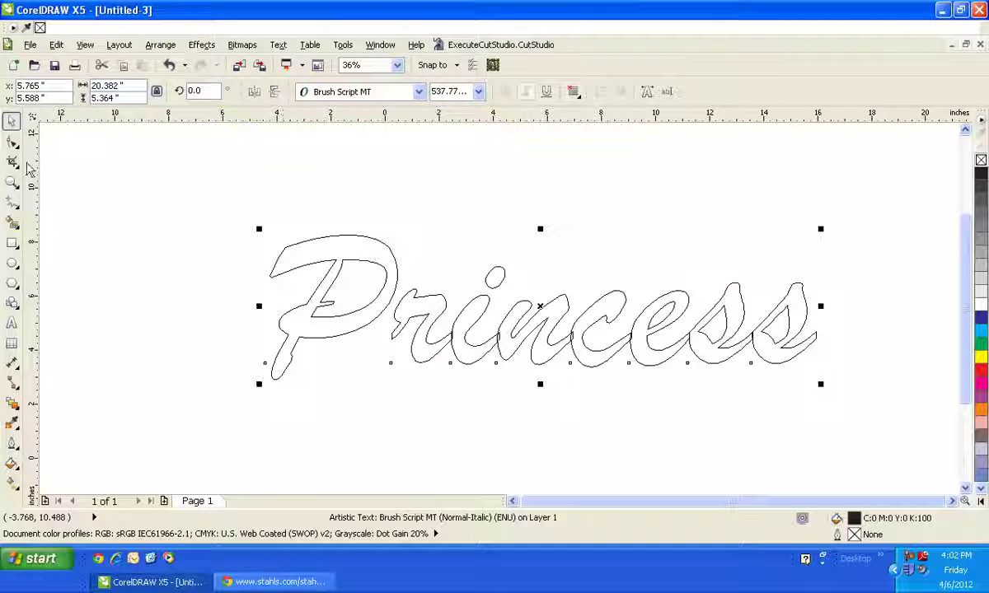
# Weld the overlapping letters of the Princess text into a single curve outline
pyautogui.click(160, 44)
pyautogui.moveTo(428, 297)
pyautogui.click(518, 300)
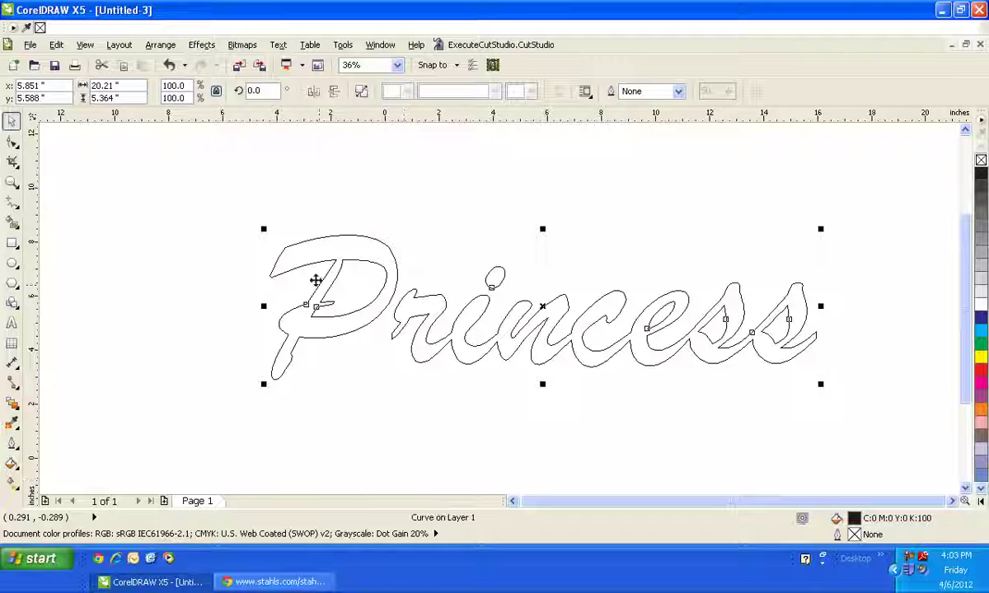
# Break the welded Princess curve apart into separate objects, and select the outer outline of the P on its own
pyautogui.click(160, 46)
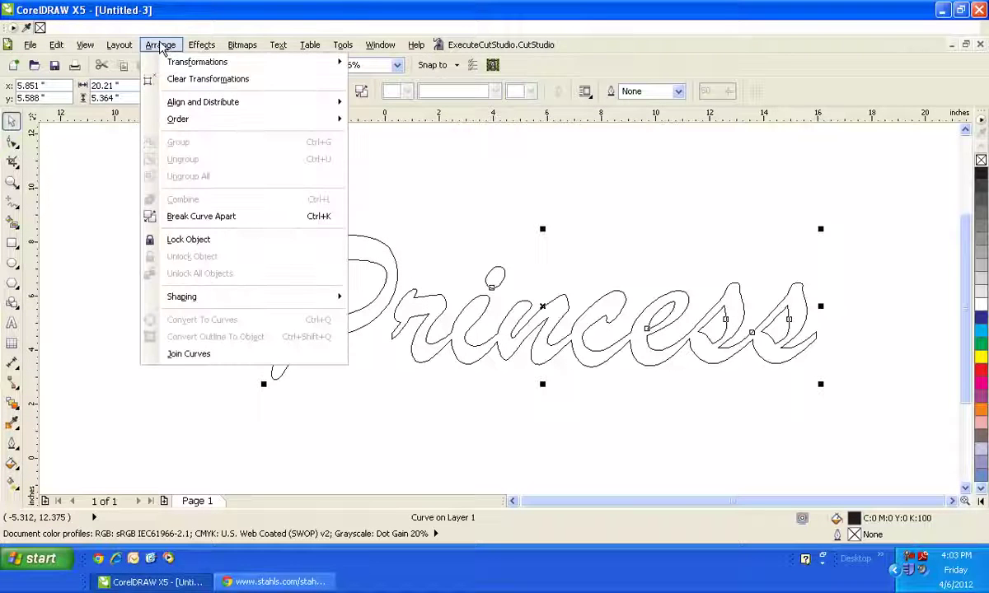
pyautogui.click(172, 220)
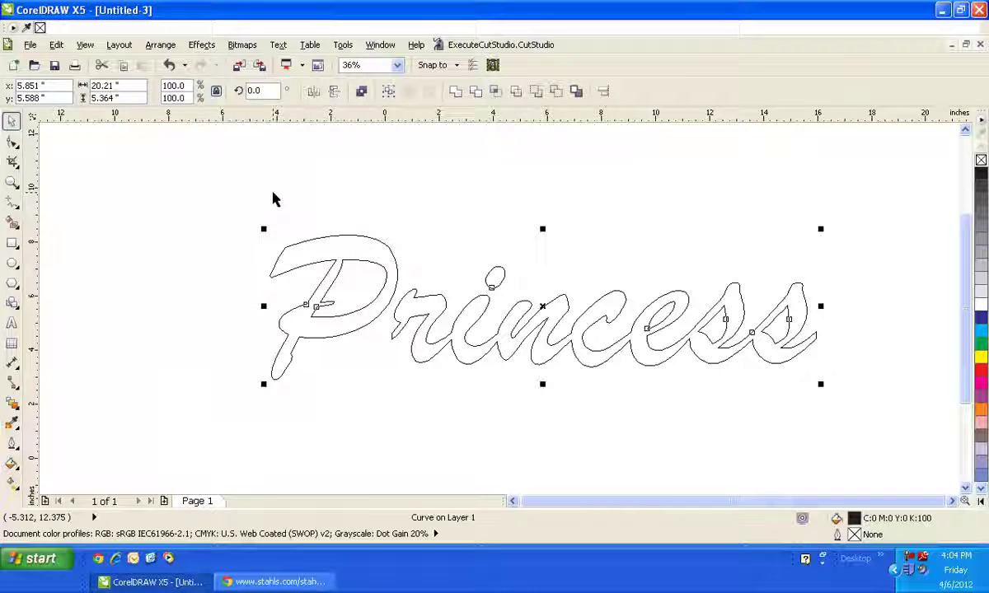
pyautogui.click(290, 252)
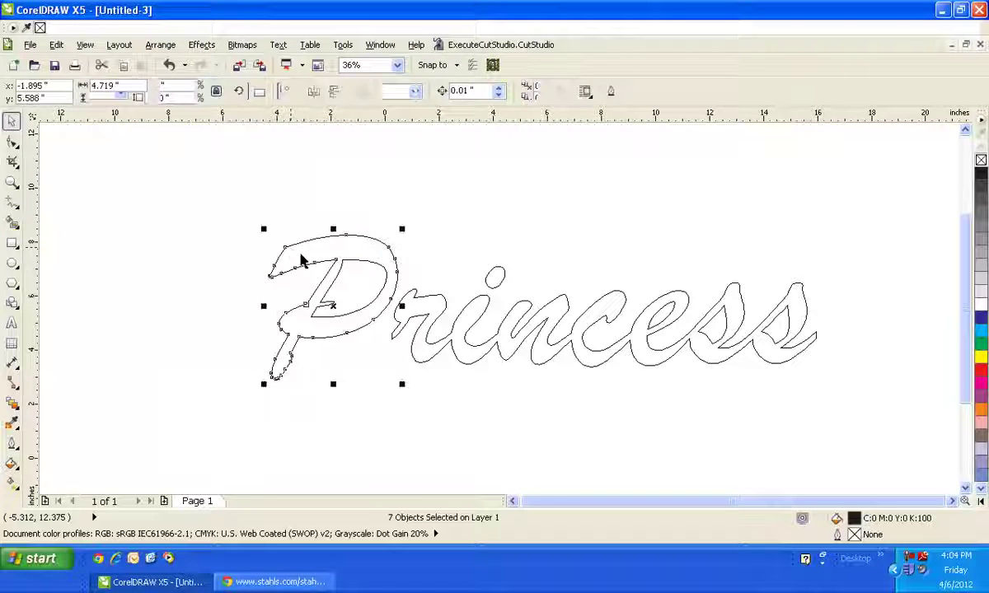
pyautogui.click(338, 278)
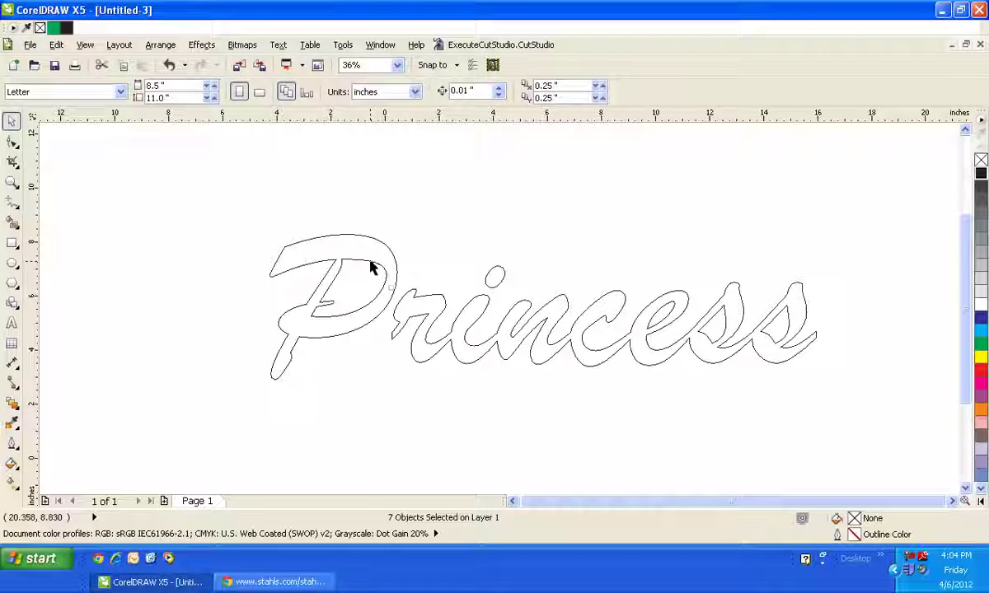
# Colour the inner outline of the P green and the joined outline of the remaining letters red
pyautogui.click(371, 262)
pyautogui.rightClick(980, 346)
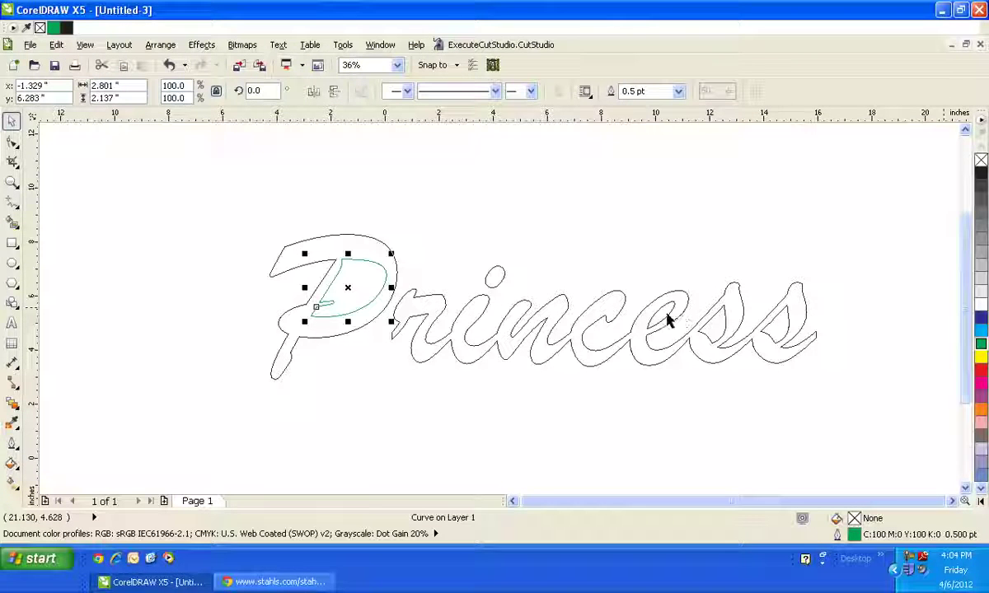
pyautogui.click(618, 318)
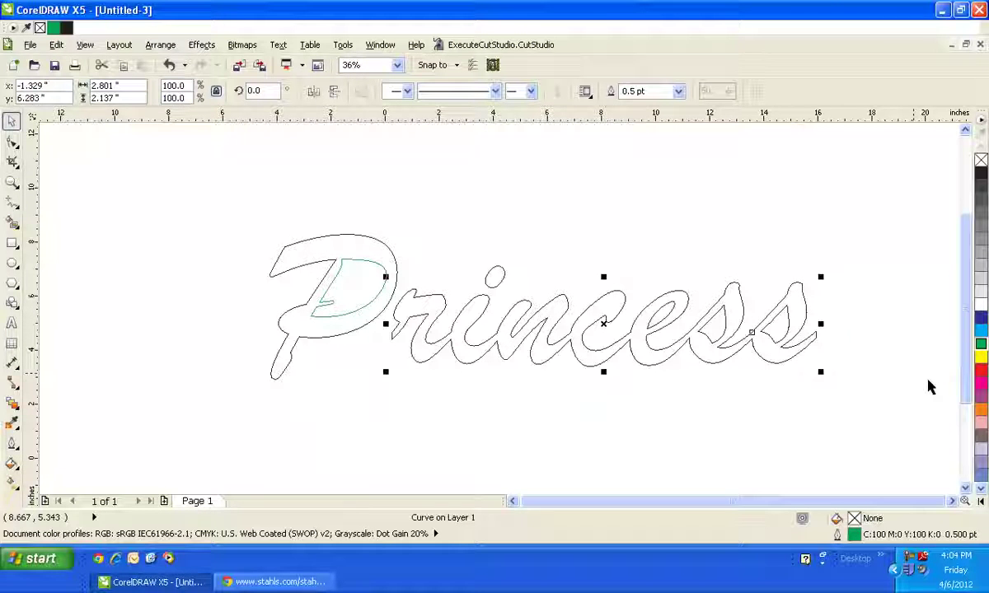
pyautogui.rightClick(980, 368)
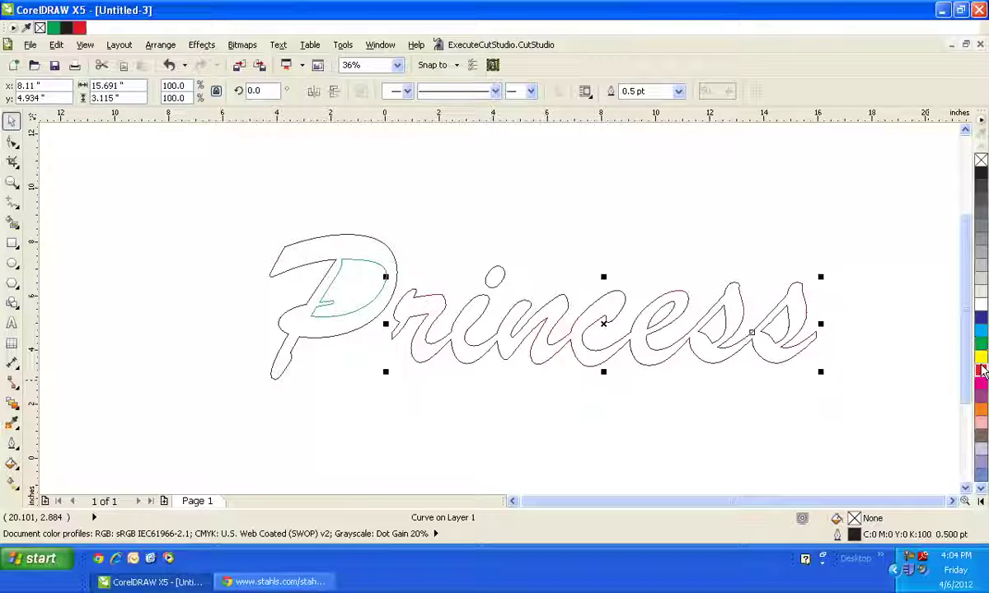
# Colour the outline of the dot above the i orange, and deselect it
pyautogui.click(508, 277)
pyautogui.click(496, 277)
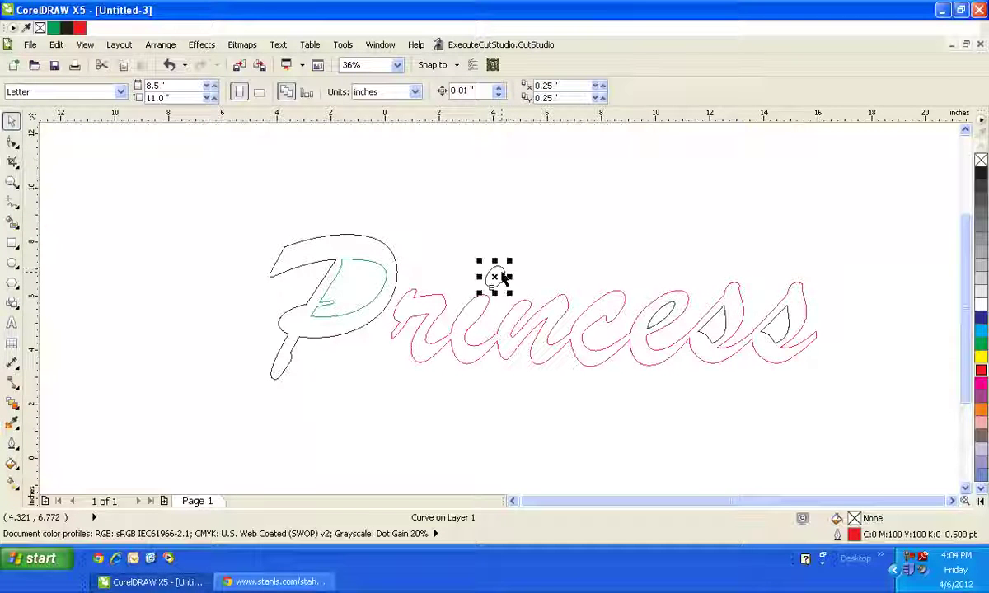
pyautogui.rightClick(980, 409)
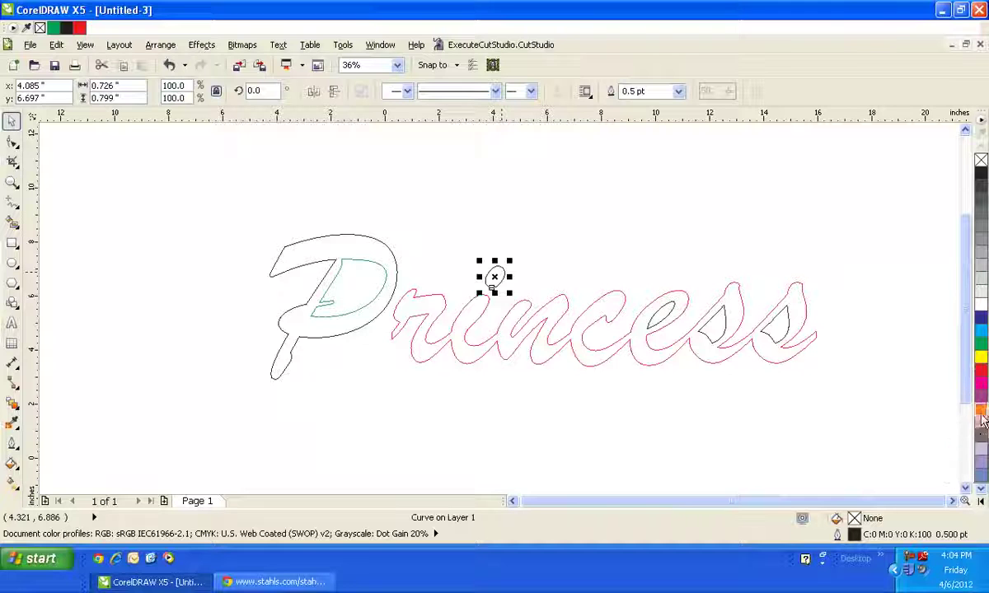
pyautogui.click(631, 266)
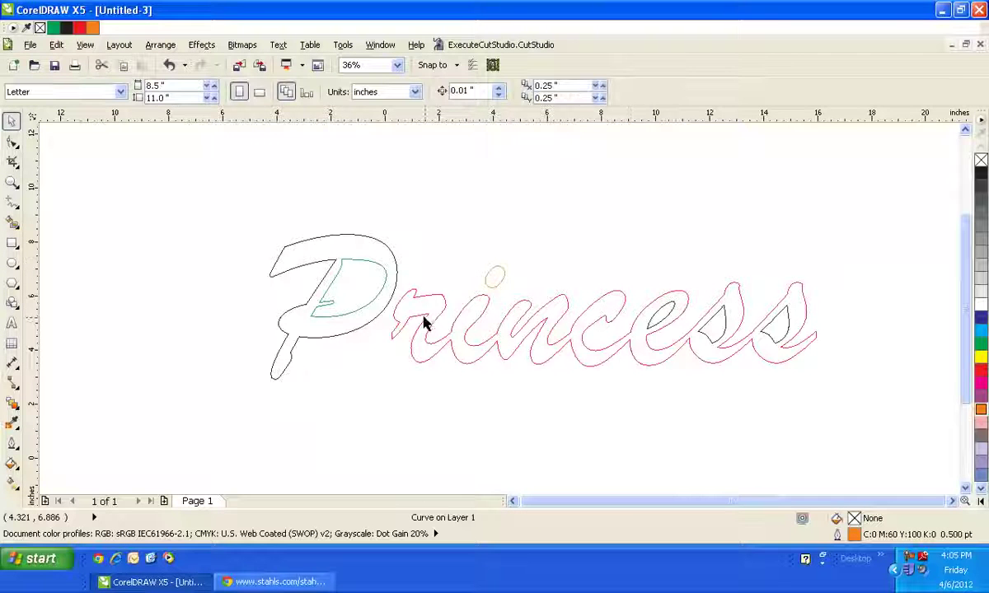
# Draw a small circle in the empty space beside the P and set its size to 3.3 mm
pyautogui.click(327, 307)
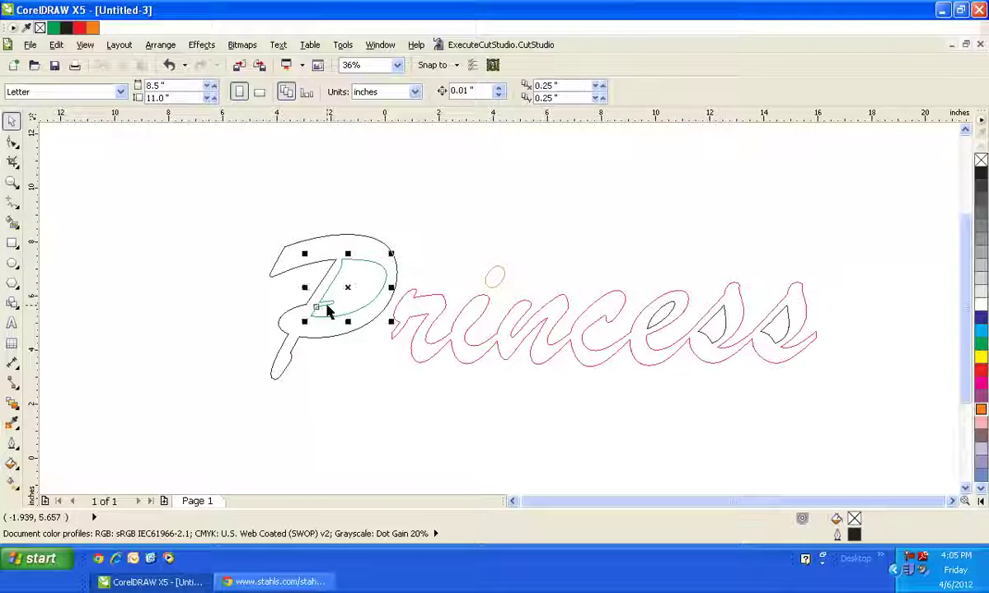
pyautogui.click(11, 183)
pyautogui.moveTo(301, 236); pyautogui.dragTo(413, 335)
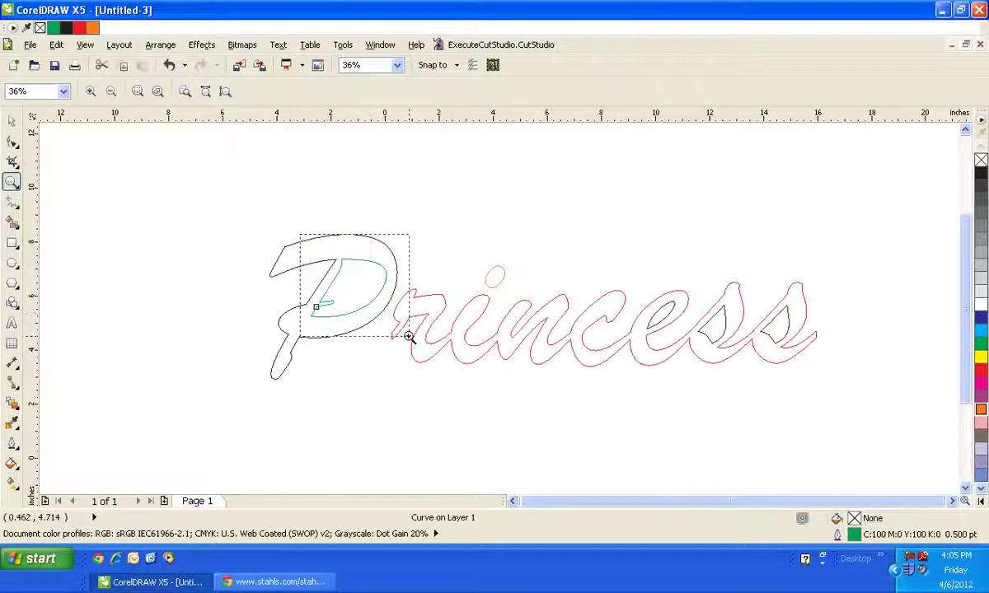
pyautogui.click(12, 121)
pyautogui.click(452, 233)
pyautogui.click(11, 262)
pyautogui.moveTo(80, 337); pyautogui.dragTo(109, 365)
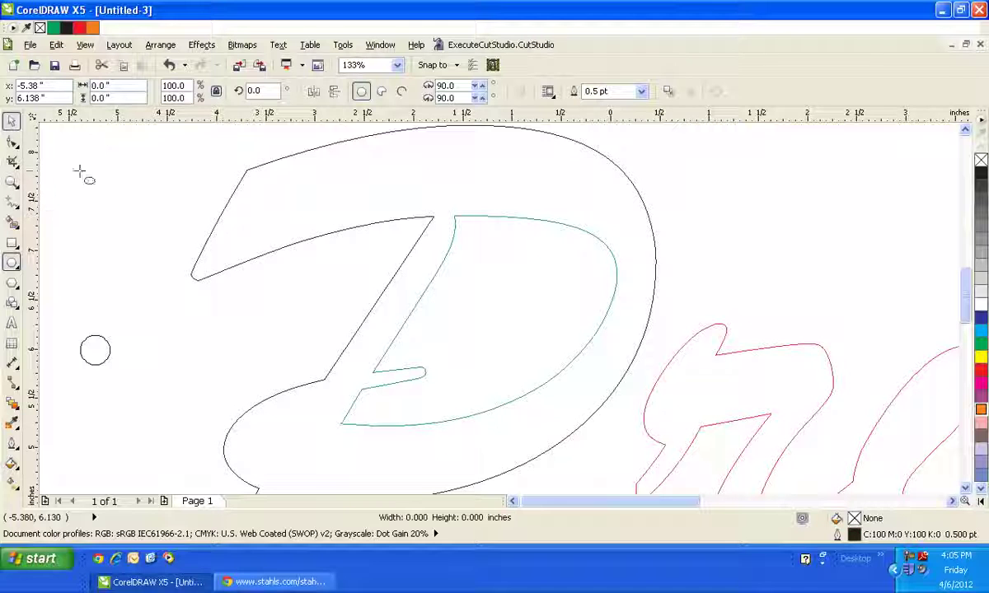
pyautogui.click(124, 98)
pyautogui.write('3.3')
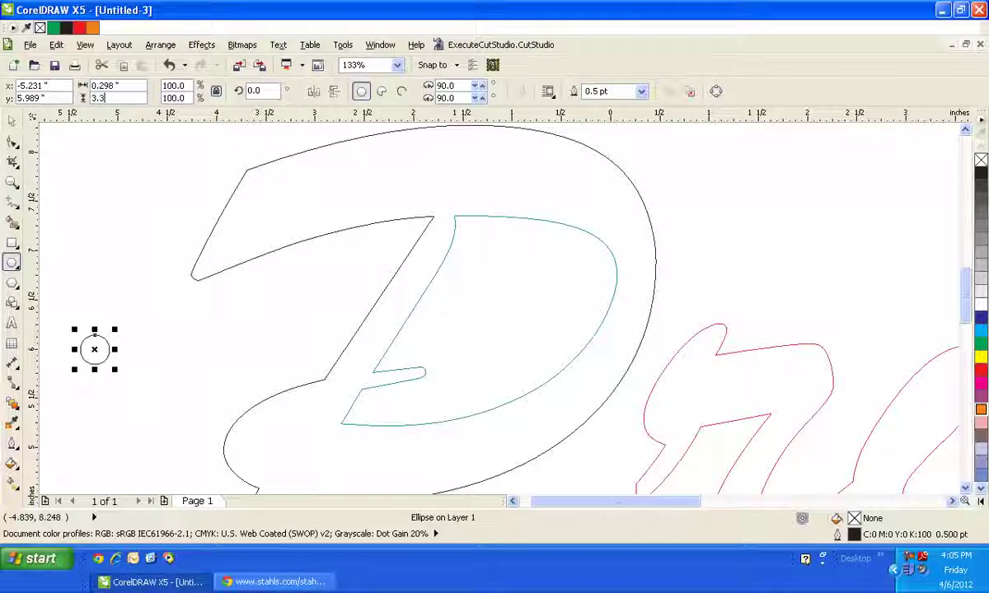
pyautogui.write('mm')
pyautogui.press('Return')
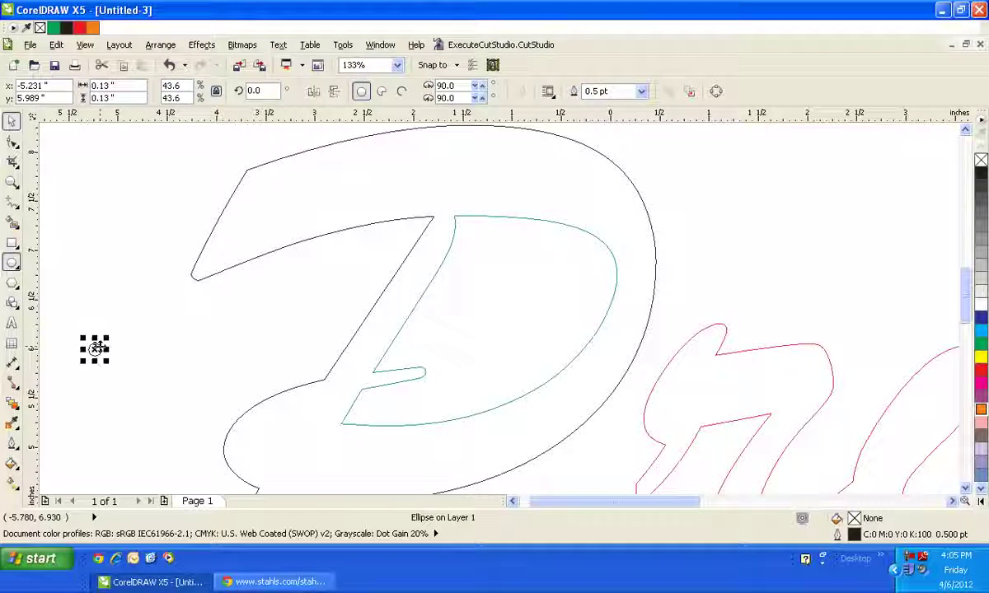
# Place a copy of the 3.3 mm circle beside the original and blend the two circles with 20 steps
pyautogui.moveTo(94, 349); pyautogui.dragTo(128, 339)
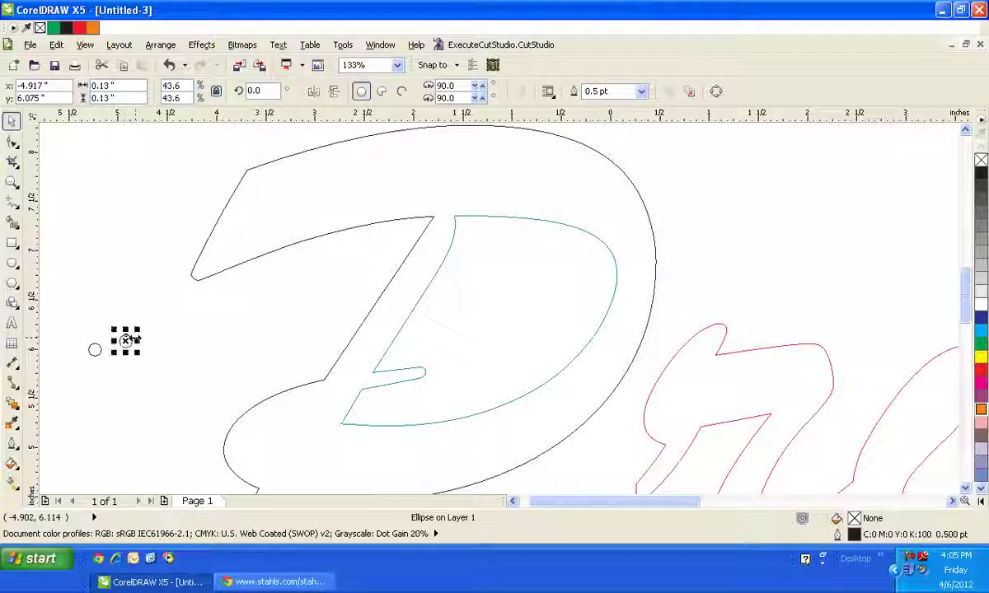
pyautogui.click(12, 403)
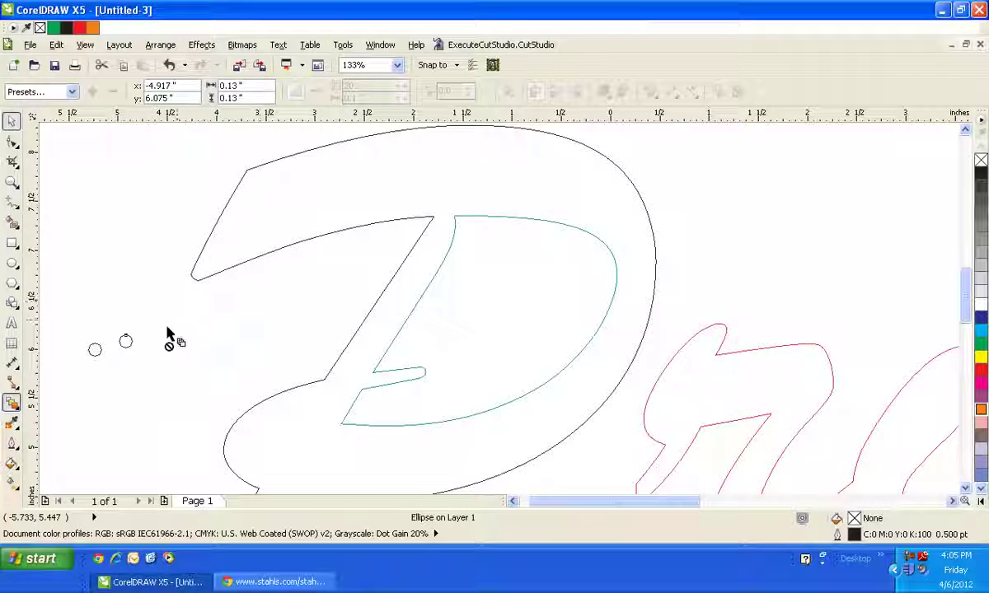
pyautogui.moveTo(96, 349); pyautogui.dragTo(132, 346)
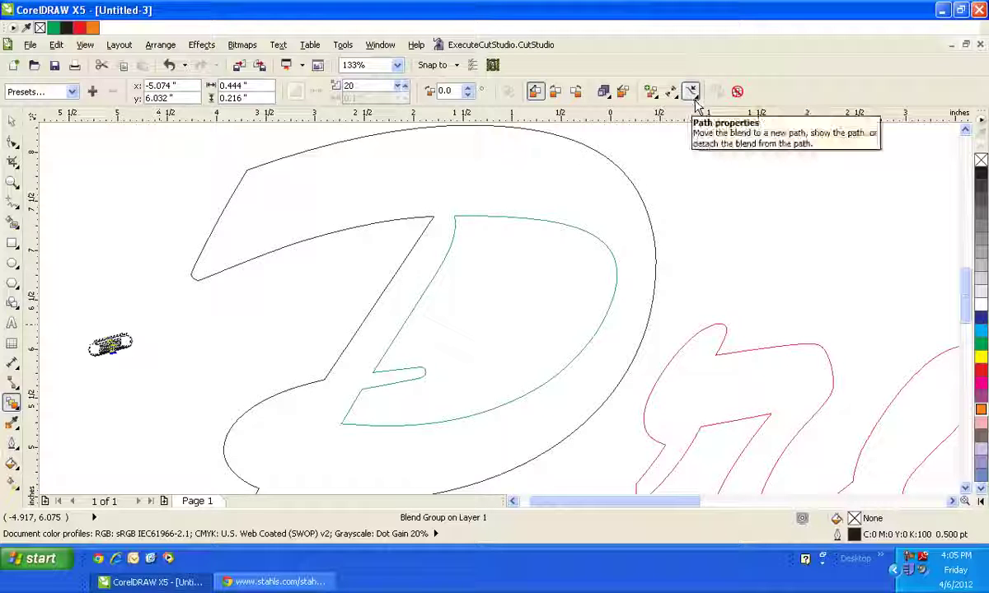
# Attach the circle blend to the green inner P outline as a new path and blend along the full path
pyautogui.click(691, 91)
pyautogui.click(725, 110)
pyautogui.click(524, 216)
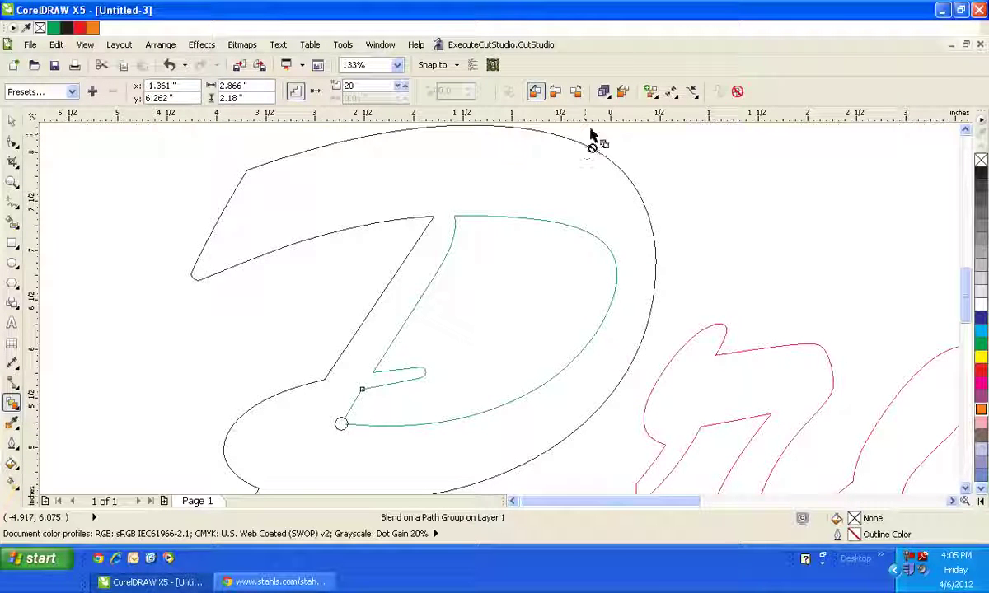
pyautogui.click(656, 100)
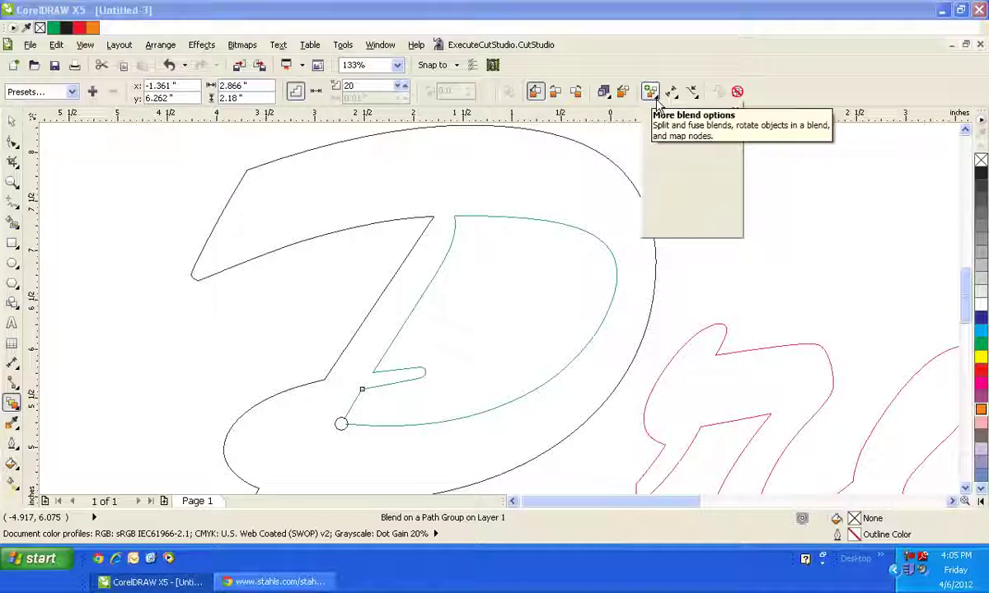
pyautogui.click(653, 200)
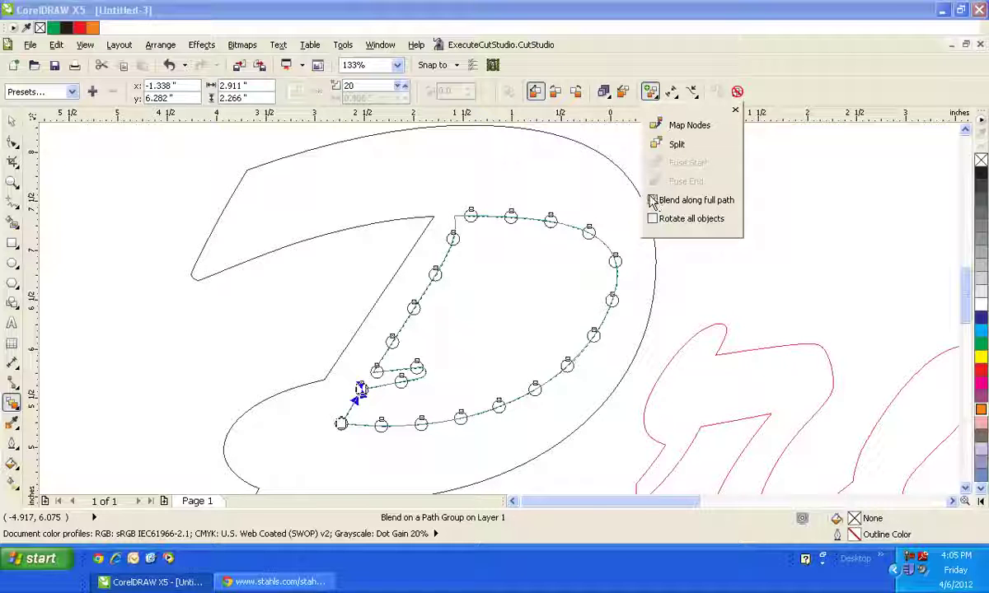
# Reduce the number of steps in the path blend to 18, and set it to 25
pyautogui.click(399, 88)
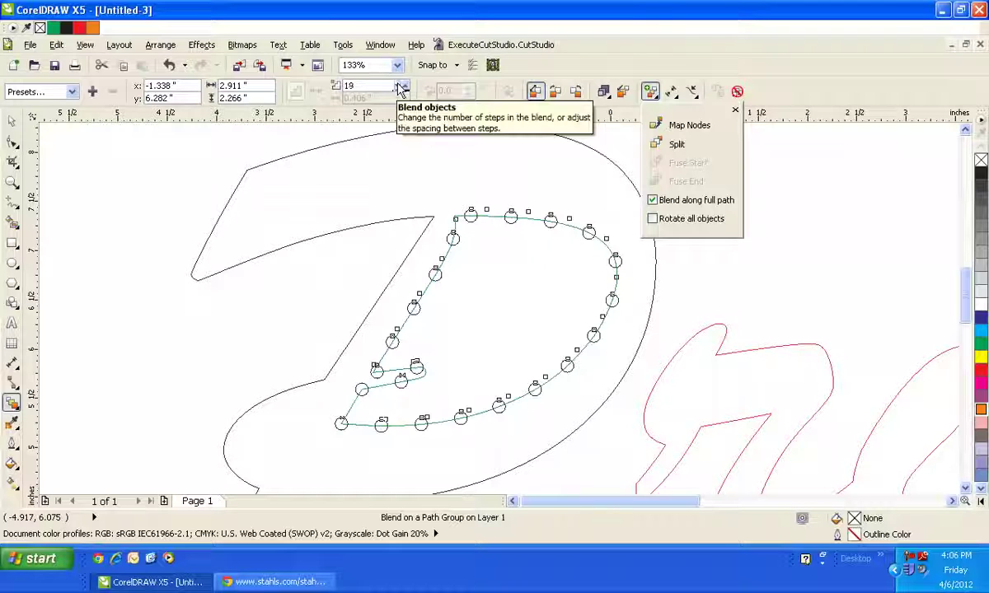
pyautogui.click(399, 90)
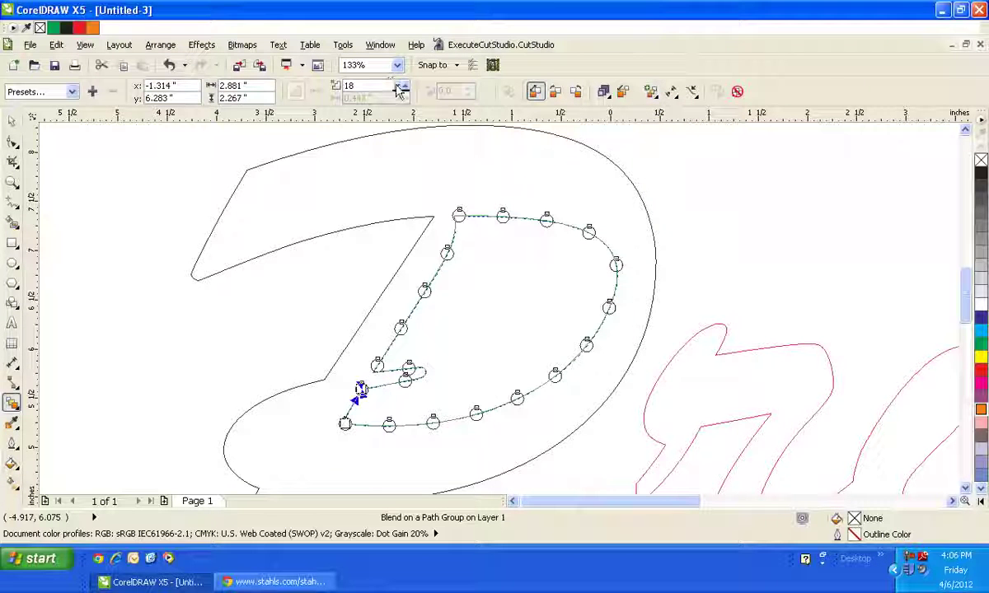
pyautogui.doubleClick(375, 85)
pyautogui.write('25')
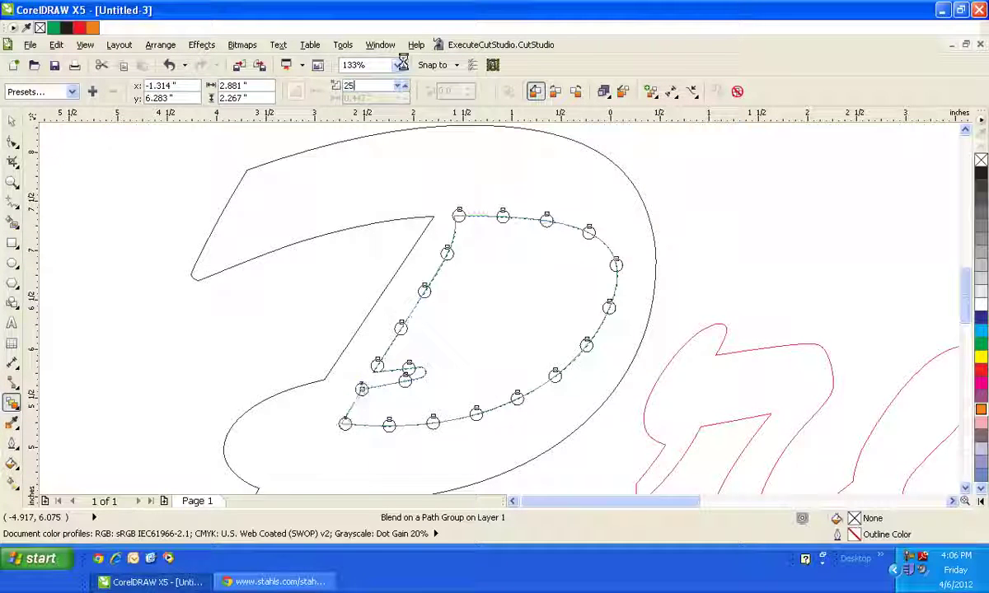
pyautogui.press('Return')
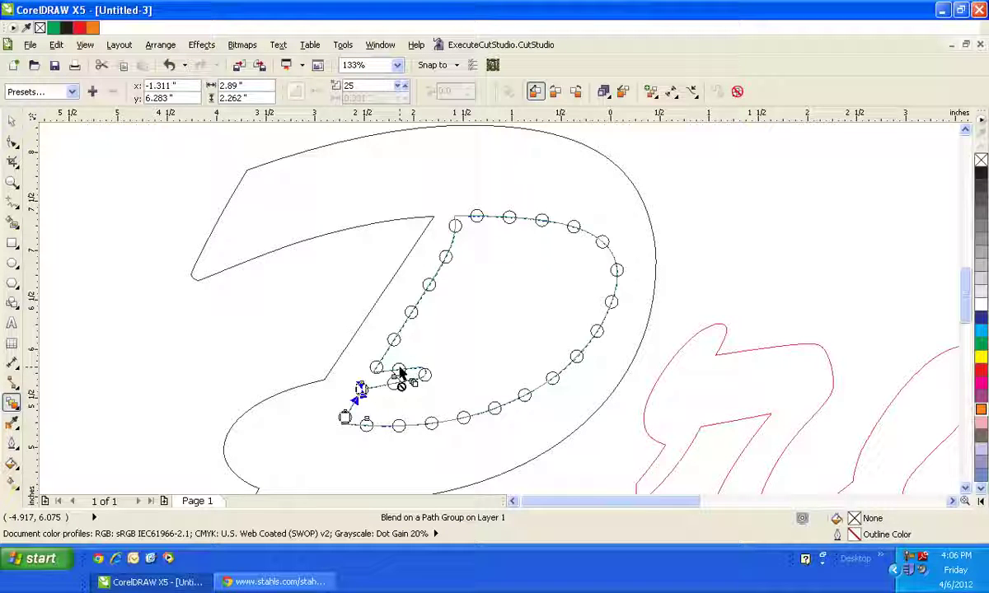
# Undo the step-count changes, the full-path option and the path attachment, back to the free-standing circle blend
pyautogui.click(12, 181)
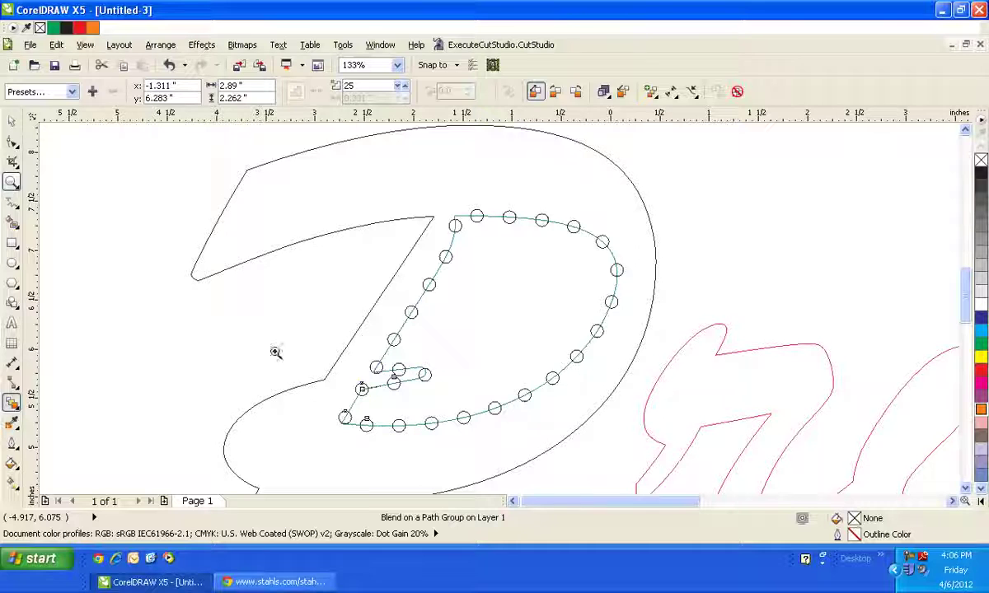
pyautogui.click(12, 120)
pyautogui.click(165, 70)
pyautogui.click(164, 71)
pyautogui.click(165, 71)
pyautogui.click(165, 71)
pyautogui.click(165, 71)
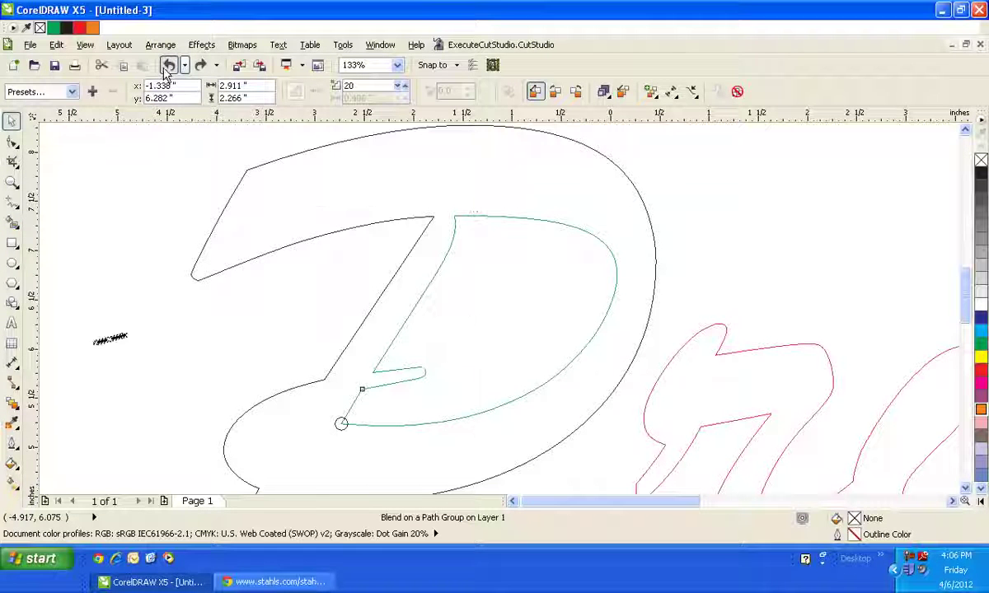
pyautogui.click(164, 71)
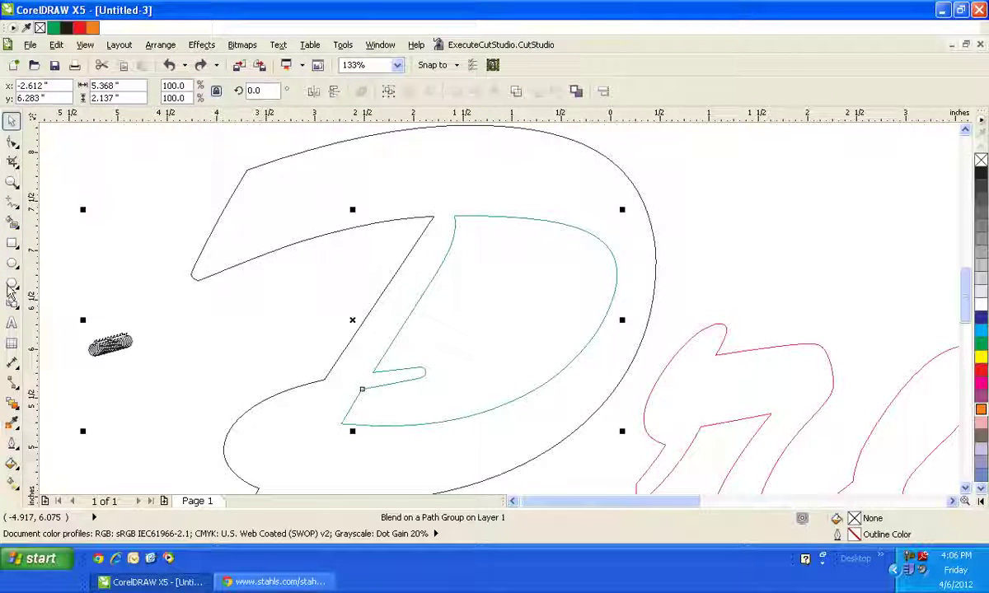
# Break the green inner P outline at its upper-left corner node and at its lower-left corner node
pyautogui.click(416, 276)
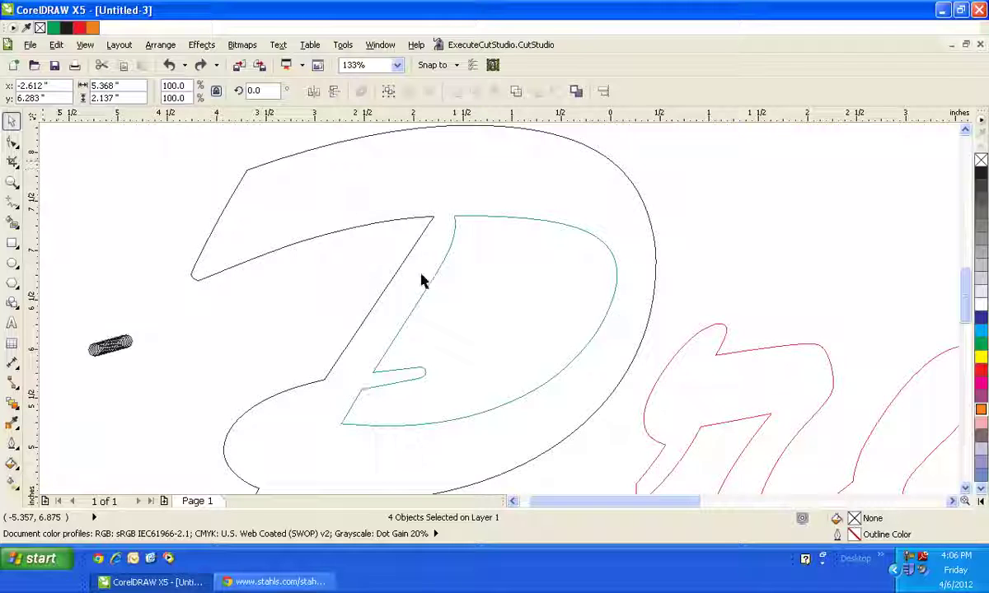
pyautogui.click(463, 218)
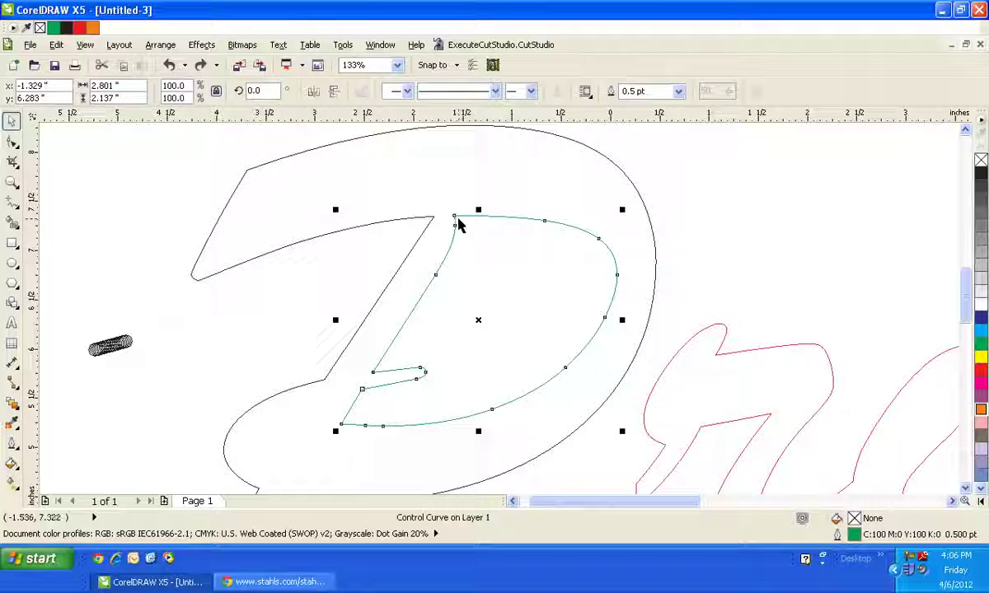
pyautogui.click(12, 143)
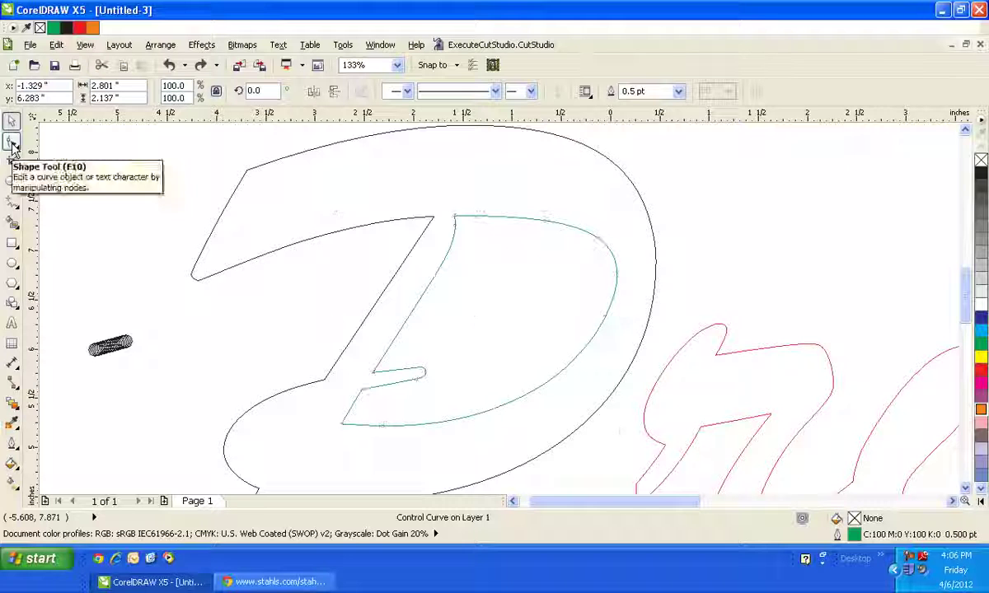
pyautogui.click(457, 223)
pyautogui.click(455, 219)
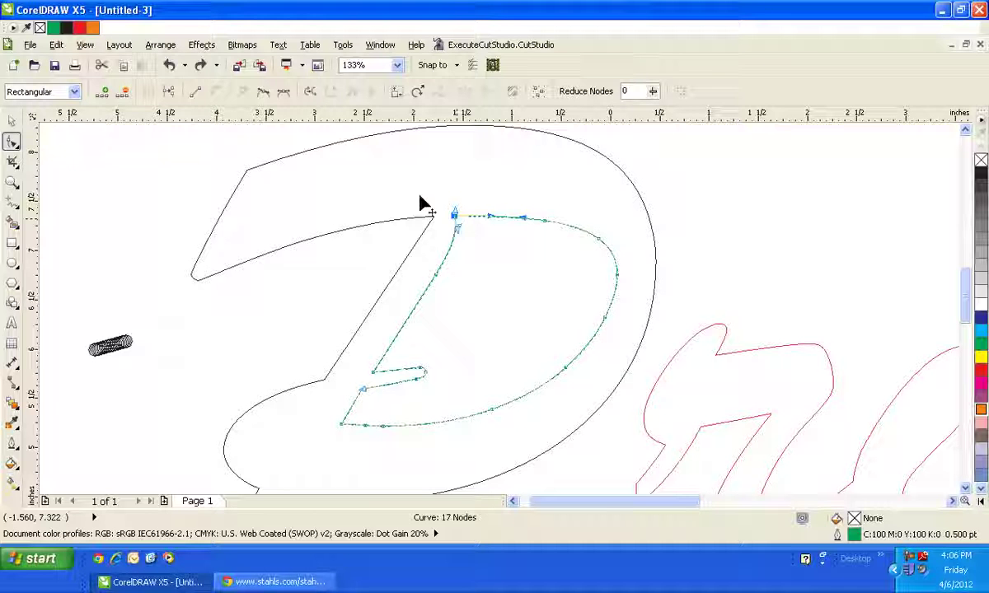
pyautogui.click(168, 92)
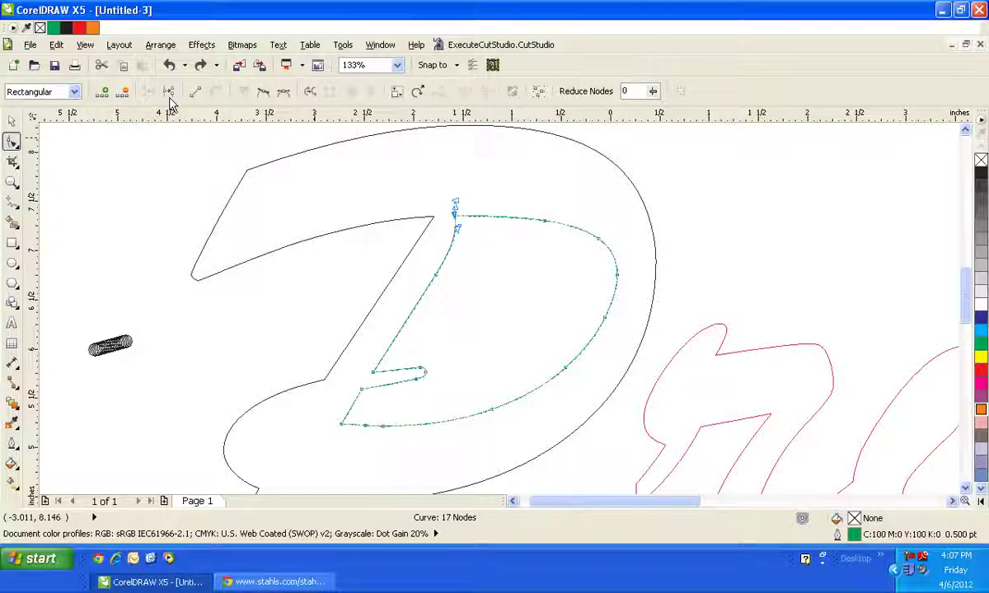
pyautogui.click(457, 227)
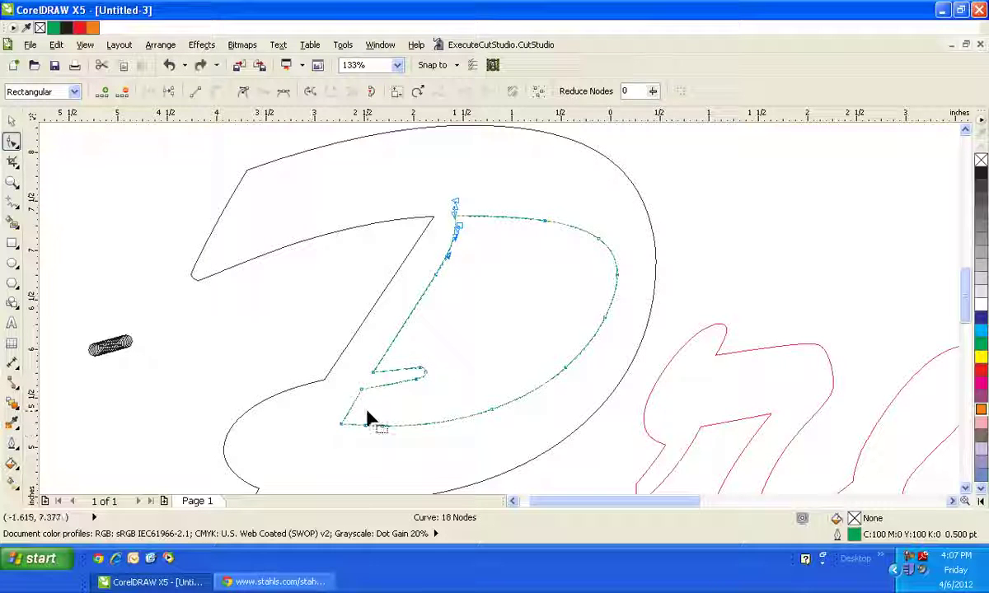
pyautogui.click(343, 427)
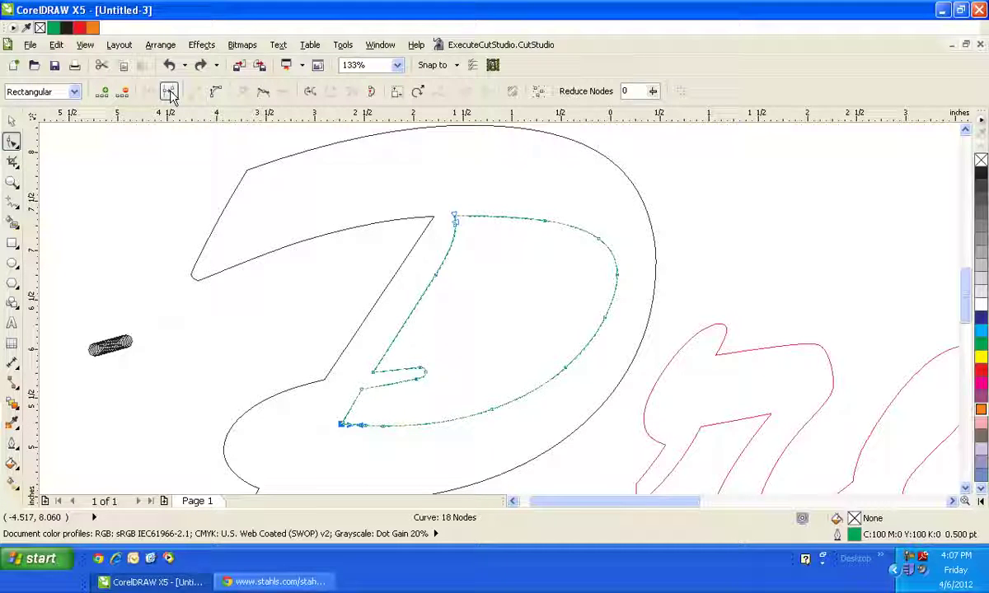
pyautogui.click(169, 92)
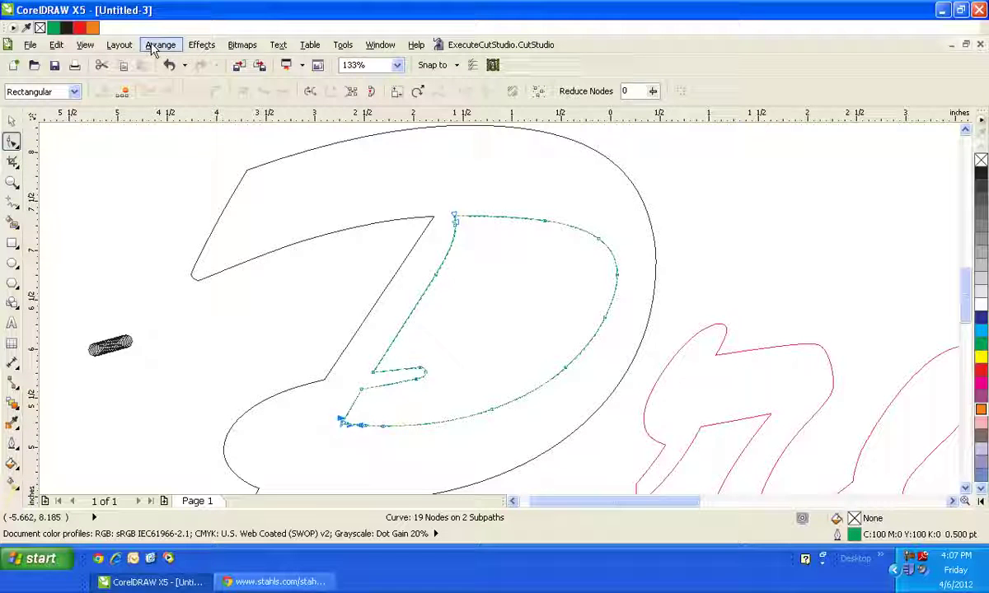
# Break the split inner P curve apart into separate objects, and return to the Pick tool
pyautogui.click(152, 49)
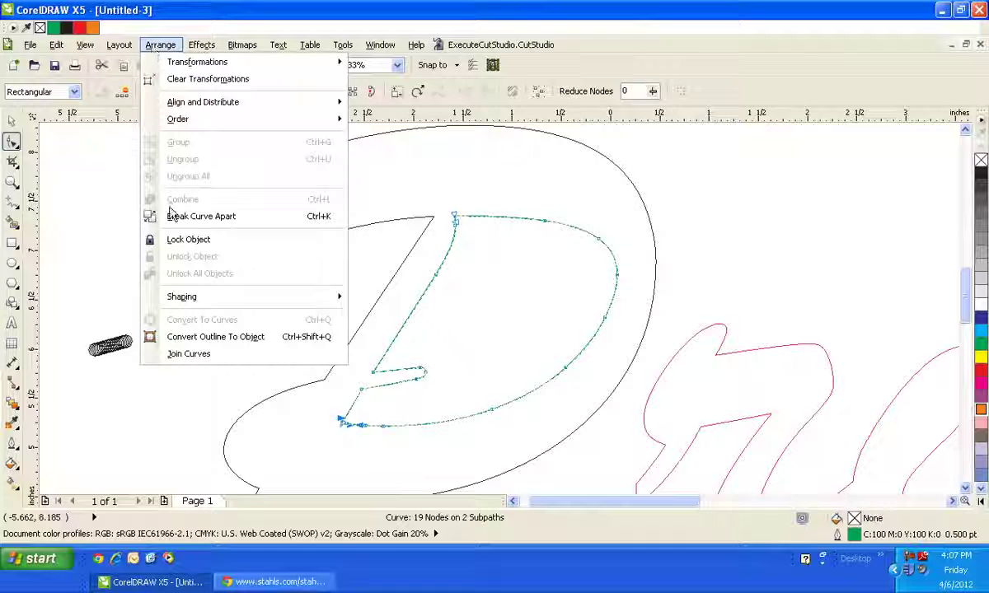
pyautogui.click(175, 219)
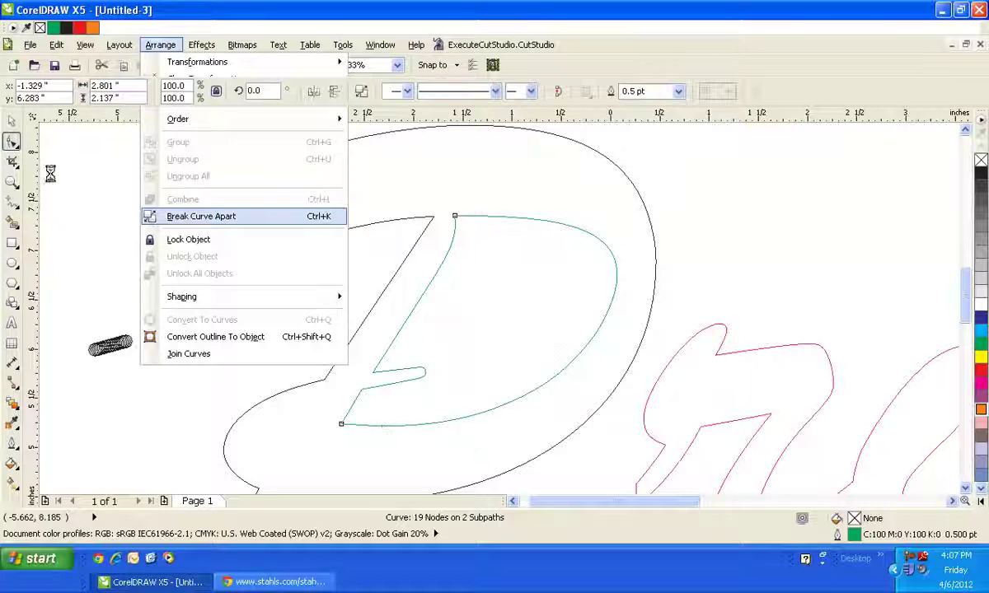
pyautogui.click(12, 122)
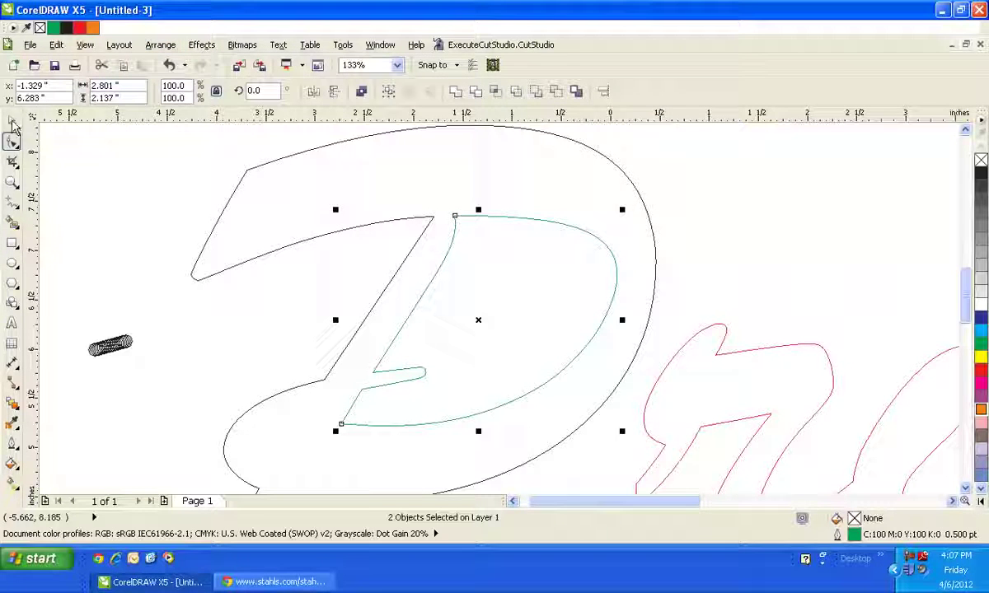
# Give the straight-edged segment with the notch, split from the inner P outline, a dark blue outline to distinguish it from the green curve
pyautogui.click(126, 202)
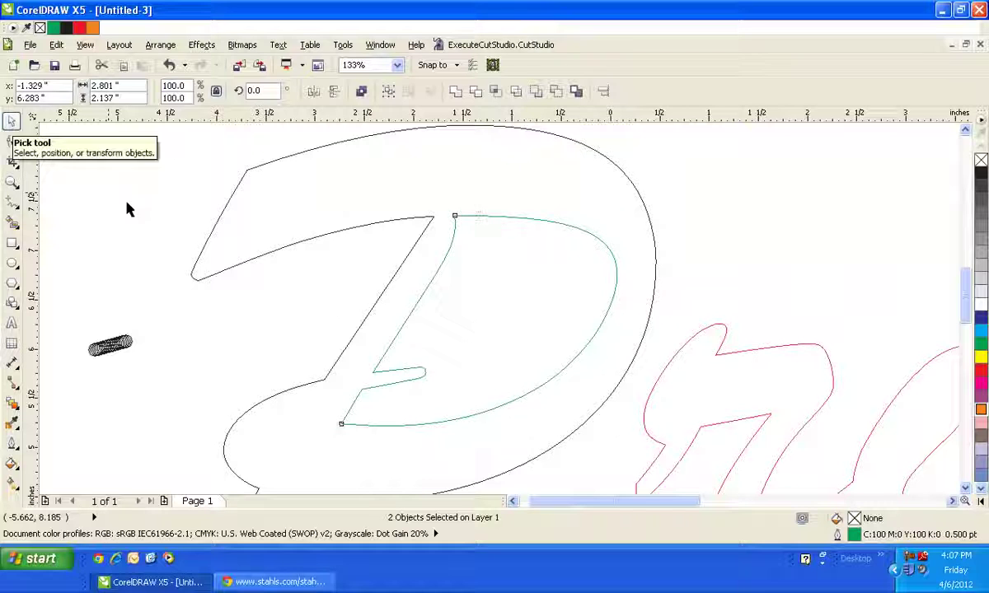
pyautogui.click(435, 267)
pyautogui.click(438, 271)
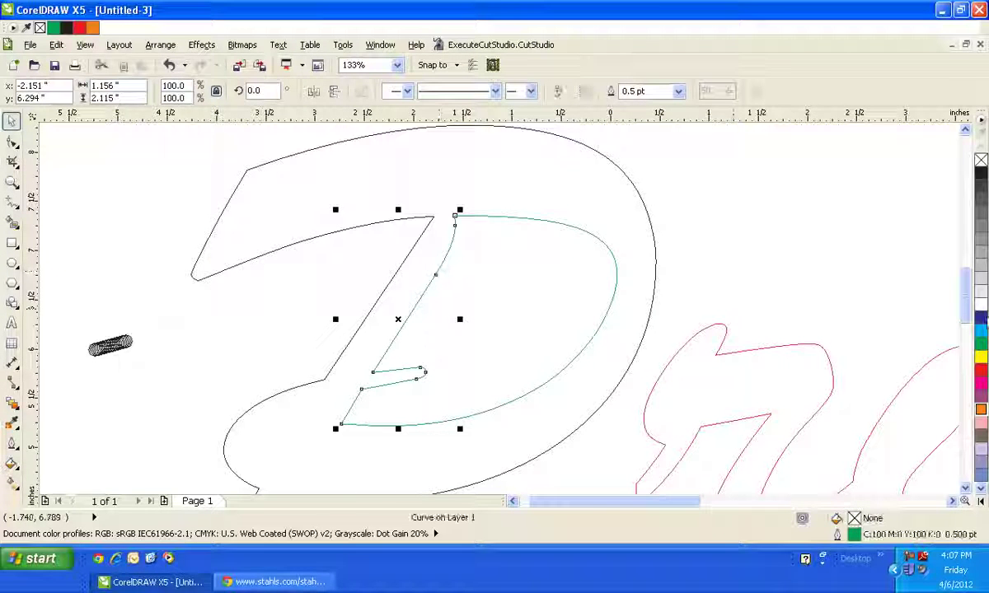
pyautogui.click(508, 218)
pyautogui.click(509, 218)
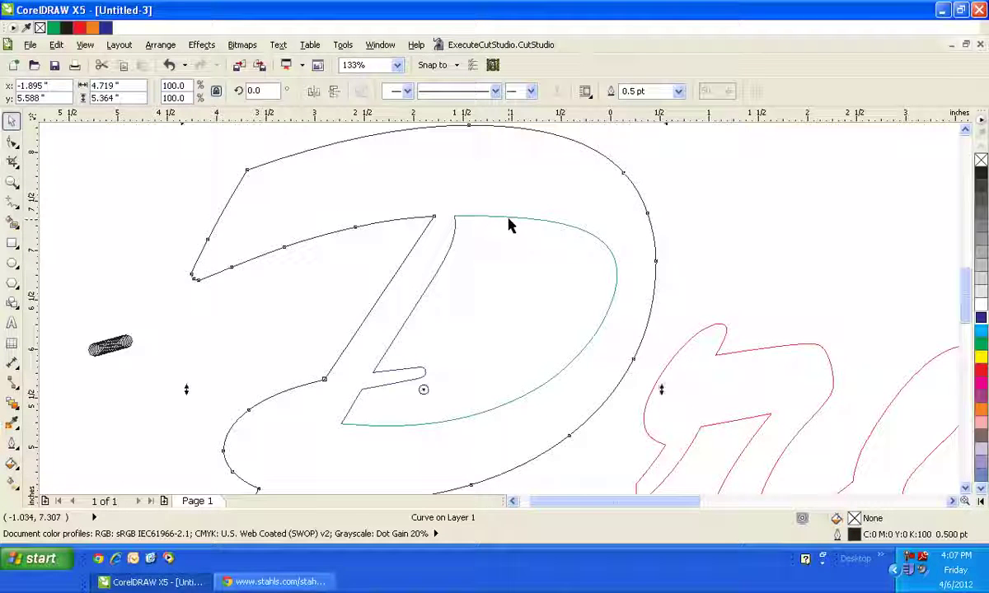
pyautogui.click(508, 219)
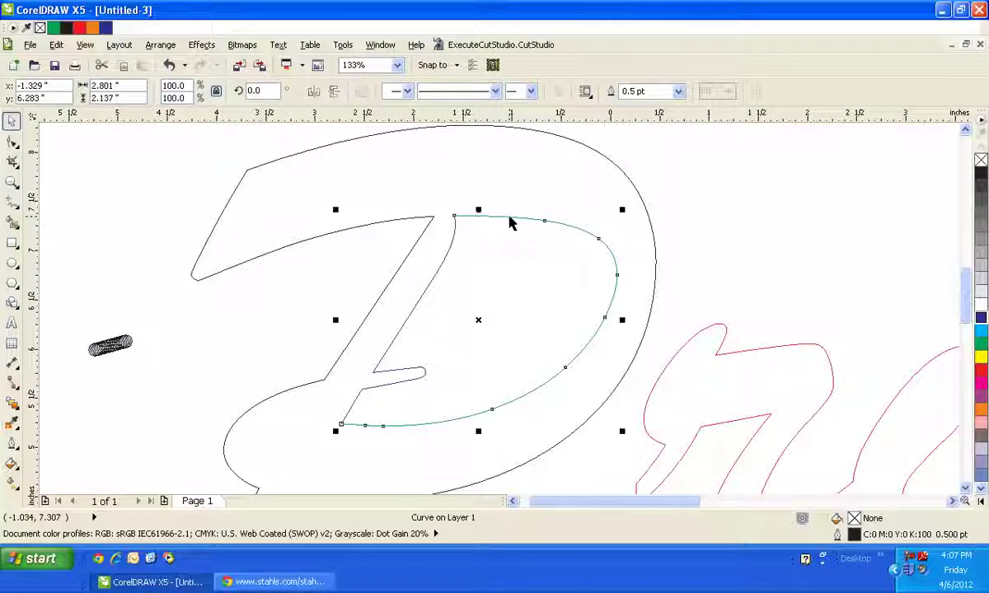
# Move the upper corner node of the notch in the blue inner P curve up and to the right, widening the notch
pyautogui.click(443, 262)
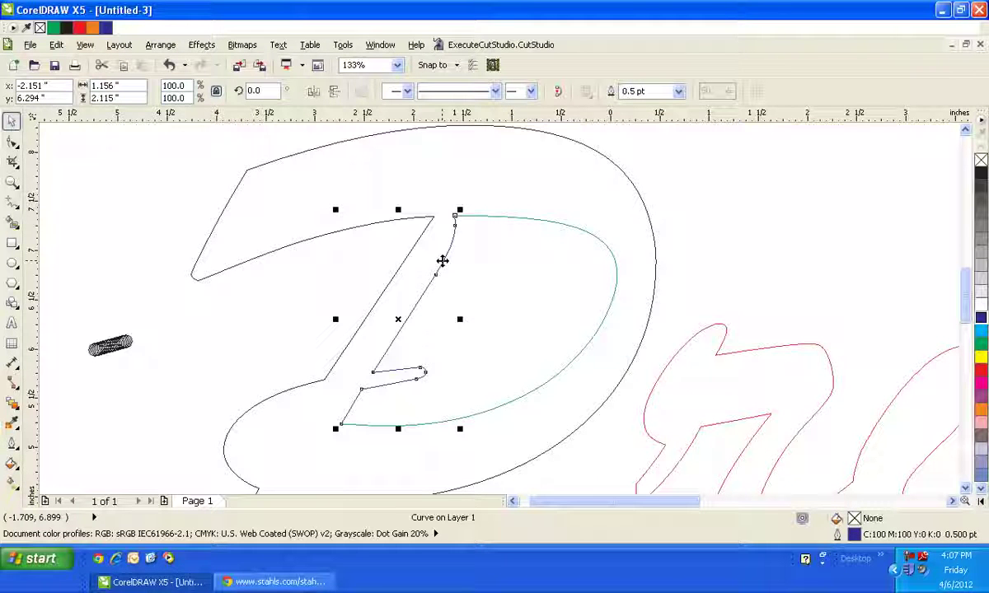
pyautogui.click(13, 182)
pyautogui.moveTo(316, 353); pyautogui.dragTo(439, 406)
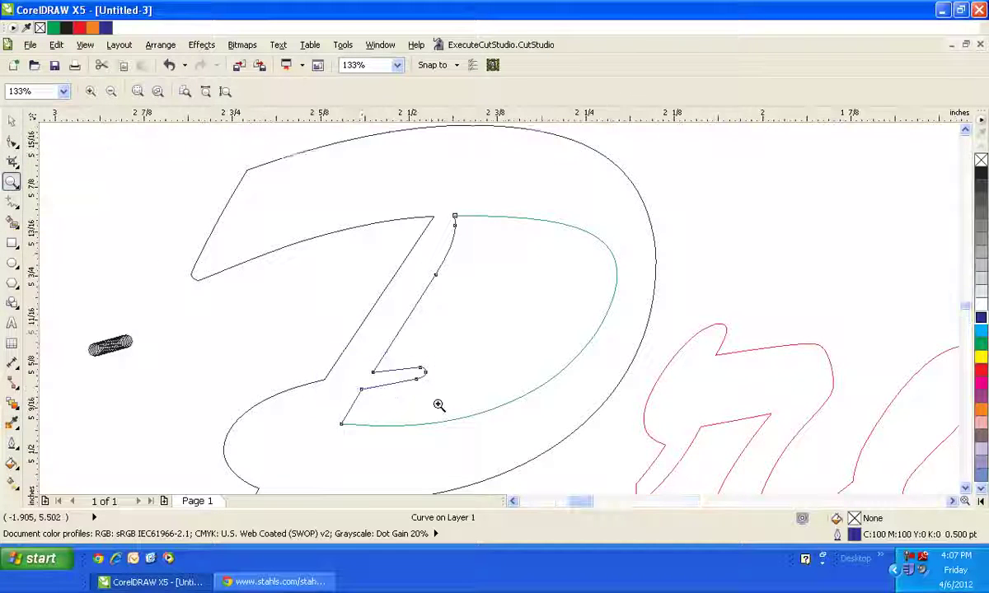
pyautogui.click(11, 143)
pyautogui.click(470, 272)
pyautogui.moveTo(472, 270); pyautogui.dragTo(525, 185)
# Raise the upper node of the notch's rounded tip and delete the middle node on the tip to smooth it
pyautogui.moveTo(756, 186); pyautogui.dragTo(860, 280)
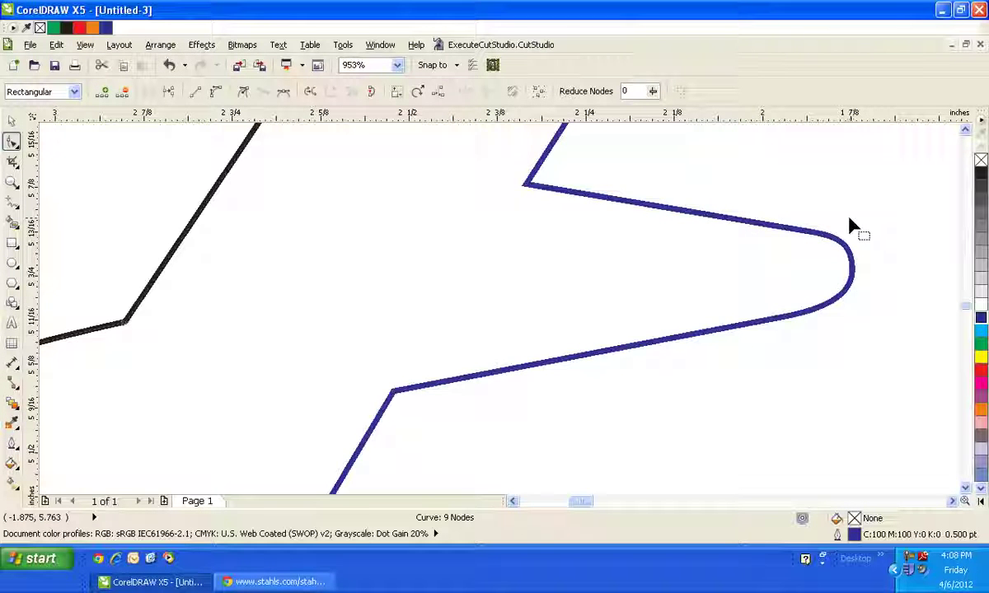
pyautogui.moveTo(794, 193); pyautogui.dragTo(839, 276)
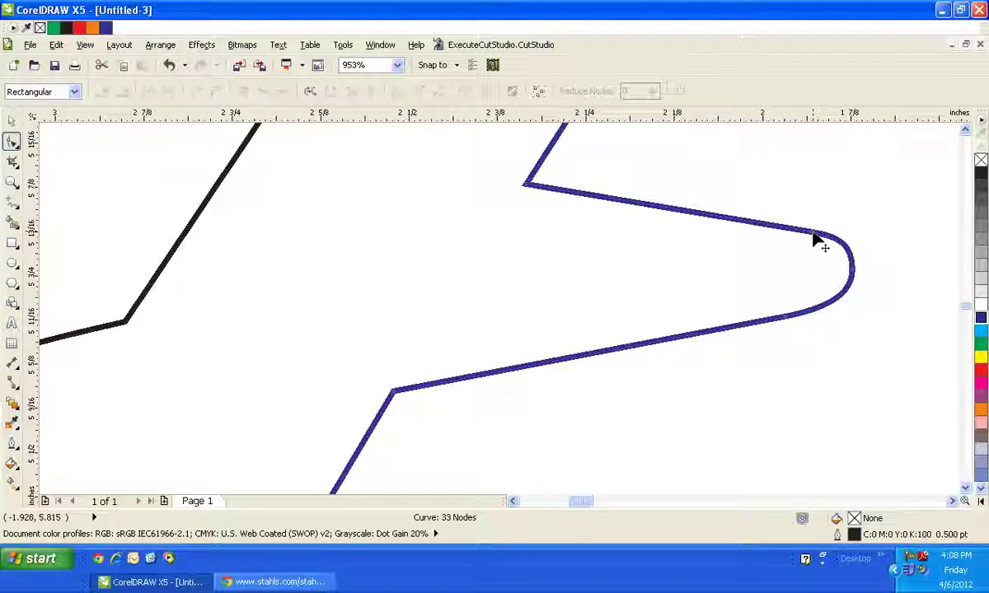
pyautogui.moveTo(816, 239); pyautogui.dragTo(880, 167)
pyautogui.moveTo(837, 244); pyautogui.dragTo(864, 299)
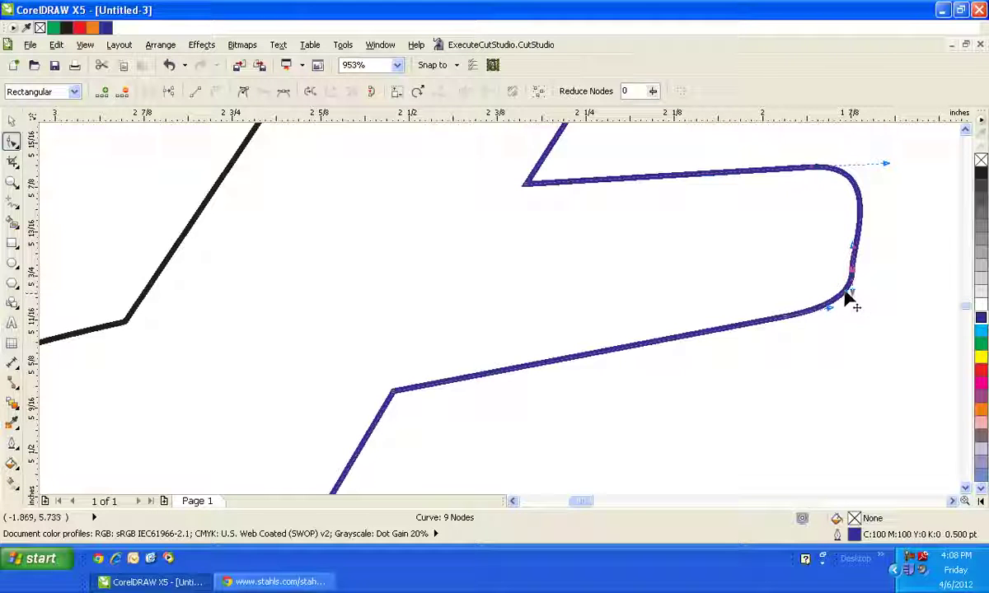
pyautogui.moveTo(832, 242); pyautogui.dragTo(871, 312)
pyautogui.press('Delete')
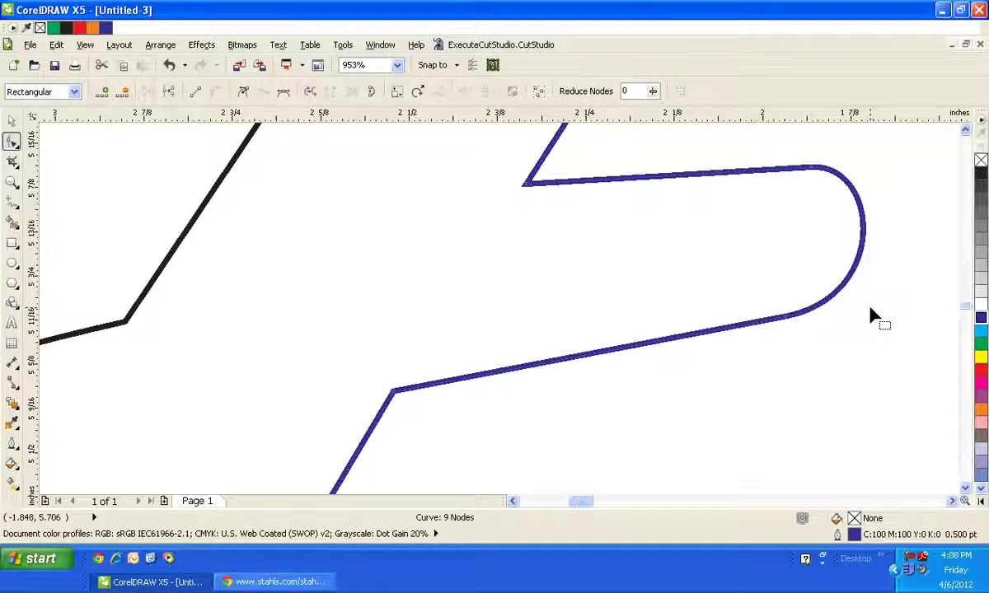
# Attach the free-standing circle blend beside the P to the blue inner P curve as its new path
pyautogui.scroll(-2, 869, 310)
pyautogui.scroll(-2, 865, 308)
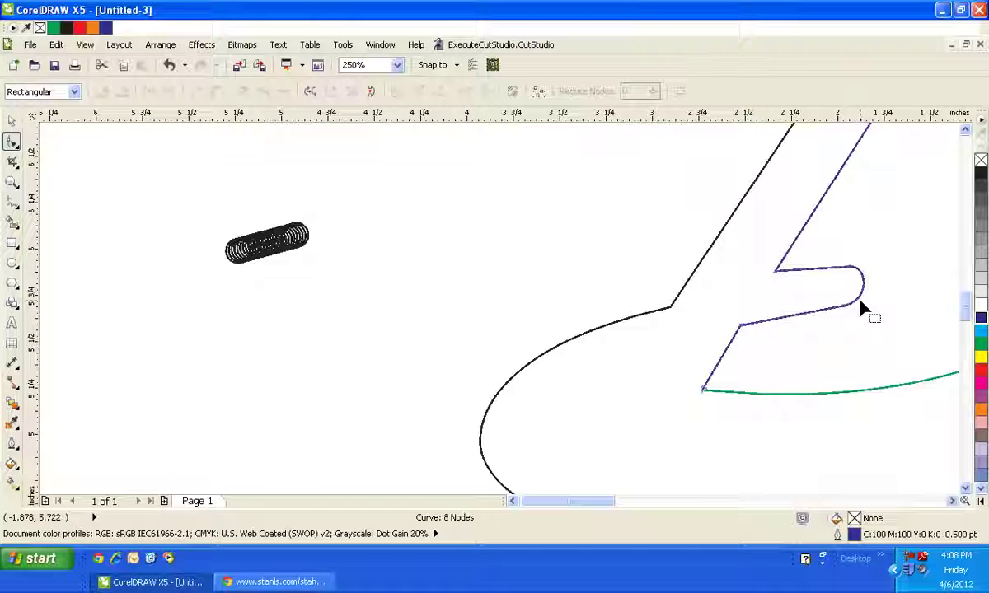
pyautogui.scroll(-4, 854, 297)
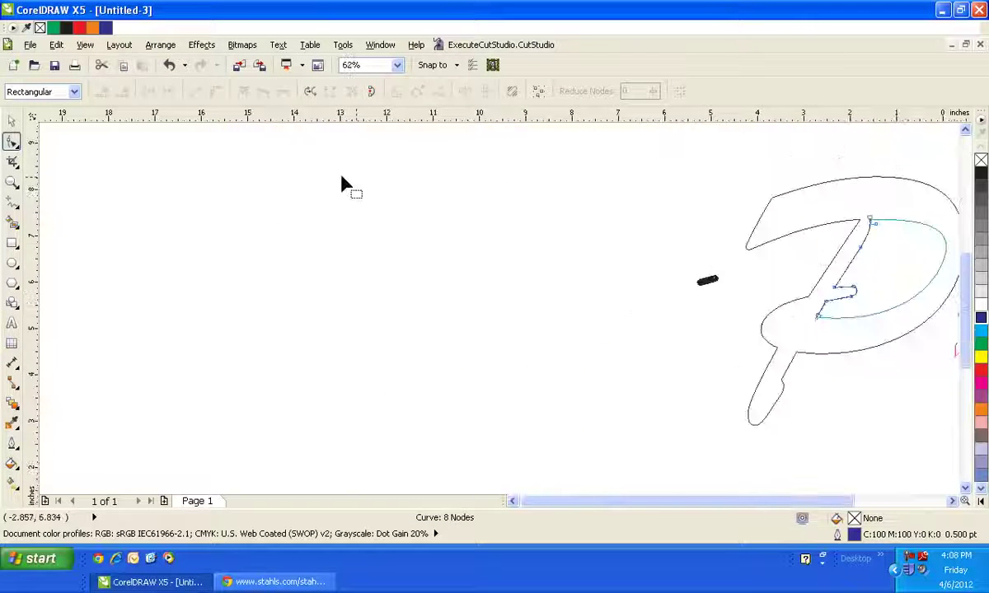
pyautogui.click(12, 182)
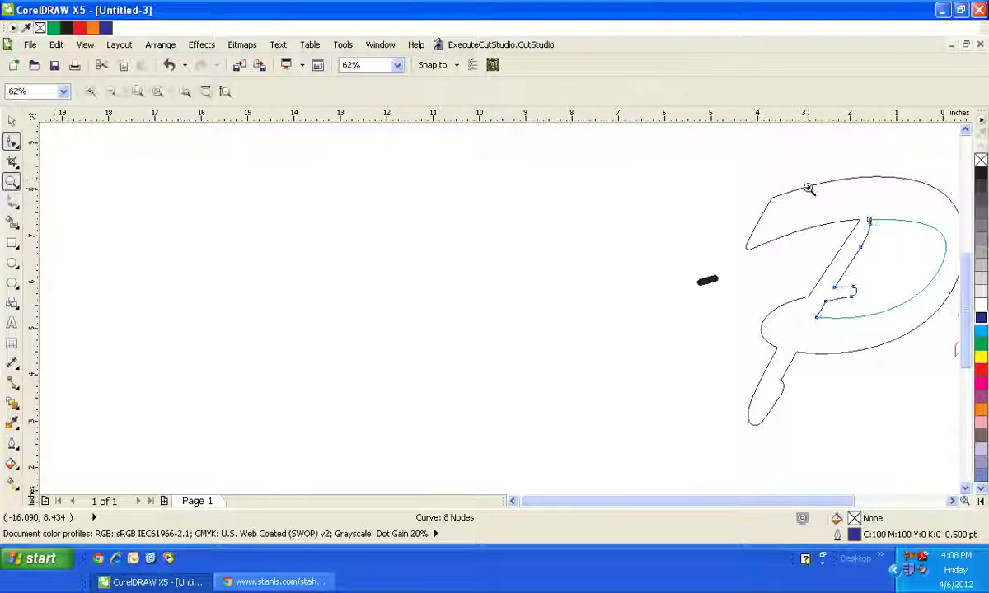
pyautogui.moveTo(717, 156); pyautogui.dragTo(952, 408)
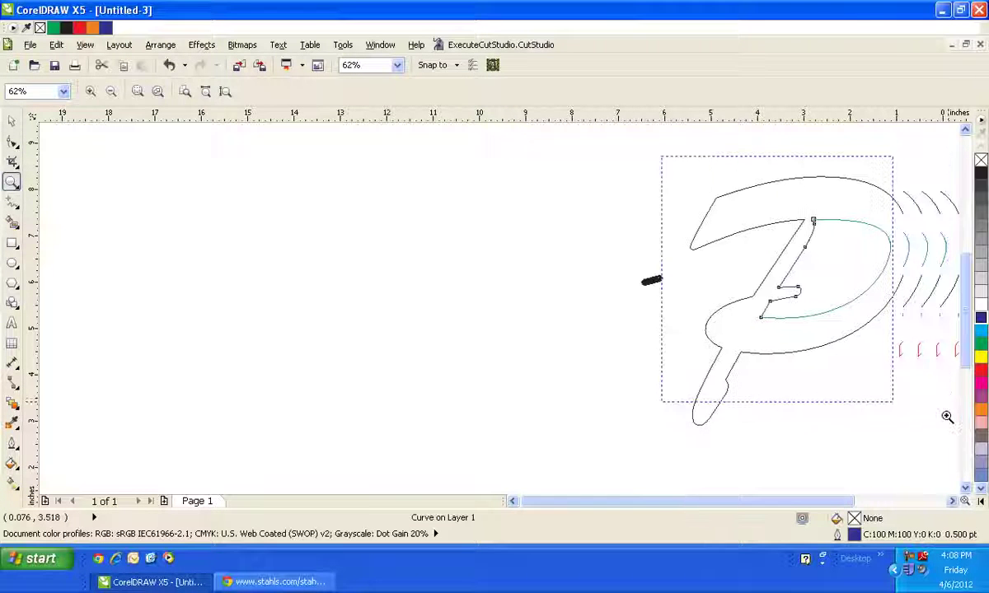
pyautogui.click(11, 122)
pyautogui.click(449, 265)
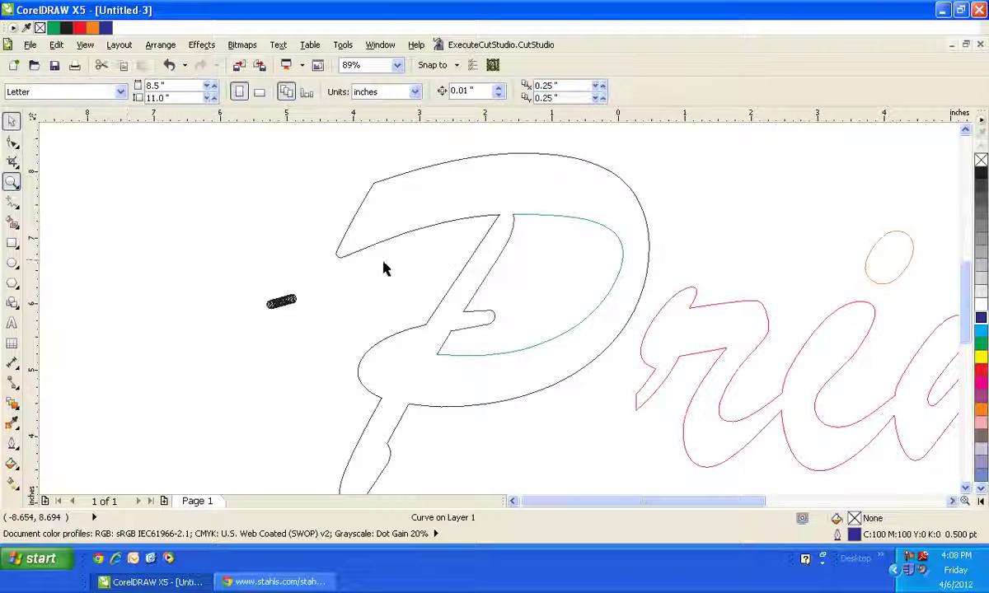
pyautogui.click(281, 301)
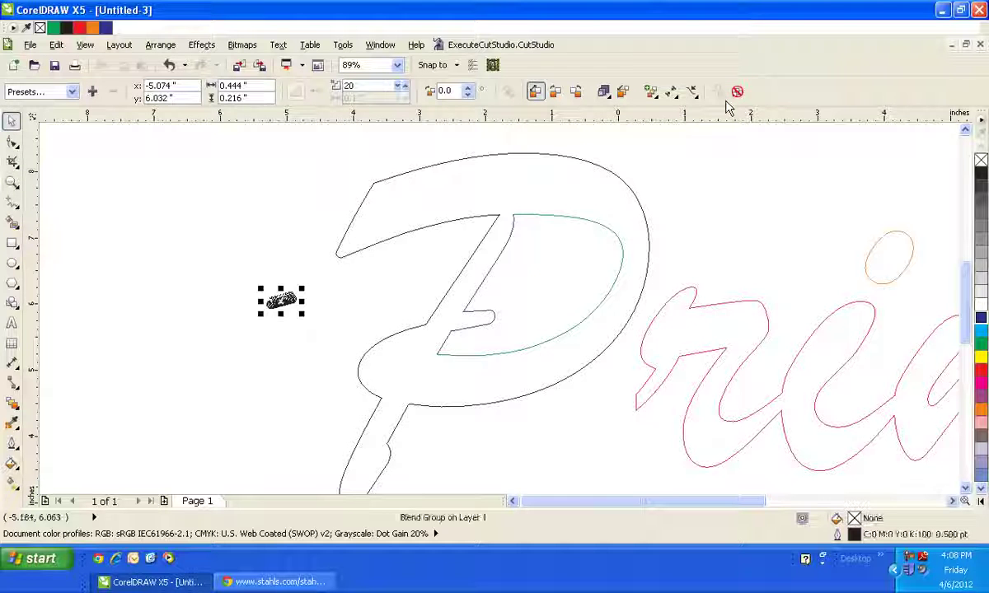
pyautogui.click(691, 91)
pyautogui.click(706, 108)
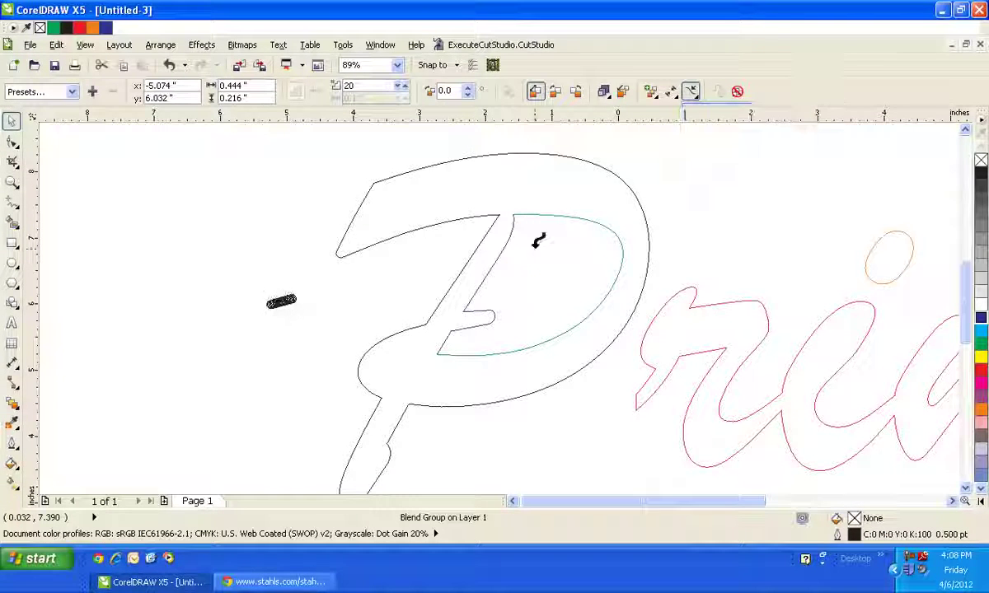
pyautogui.click(515, 229)
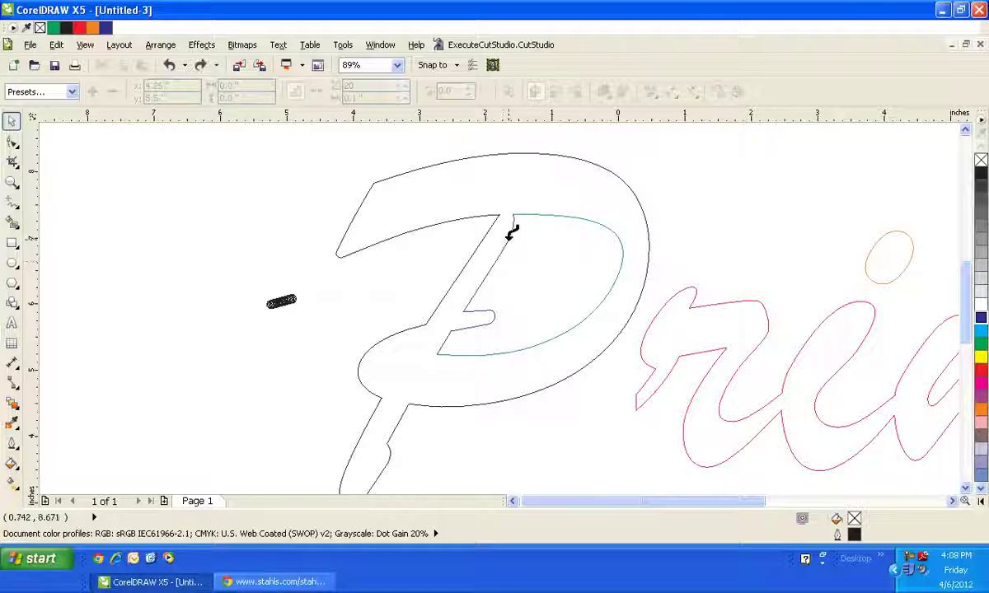
pyautogui.click(508, 241)
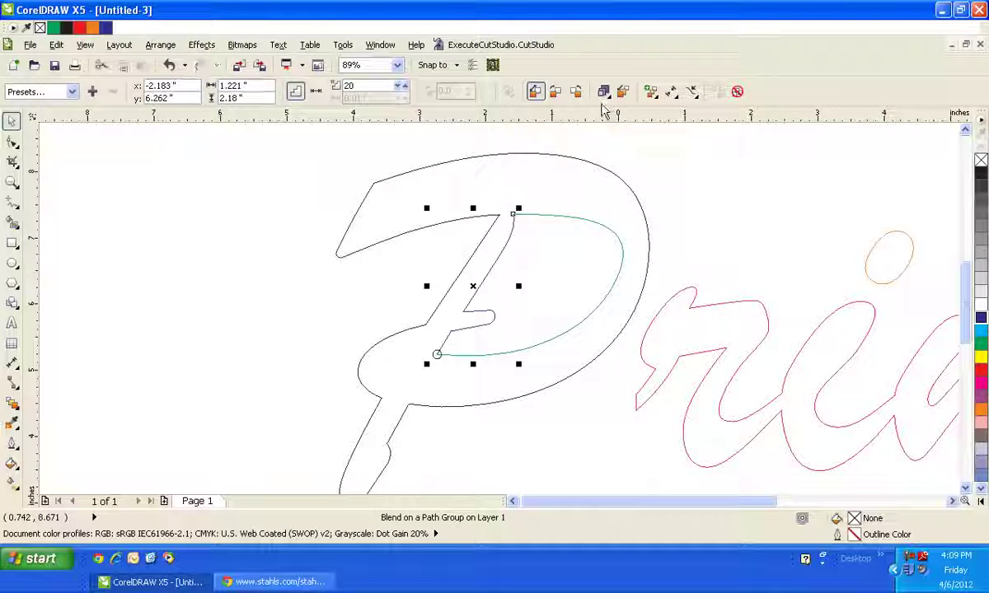
# Spread the blended circles along the full length of the blue path
pyautogui.click(655, 96)
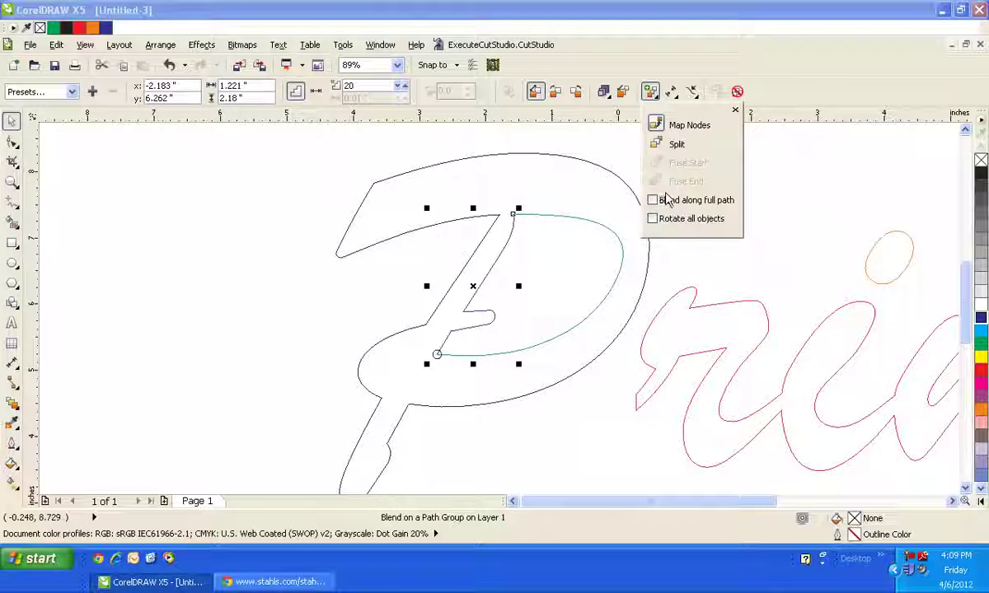
pyautogui.click(653, 202)
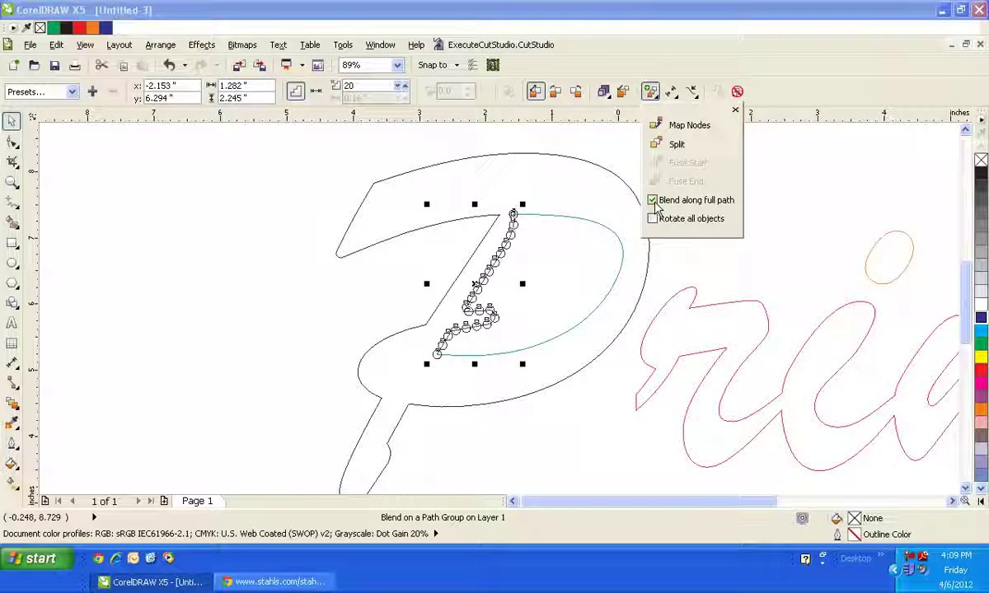
pyautogui.click(16, 182)
pyautogui.moveTo(390, 202); pyautogui.dragTo(570, 397)
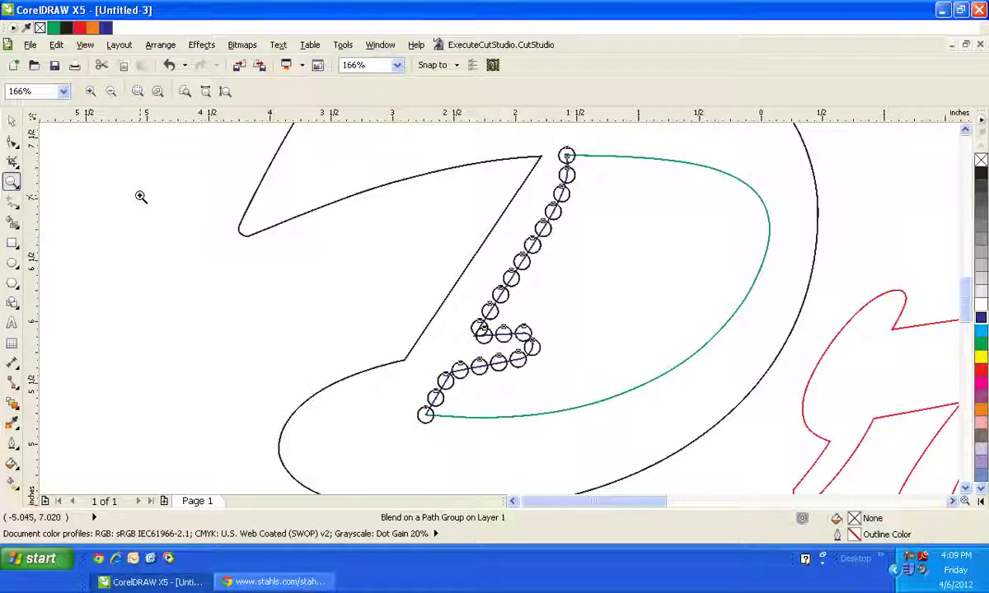
# Reduce the blend on the blue path to 17 steps so the circles no longer overlap, and deselect it
pyautogui.click(12, 121)
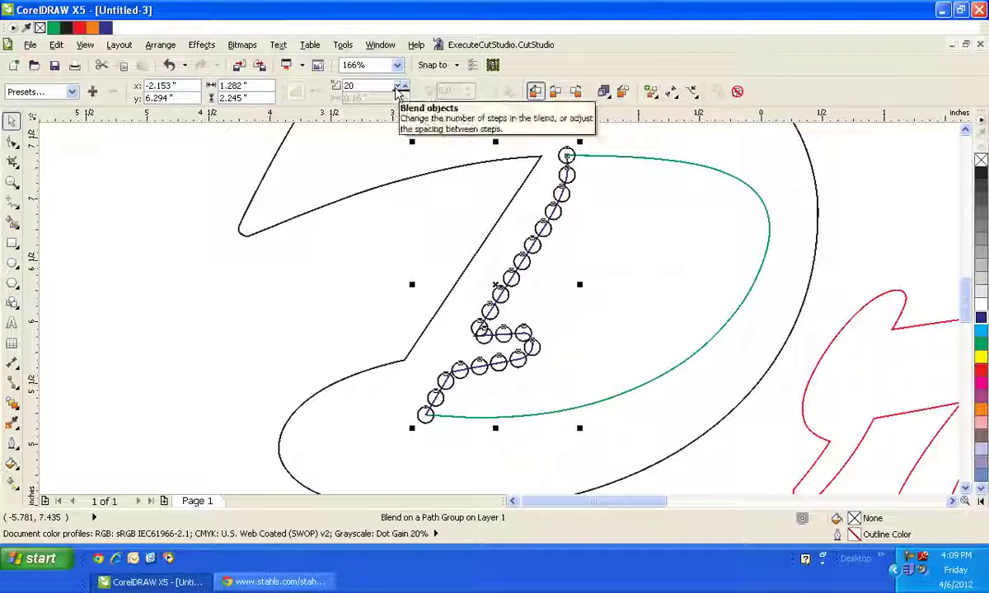
pyautogui.click(399, 92)
pyautogui.click(399, 92)
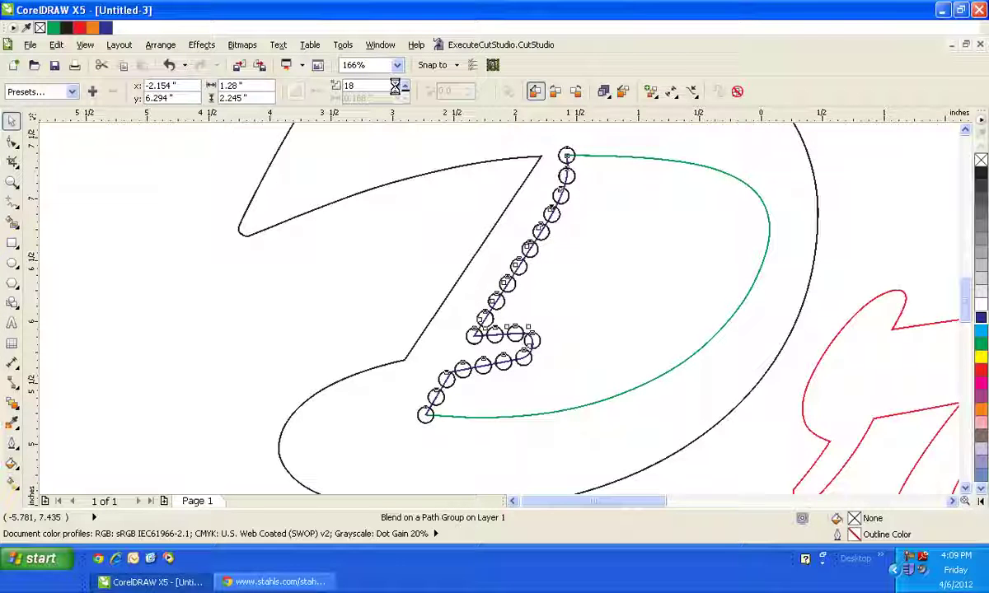
pyautogui.click(399, 93)
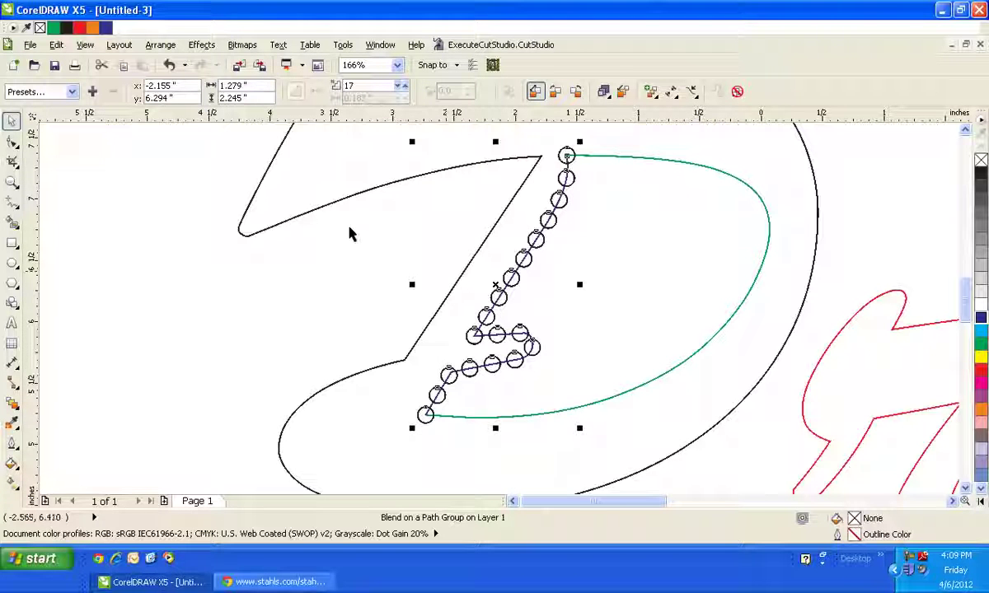
pyautogui.click(311, 234)
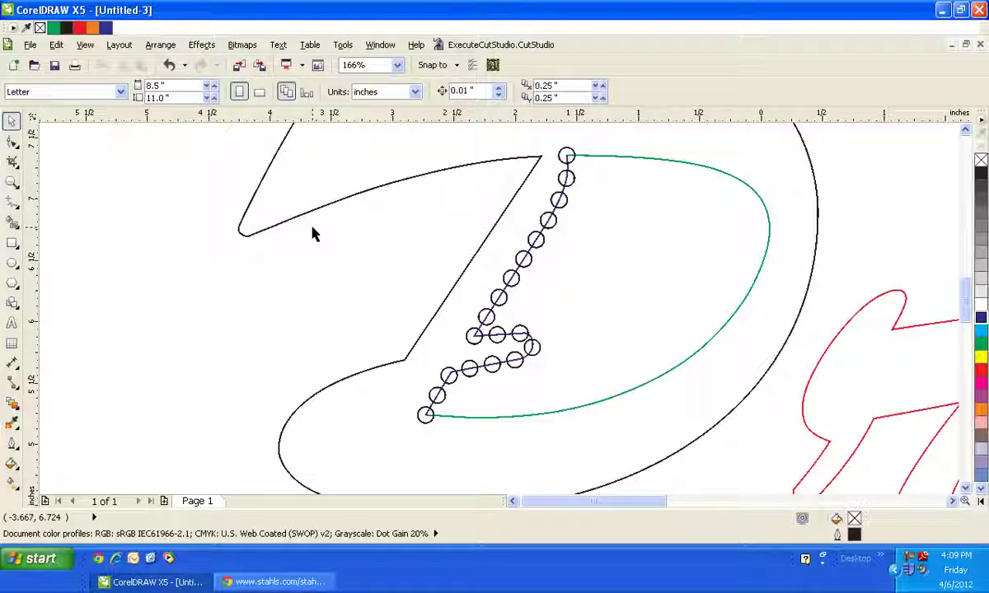
# Draw a new circle in the empty area left of the P and set its diameter to 3.3 mm
pyautogui.click(700, 167)
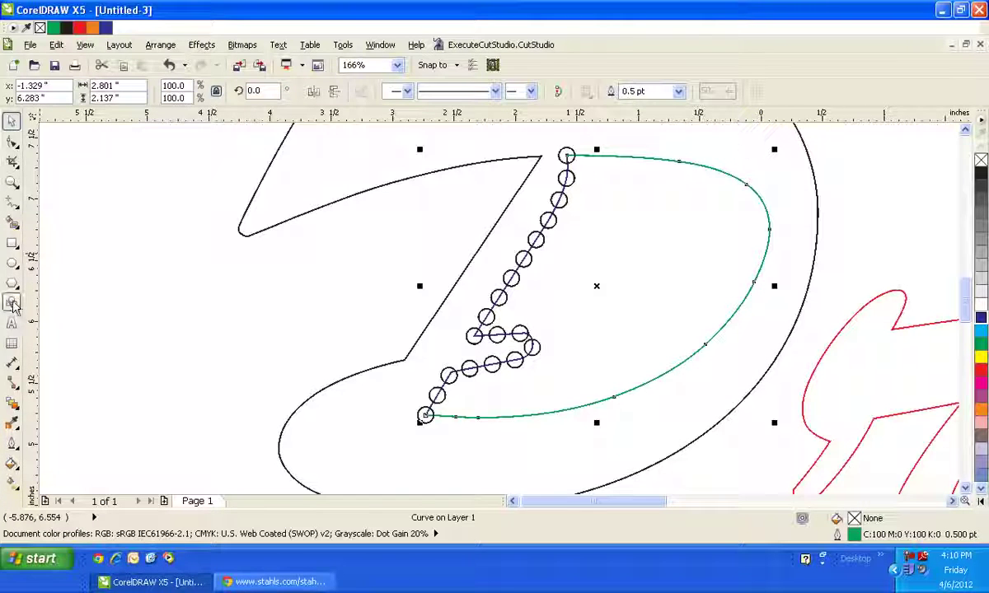
pyautogui.click(12, 262)
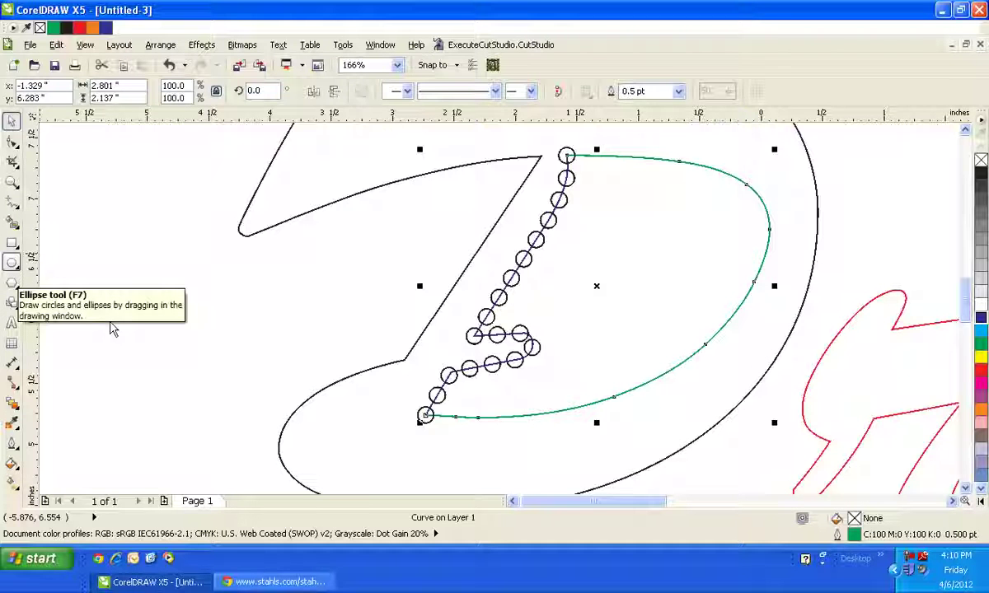
pyautogui.moveTo(155, 268); pyautogui.dragTo(193, 306)
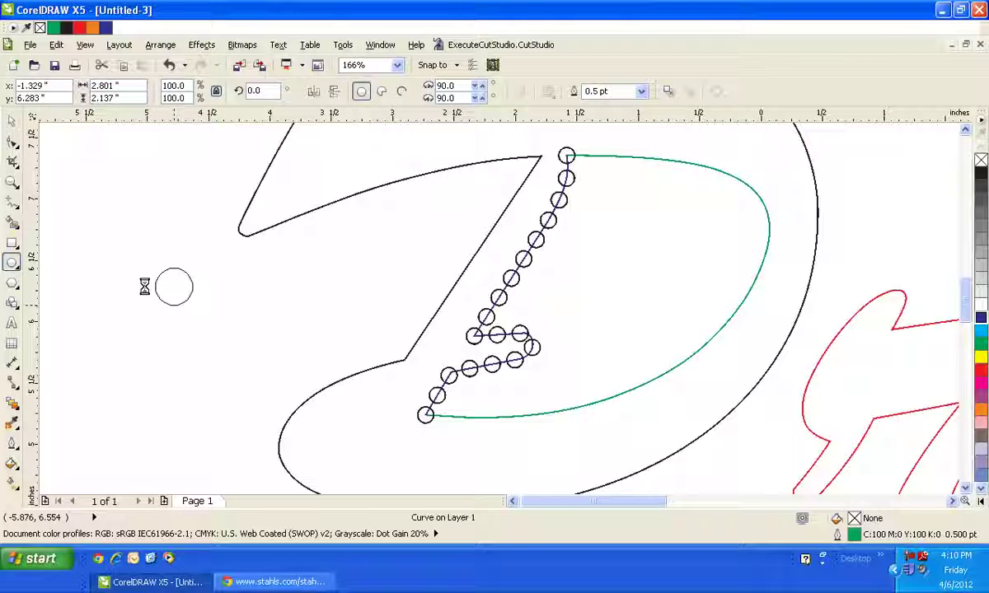
pyautogui.click(12, 124)
pyautogui.click(112, 98)
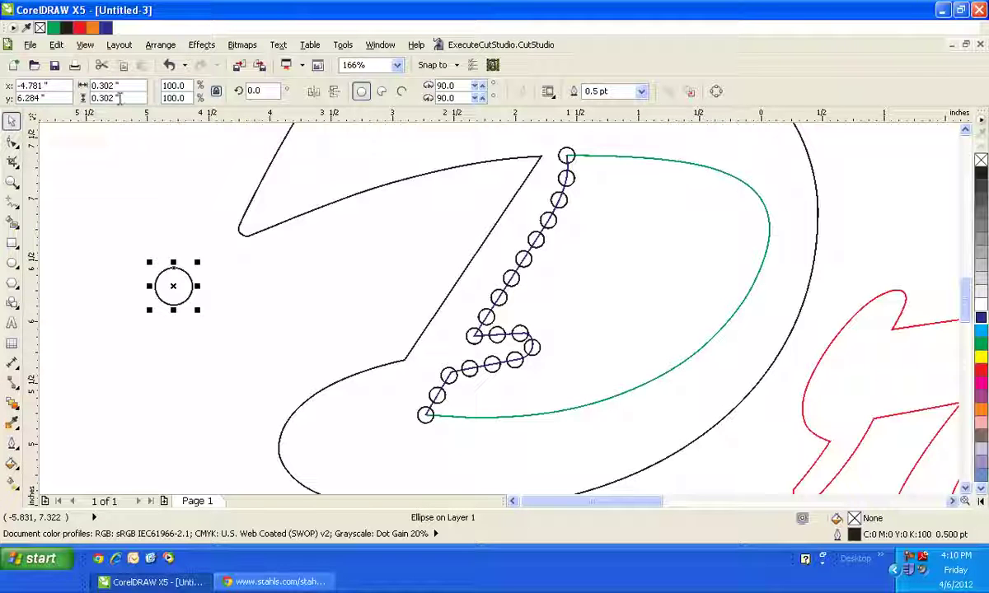
pyautogui.write('3.3mm')
pyautogui.press('Return')
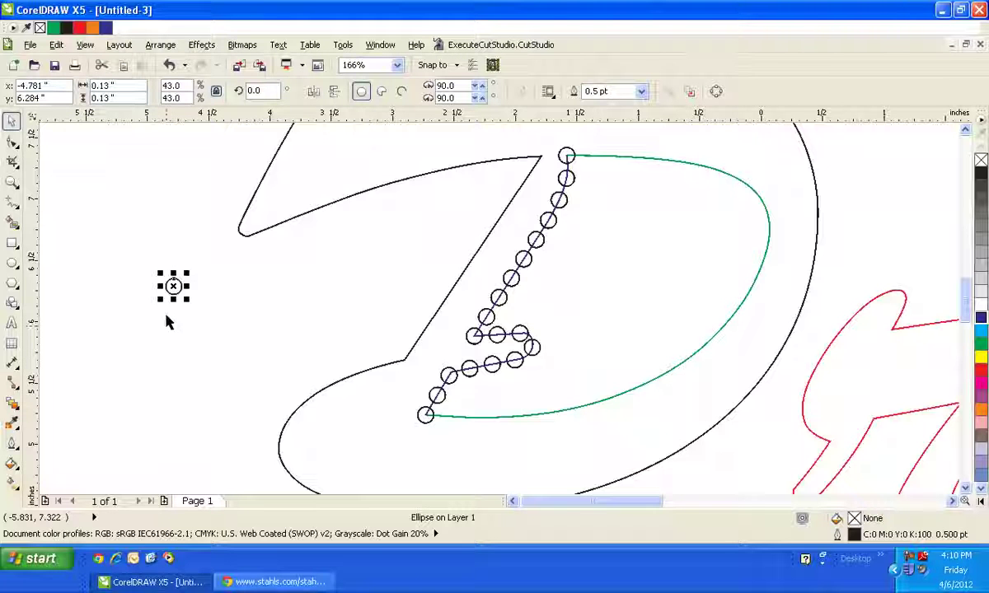
# Duplicate the 3.3 mm circle a short distance to its right and blend the two circles together
pyautogui.moveTo(174, 286); pyautogui.dragTo(234, 282)
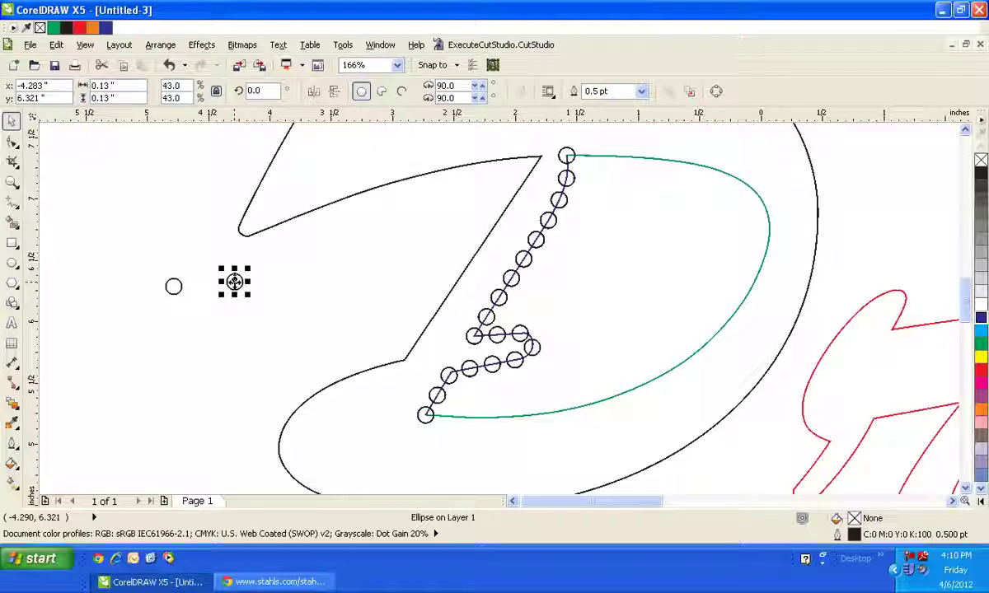
pyautogui.click(13, 404)
pyautogui.moveTo(173, 286); pyautogui.dragTo(235, 282)
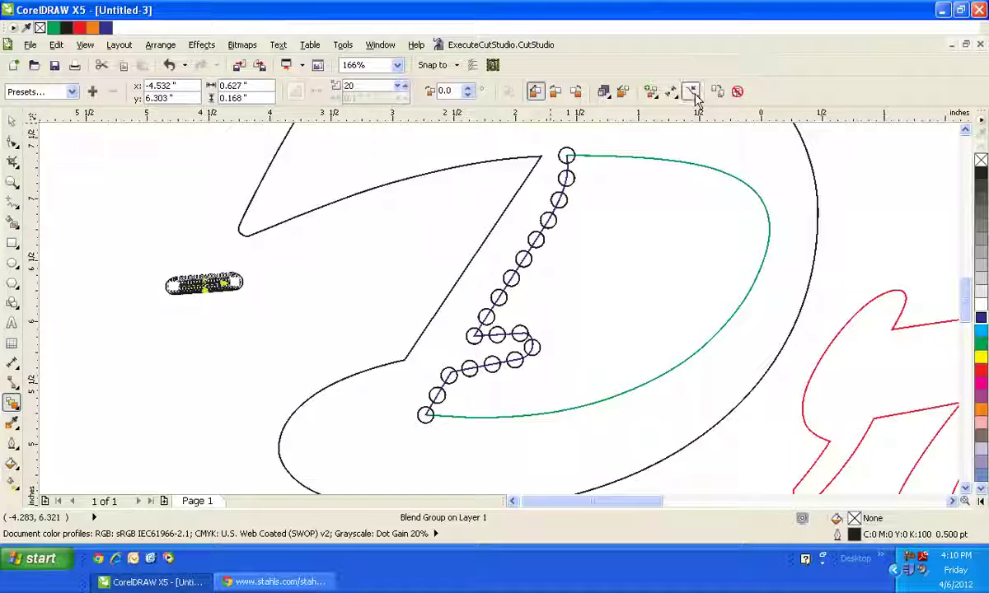
# Attach the new circle blend to the green inner P curve as its path
pyautogui.click(693, 93)
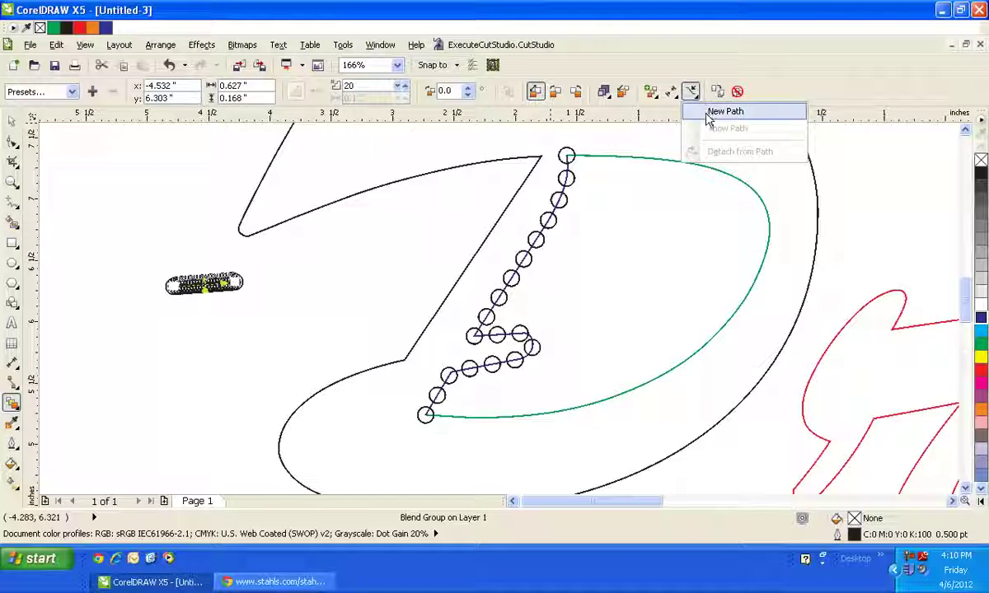
pyautogui.click(707, 113)
pyautogui.click(667, 161)
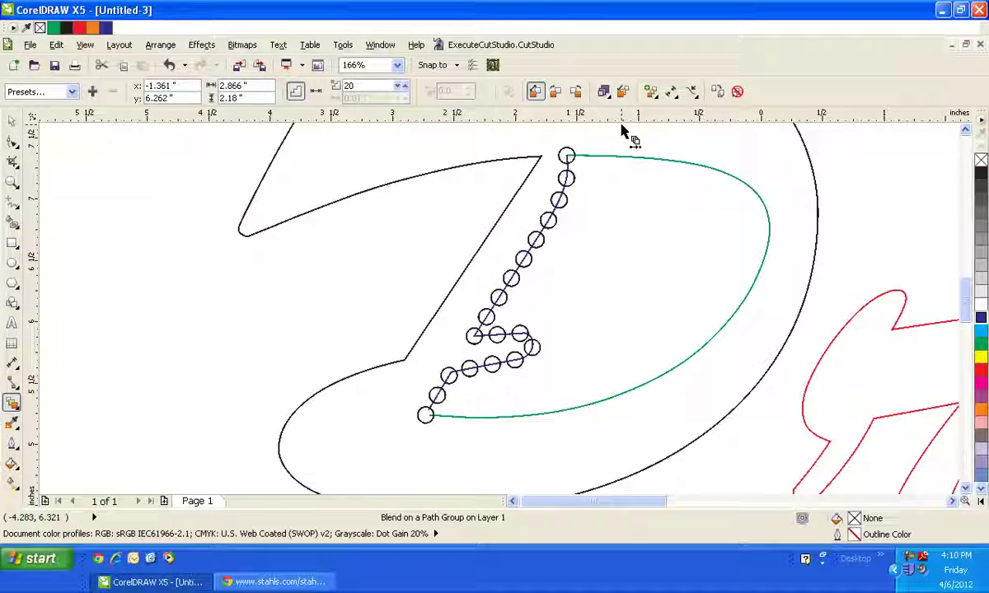
# Spread the new circle blend along the full green curve, try 35 steps, and settle on 30 steps
pyautogui.click(651, 92)
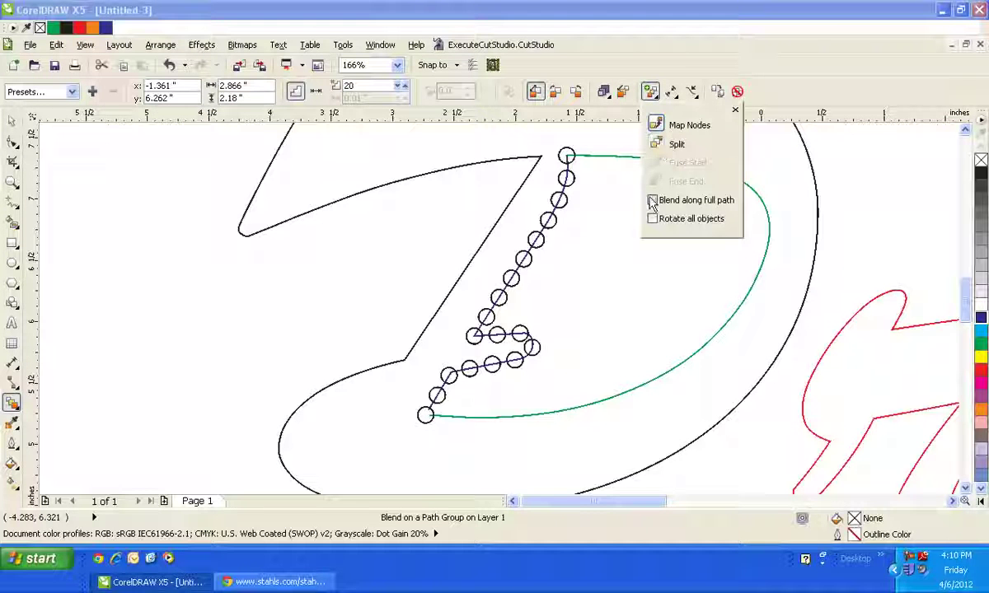
pyautogui.click(651, 201)
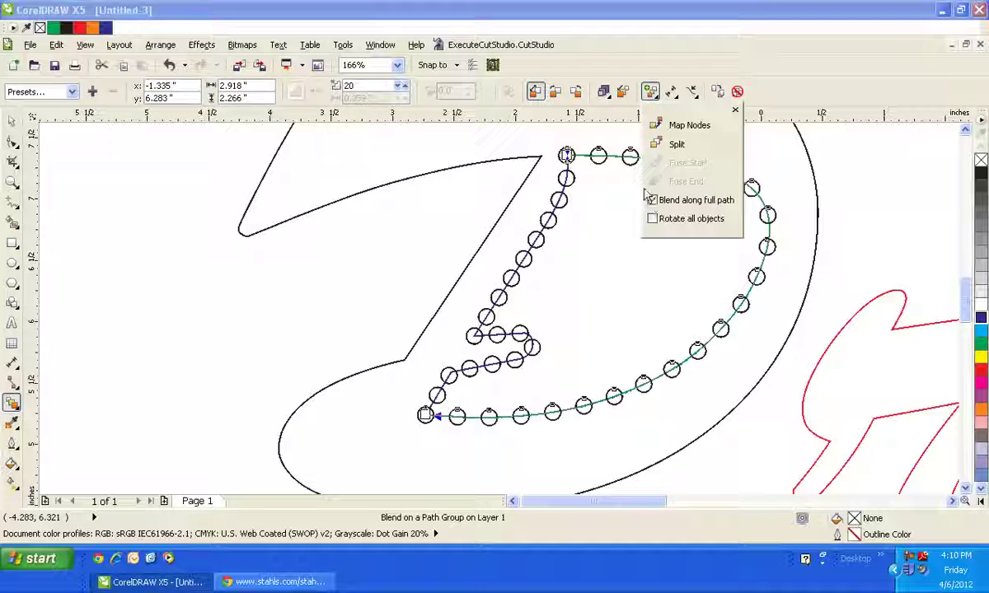
pyautogui.click(381, 84)
pyautogui.write('35')
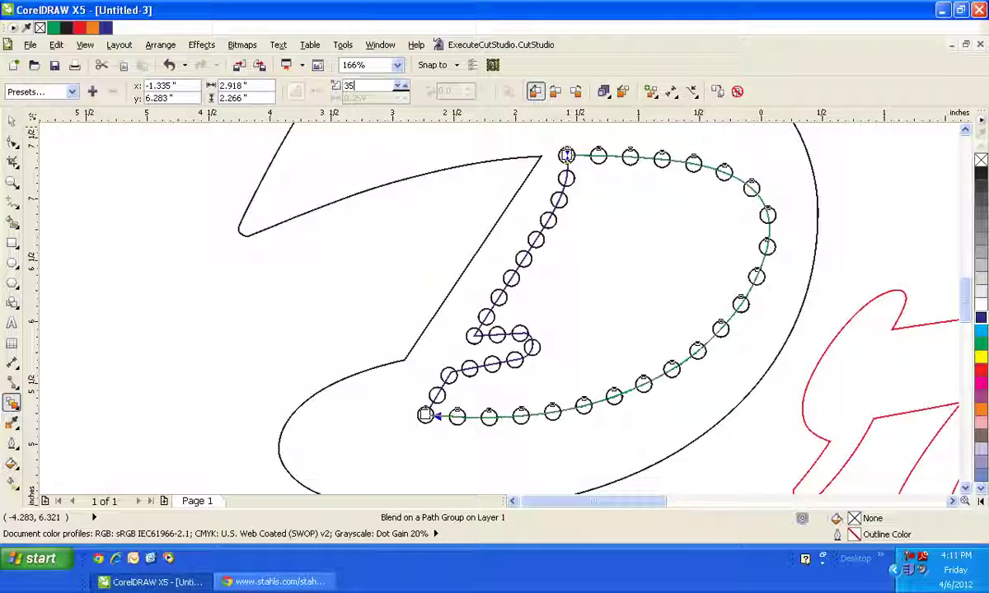
pyautogui.press('Return')
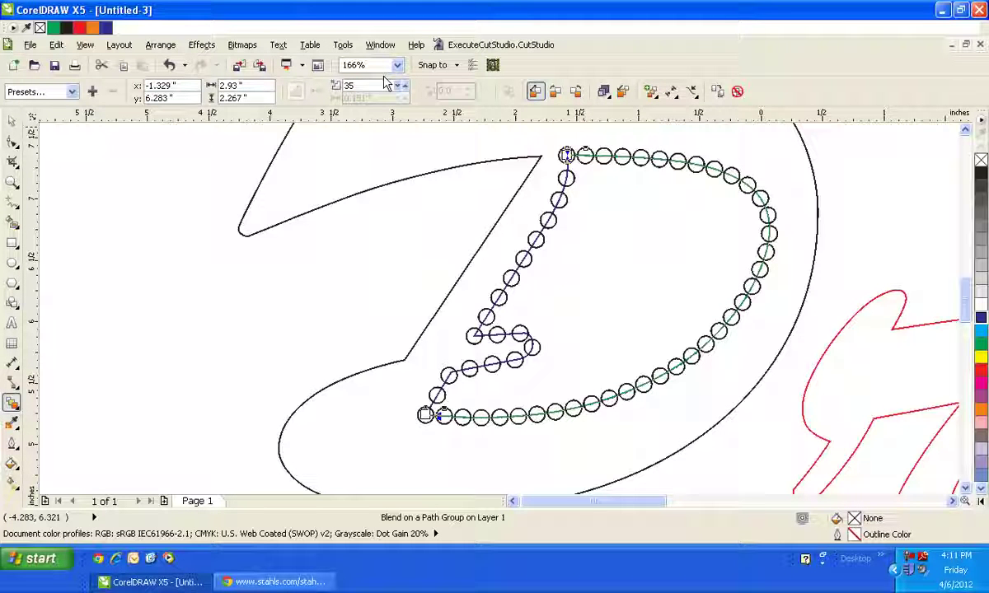
pyautogui.moveTo(360, 85); pyautogui.dragTo(334, 84)
pyautogui.write('30')
pyautogui.press('Return')
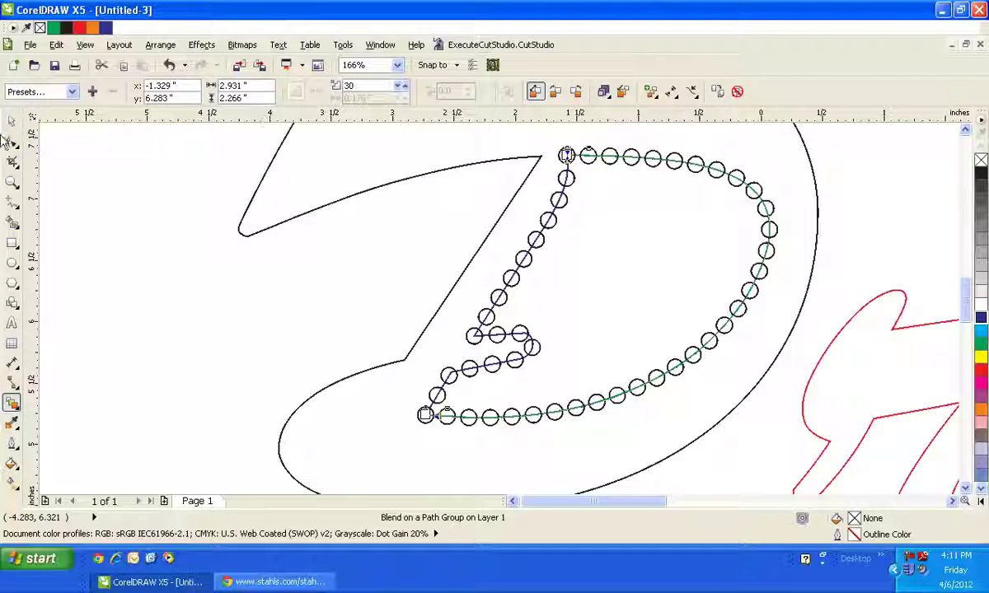
# Nudge the green-path circle blend up about 0.08 inch to separate its end circle from the blue path's circle at the P's inner upper corner
pyautogui.click(11, 181)
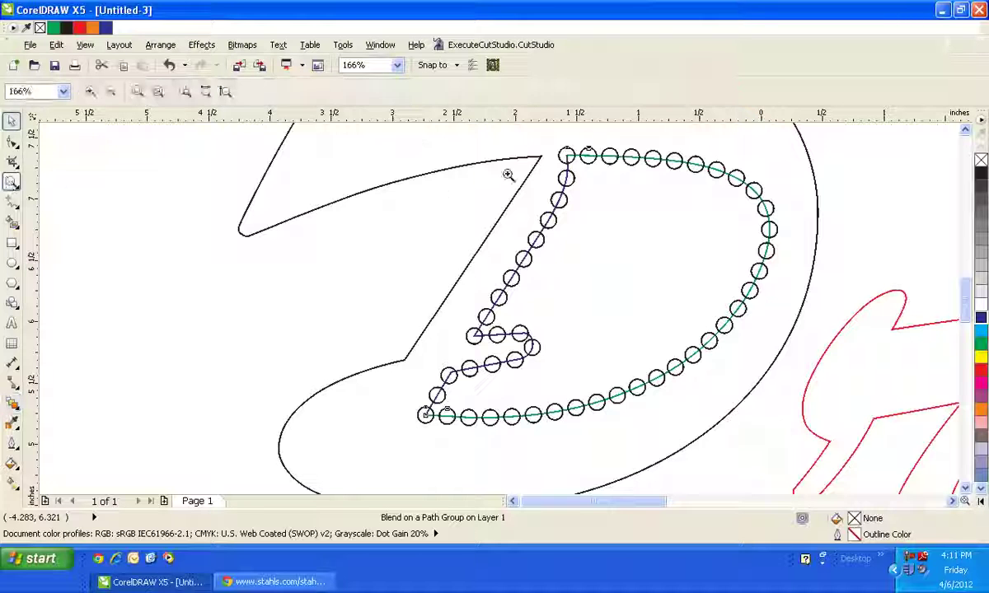
pyautogui.moveTo(549, 138); pyautogui.dragTo(585, 177)
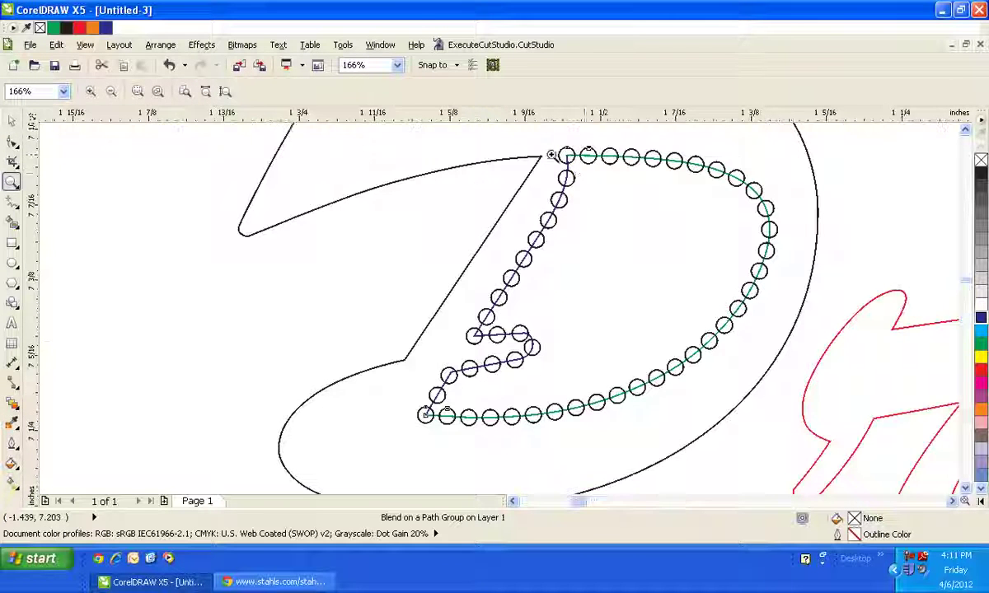
pyautogui.click(12, 121)
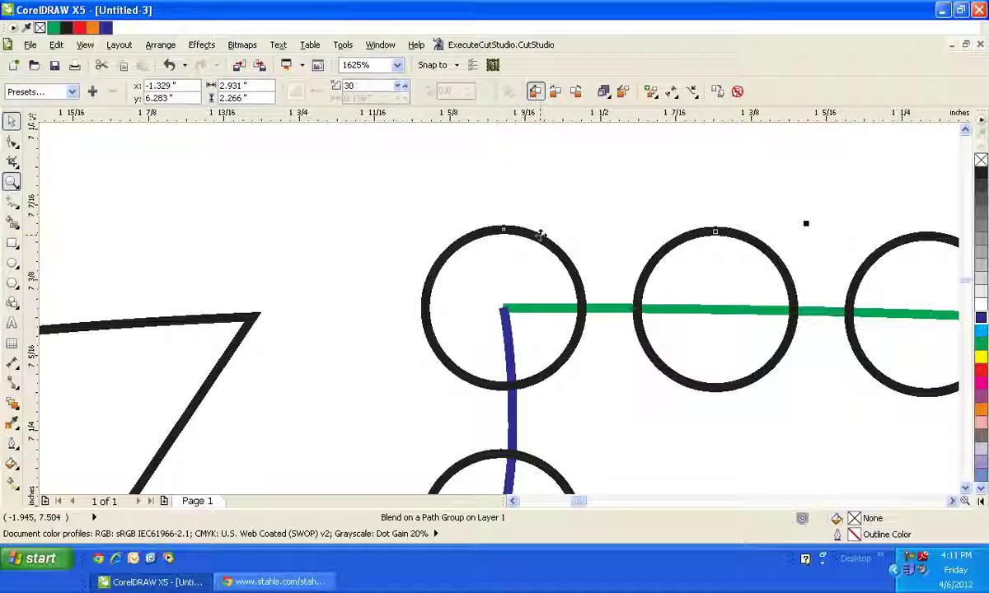
pyautogui.press('Up')
pyautogui.press('Up')
pyautogui.press('Up')
pyautogui.press('Up')
pyautogui.press('Up')
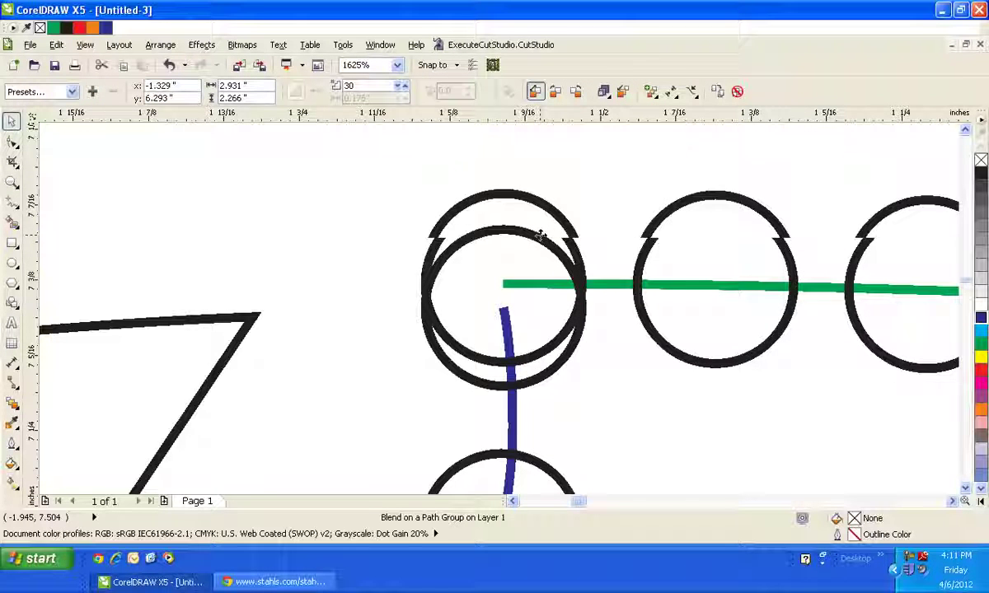
pyautogui.press('Up')
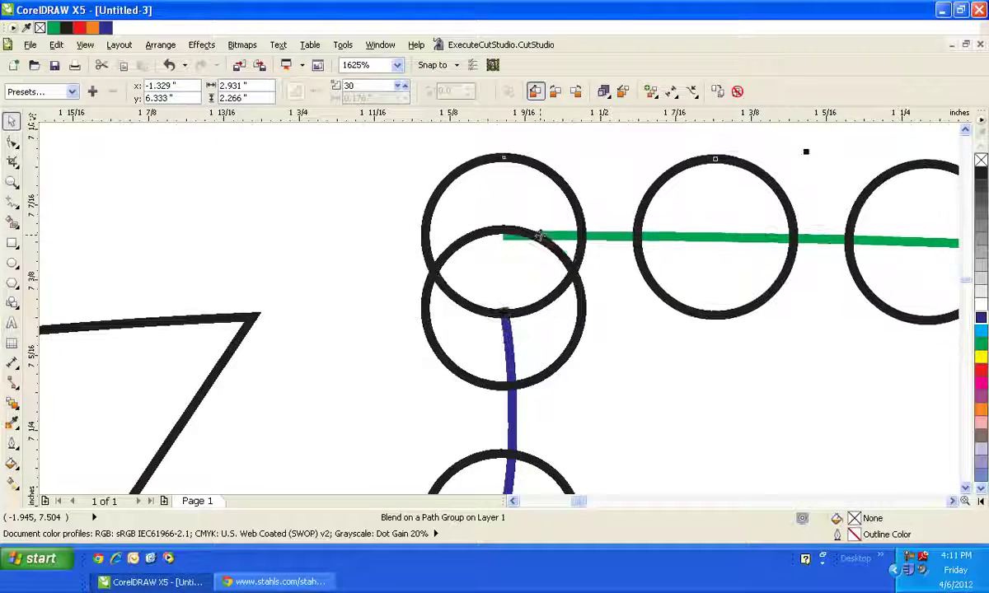
pyautogui.press('Up')
pyautogui.press('Up')
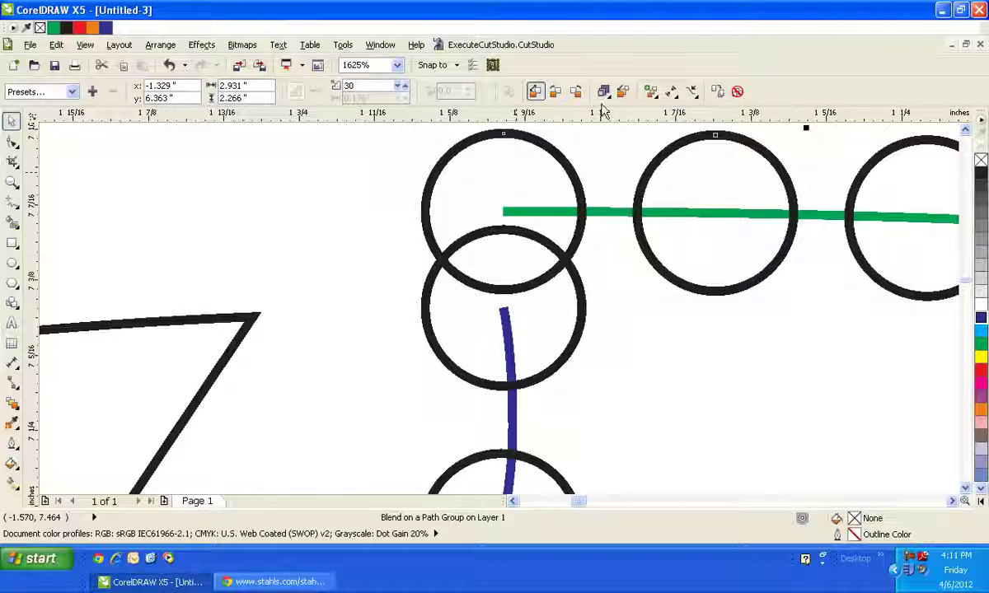
# Break the nudged circle blend apart and delete its green path curve
pyautogui.click(149, 47)
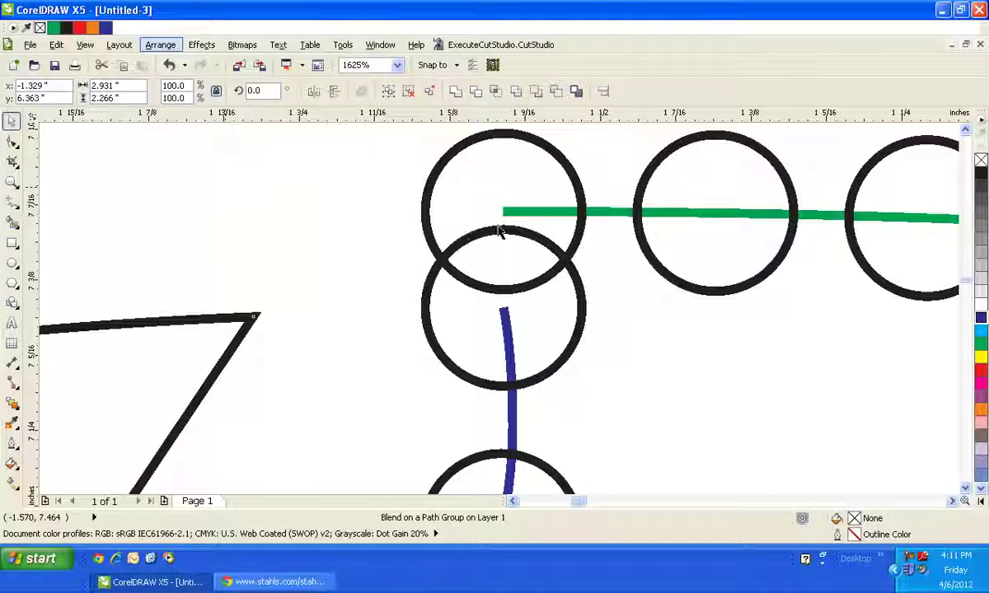
pyautogui.moveTo(596, 214); pyautogui.dragTo(597, 239)
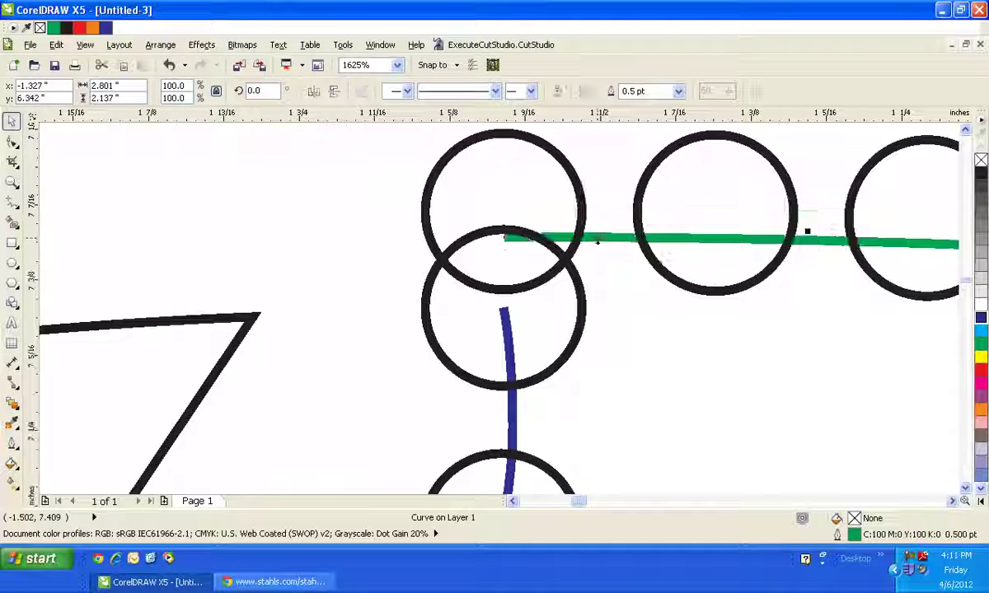
pyautogui.press('Delete')
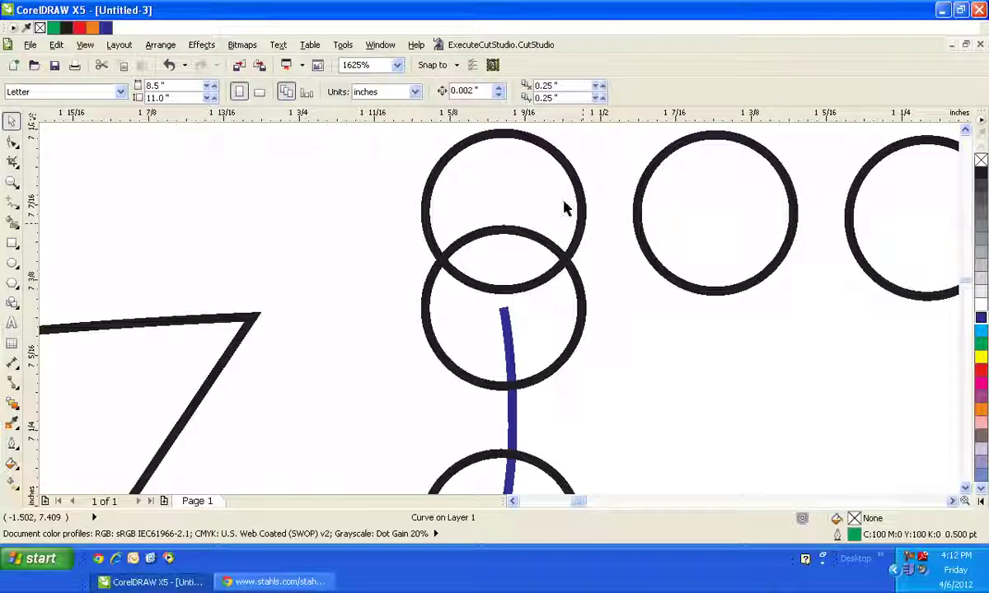
# Delete the separated end circle that overlaps the blue path's first circle at the upper corner
pyautogui.click(576, 193)
pyautogui.press('Delete')
pyautogui.click(574, 188)
pyautogui.press('Delete')
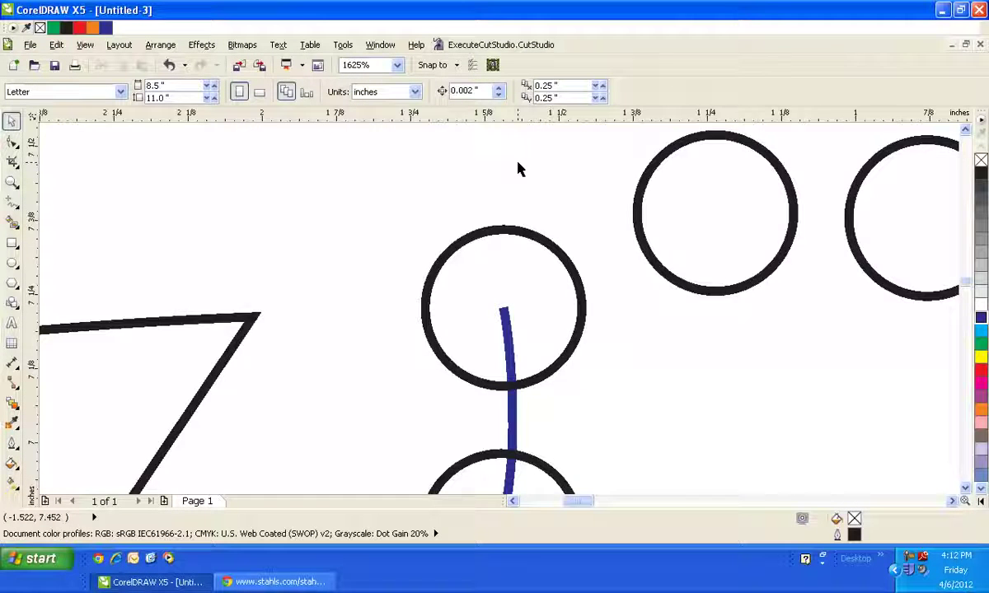
# Delete the duplicate end circle overlapping the blue path's last circle at the lower corner of the inner P
pyautogui.scroll(-2, 517, 168)
pyautogui.scroll(-4, 518, 169)
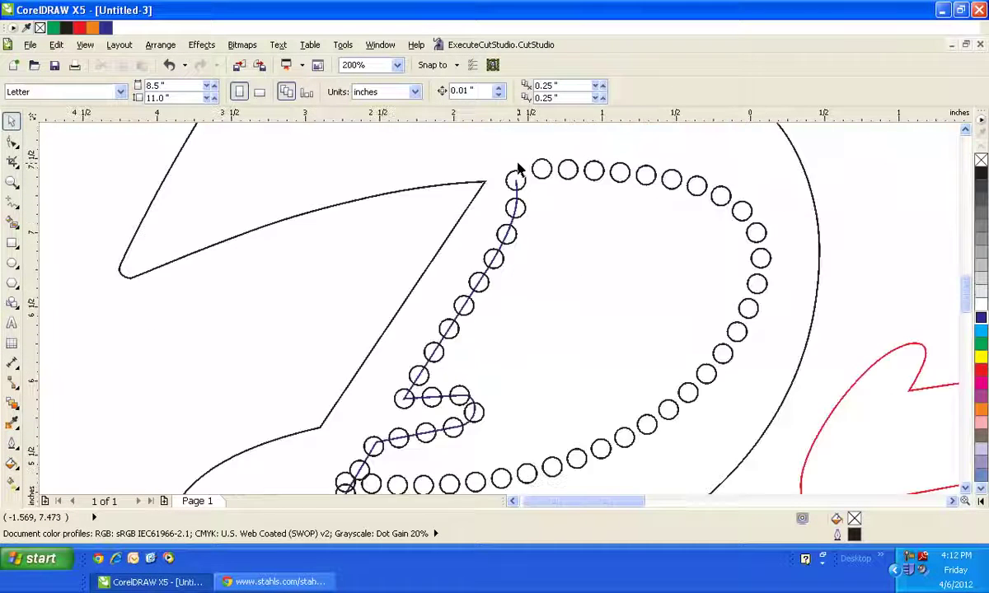
pyautogui.scroll(-2, 451, 309)
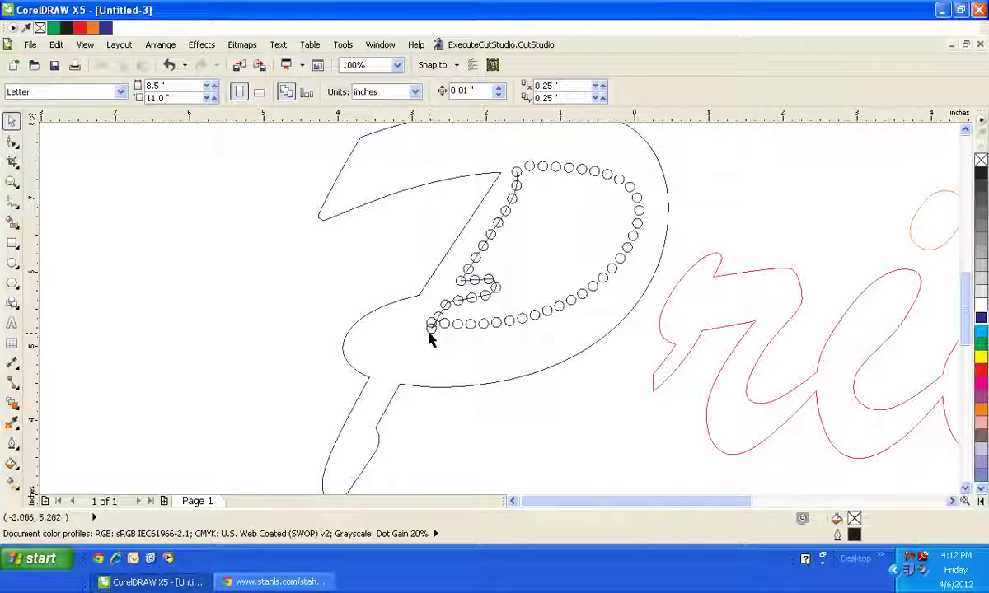
pyautogui.click(431, 332)
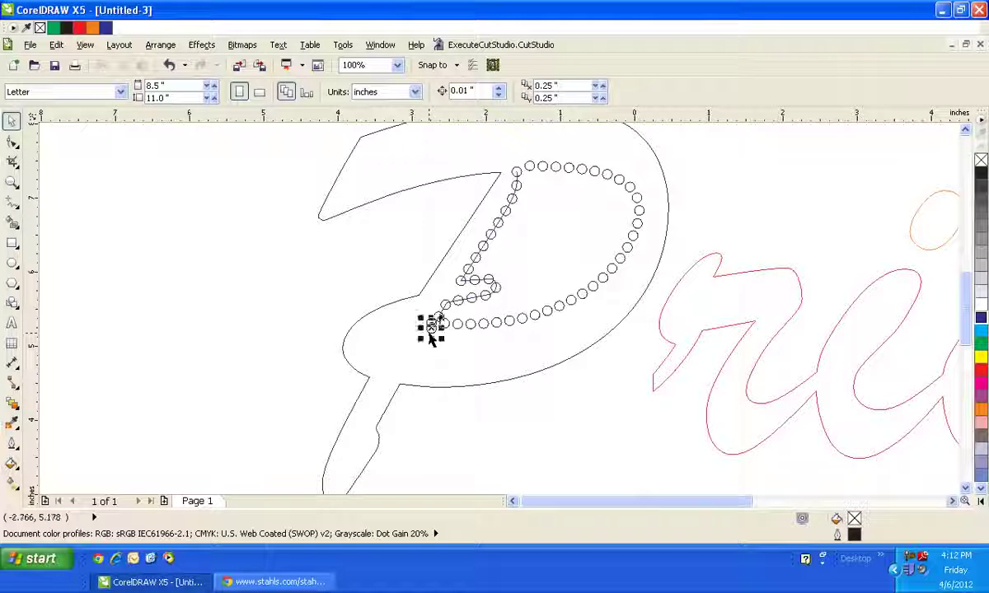
pyautogui.click(11, 181)
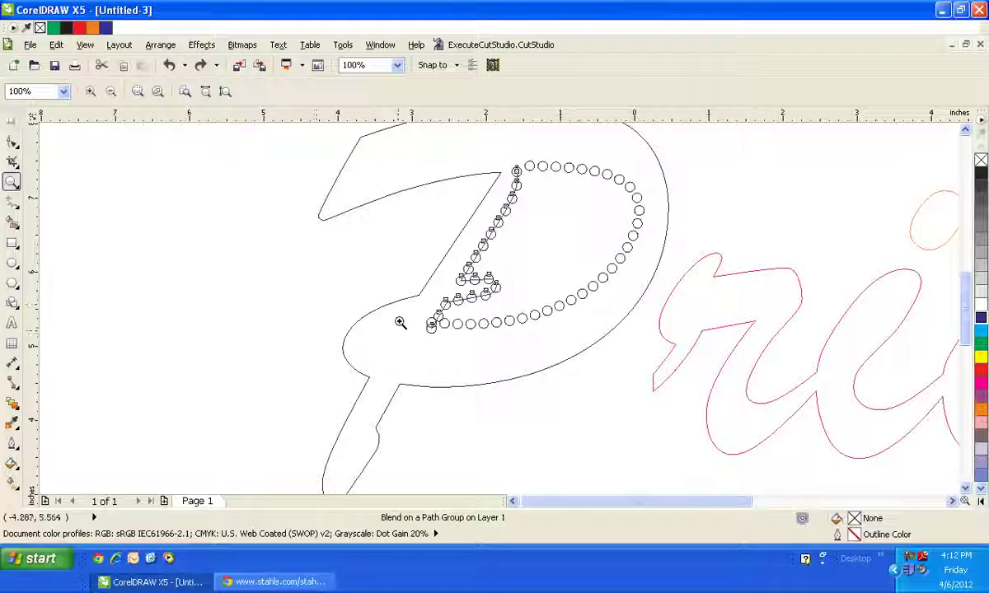
pyautogui.moveTo(403, 311); pyautogui.dragTo(474, 360)
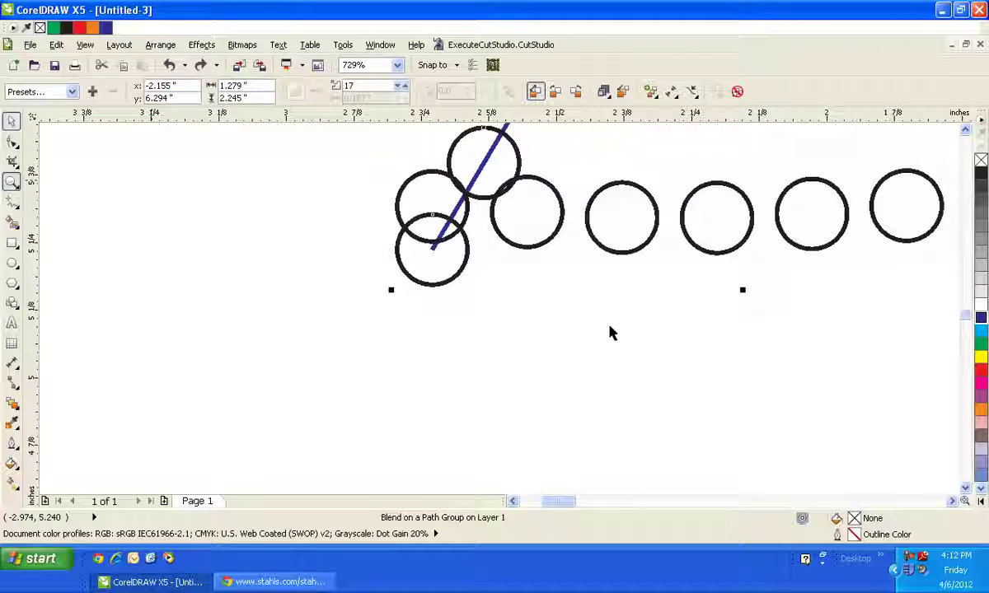
pyautogui.click(432, 288)
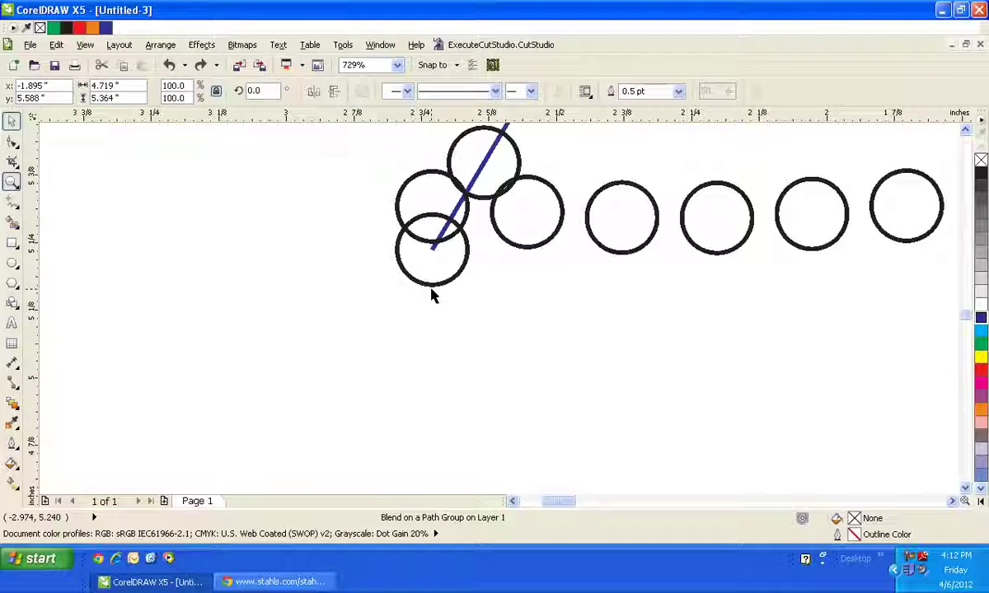
pyautogui.press('Delete')
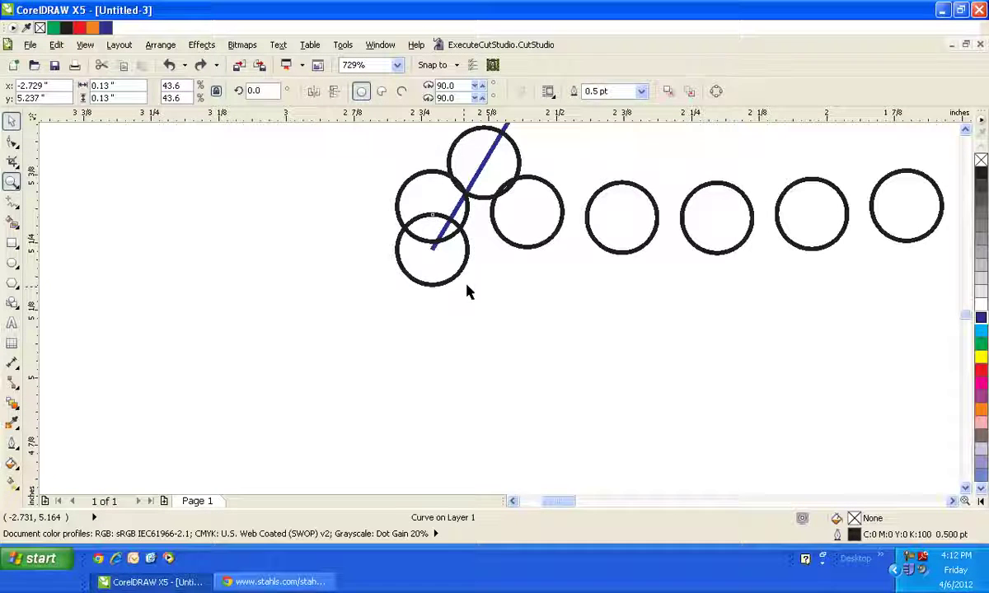
pyautogui.hotkey('ctrl', 'z')
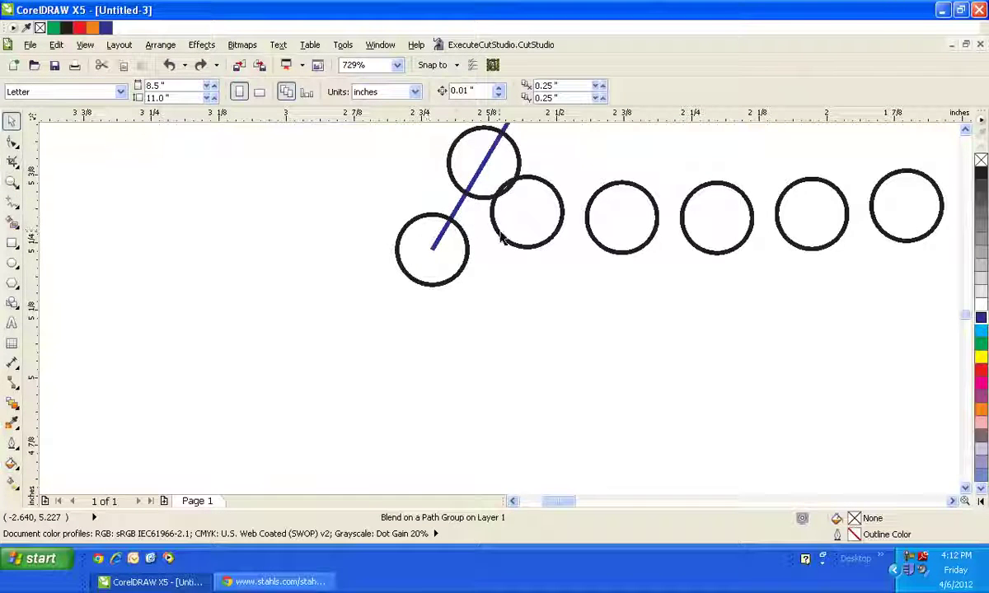
# Nudge the group of 30 circles down about 0.06 inch to line up with the blue path's end circles
pyautogui.click(500, 237)
pyautogui.click(504, 231)
pyautogui.press('Down')
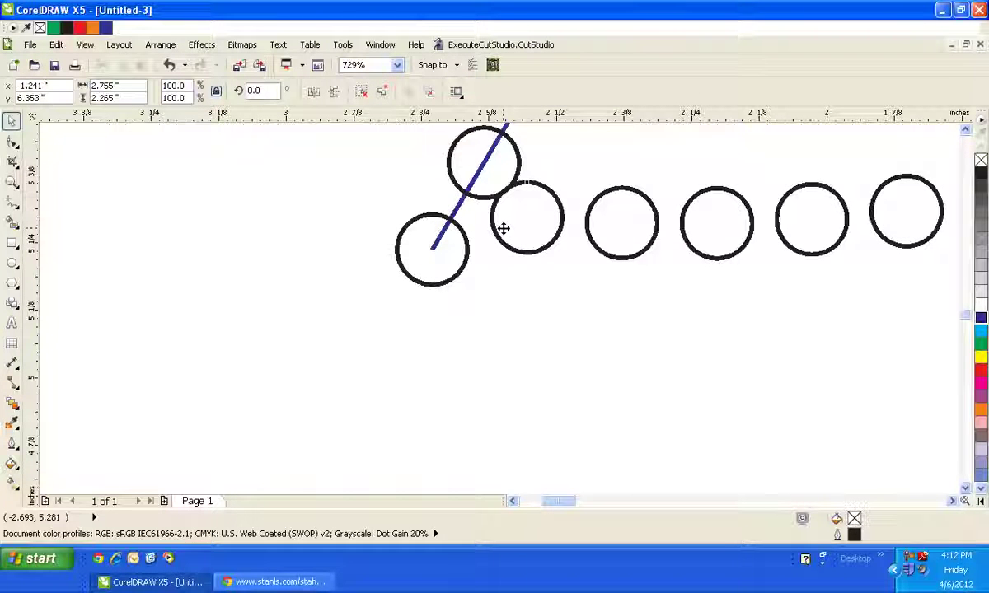
pyautogui.press('Down')
pyautogui.press('Down')
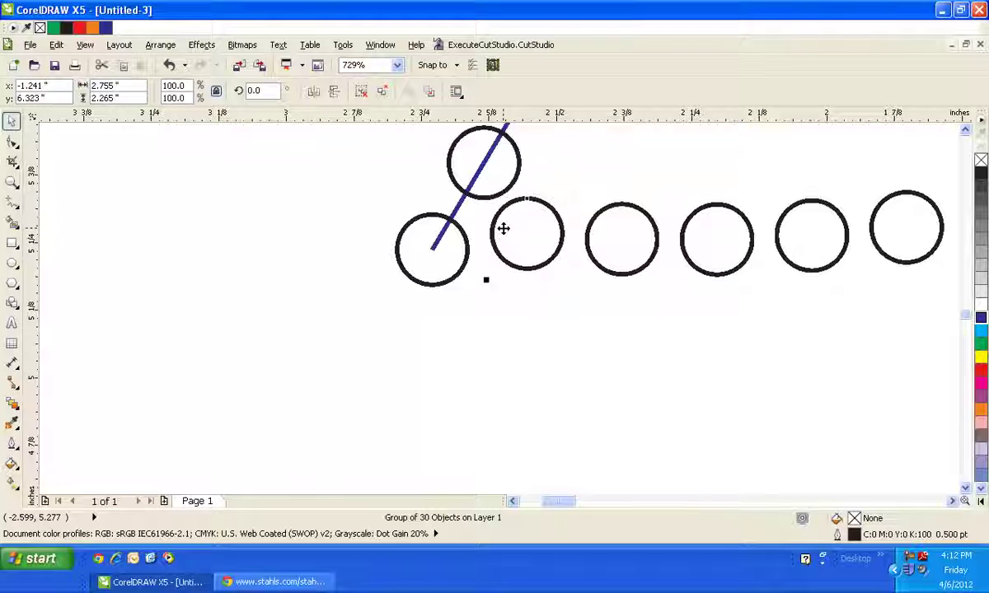
pyautogui.press('Down')
pyautogui.press('Down')
pyautogui.press('Down')
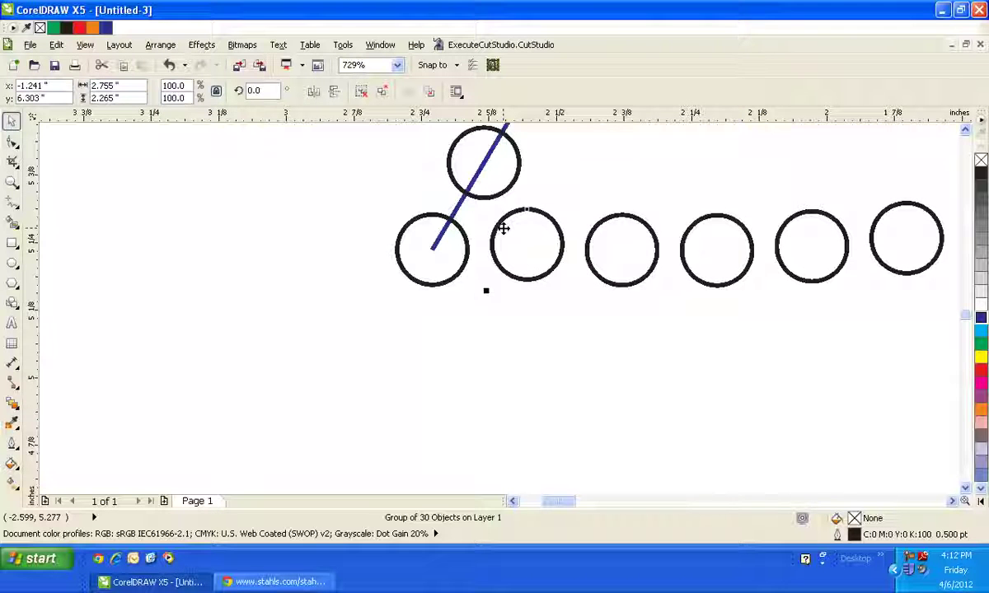
# Review the whole word Princess with the circle rows inside the P, and clear the selection
pyautogui.click(489, 216)
pyautogui.scroll(-2, 486, 216)
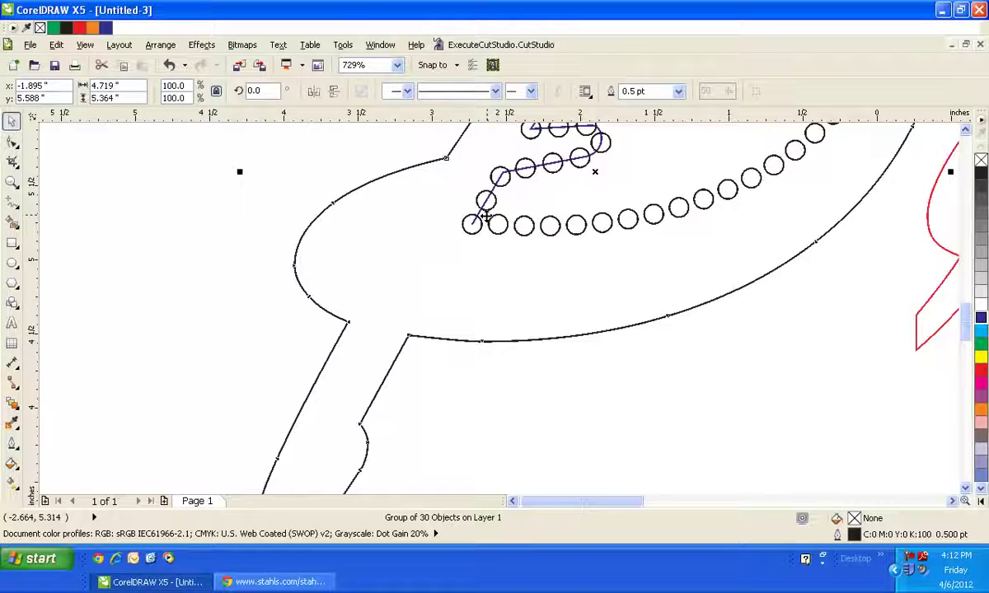
pyautogui.scroll(-4, 486, 217)
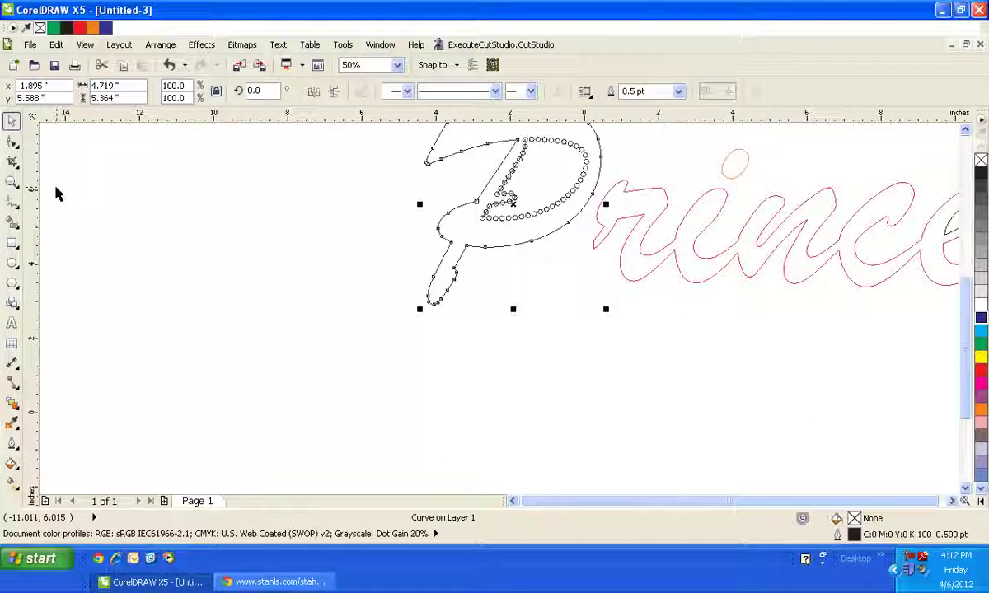
pyautogui.click(13, 183)
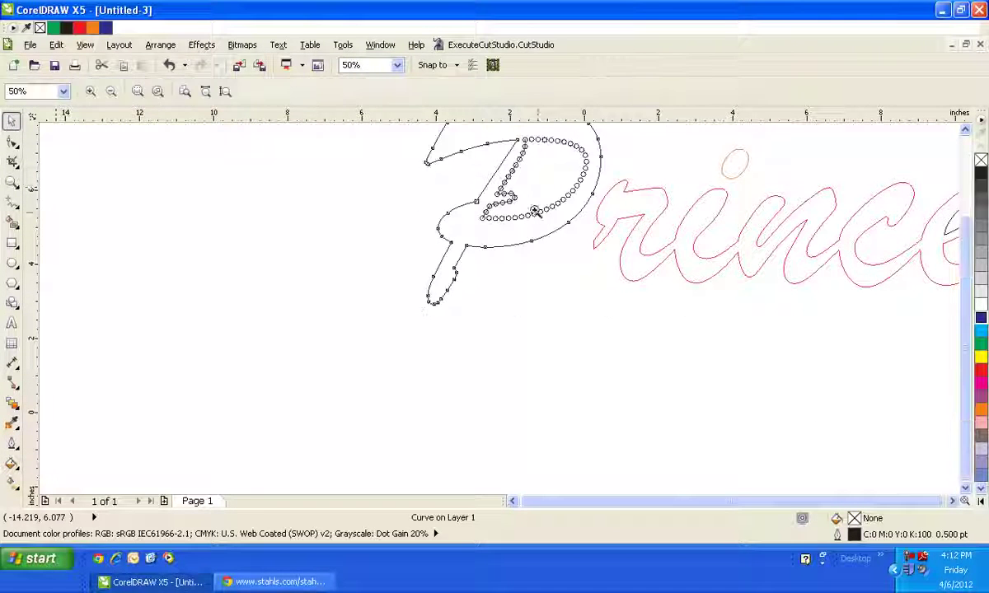
pyautogui.scroll(-1, 537, 213)
pyautogui.moveTo(464, 160); pyautogui.dragTo(878, 293)
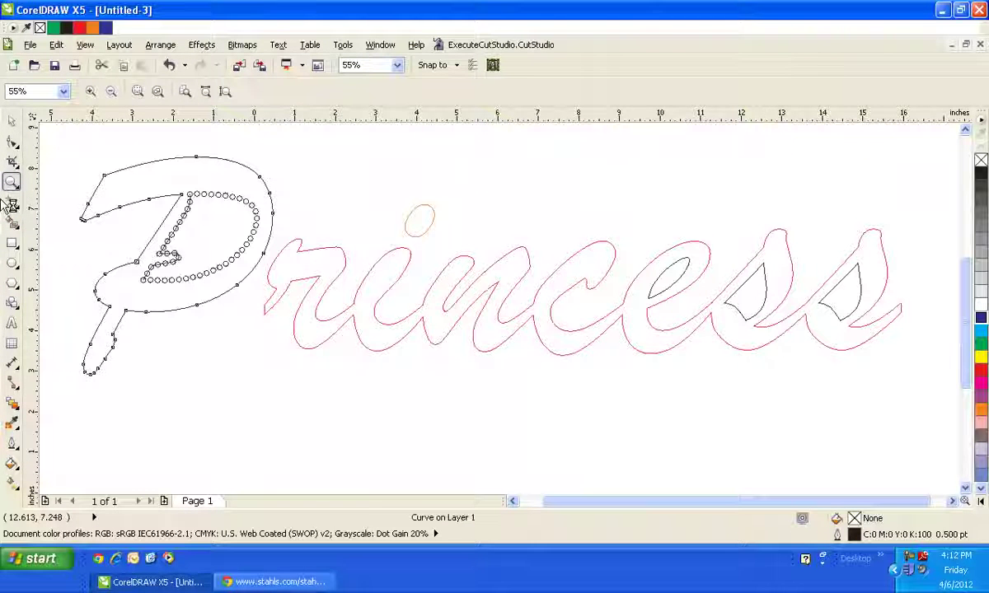
pyautogui.click(12, 121)
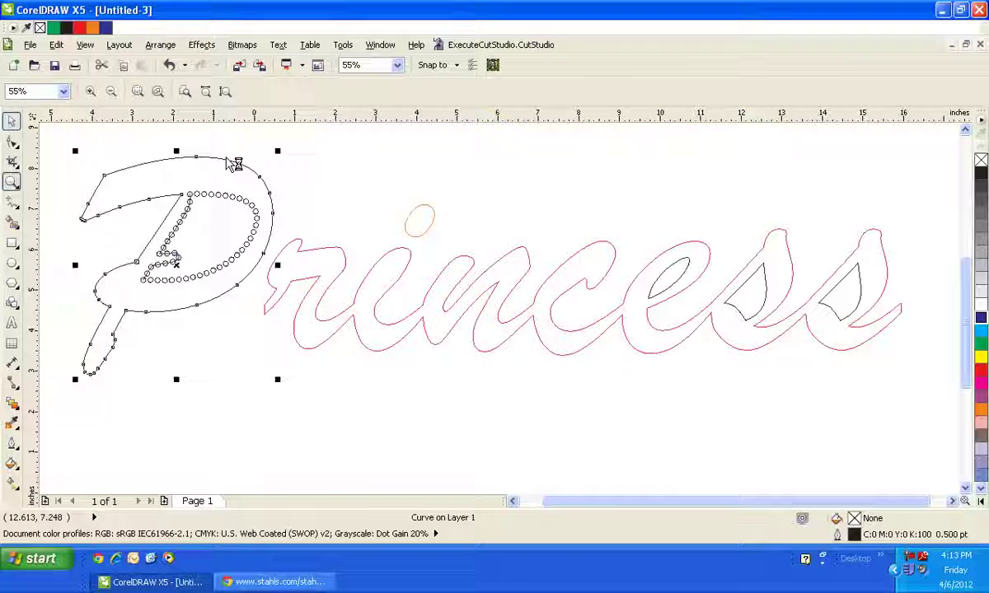
pyautogui.click(404, 173)
# Break the red rincess outline at the upper corner of the r's blunt lower-left tail
pyautogui.click(342, 272)
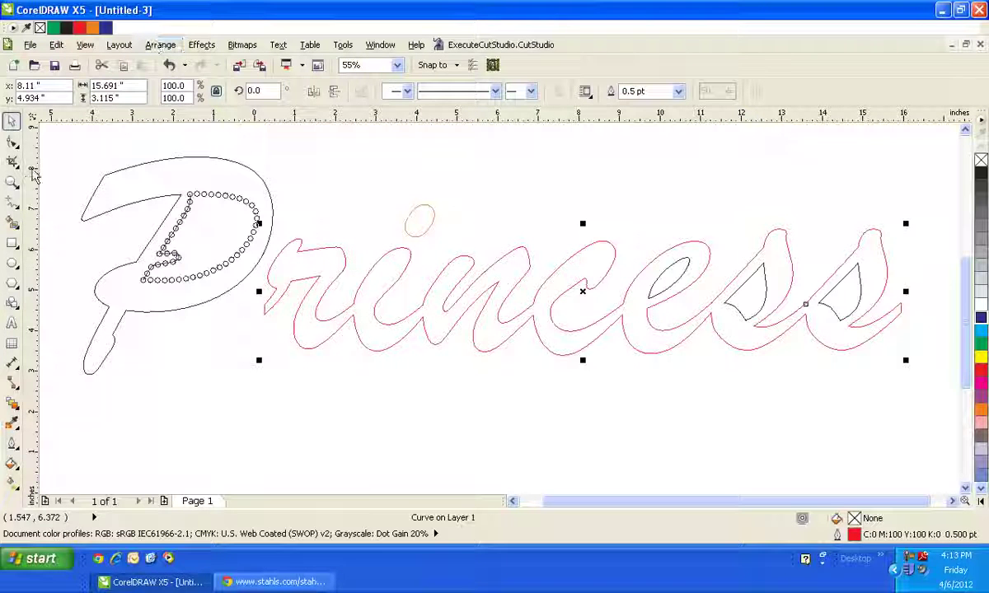
pyautogui.click(13, 142)
pyautogui.click(324, 263)
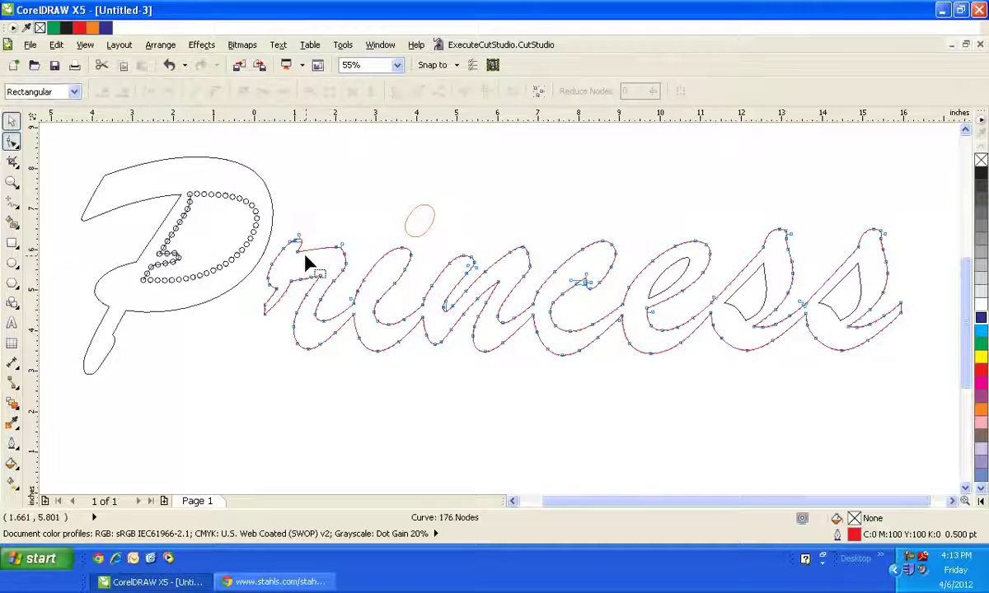
pyautogui.click(12, 182)
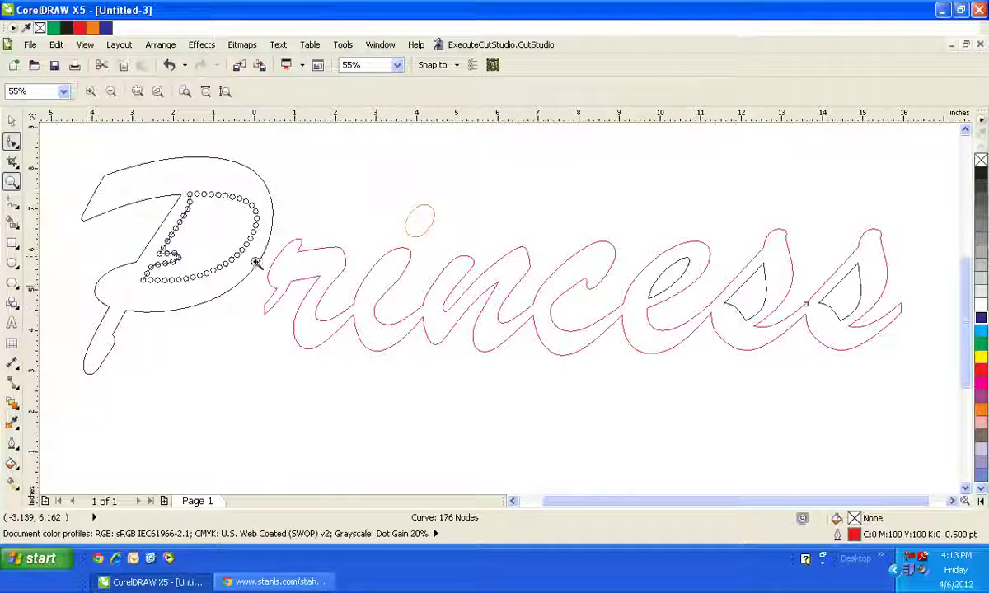
pyautogui.moveTo(250, 256); pyautogui.dragTo(353, 336)
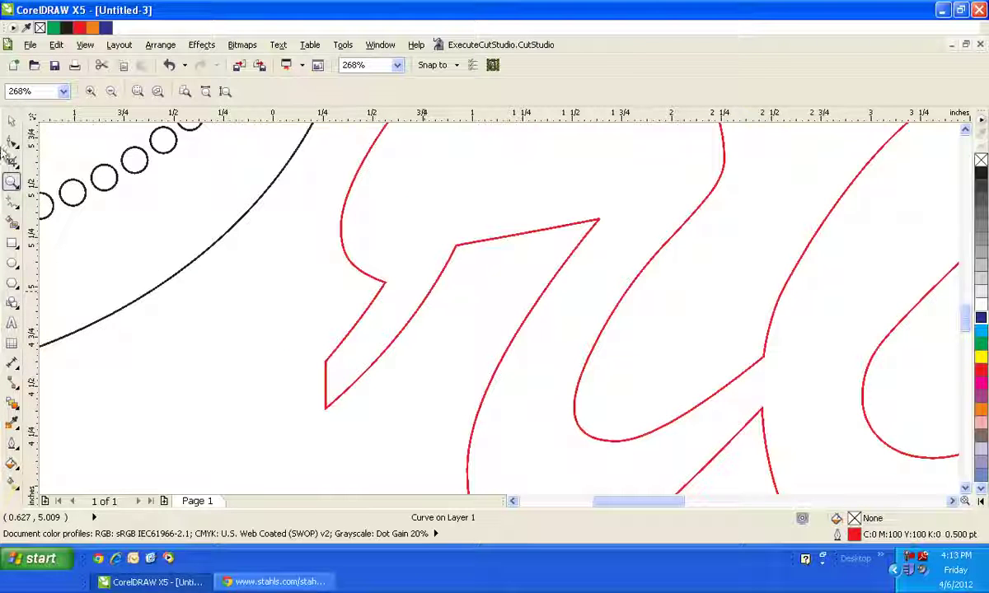
pyautogui.click(12, 142)
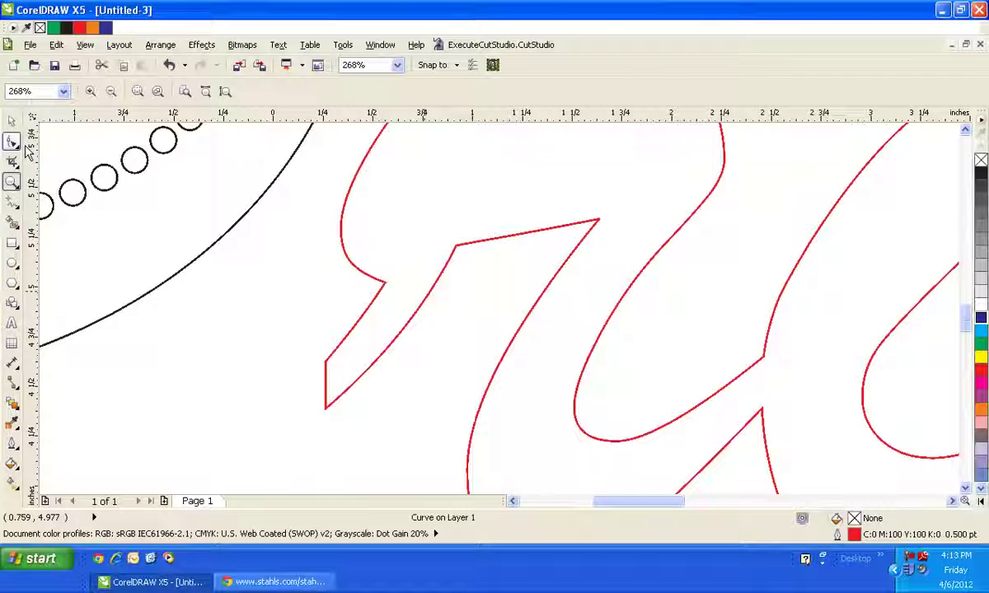
pyautogui.click(326, 361)
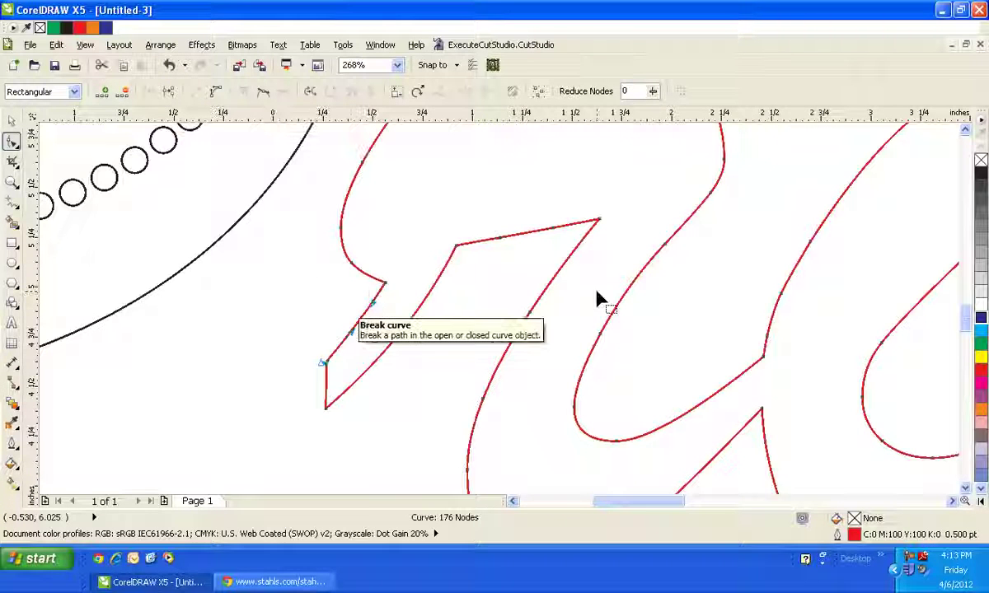
# Break the red outline at the upper corner of the final s's blunt tail end
pyautogui.scroll(-2, 633, 296)
pyautogui.scroll(-3, 633, 296)
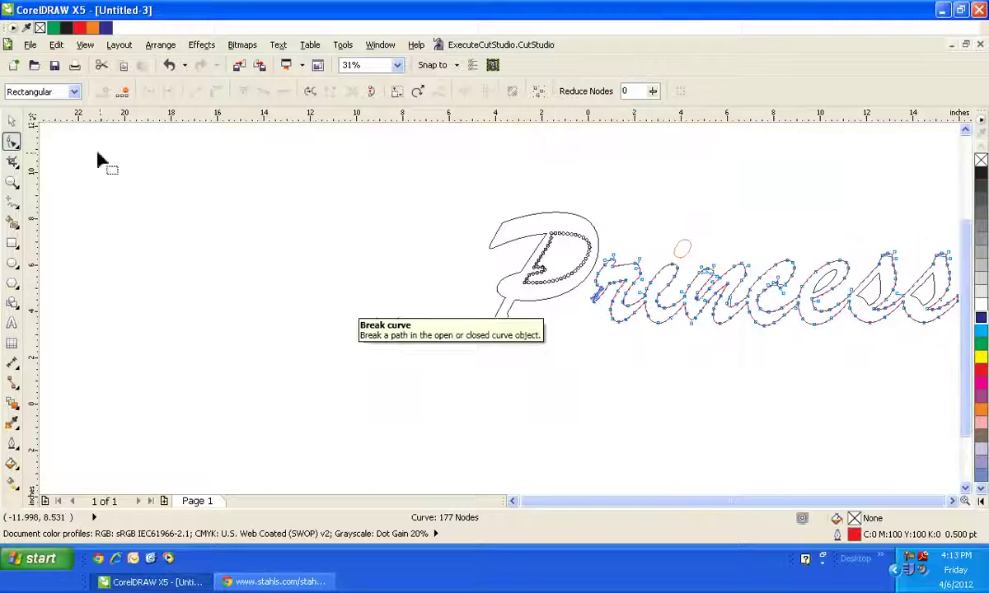
pyautogui.click(16, 182)
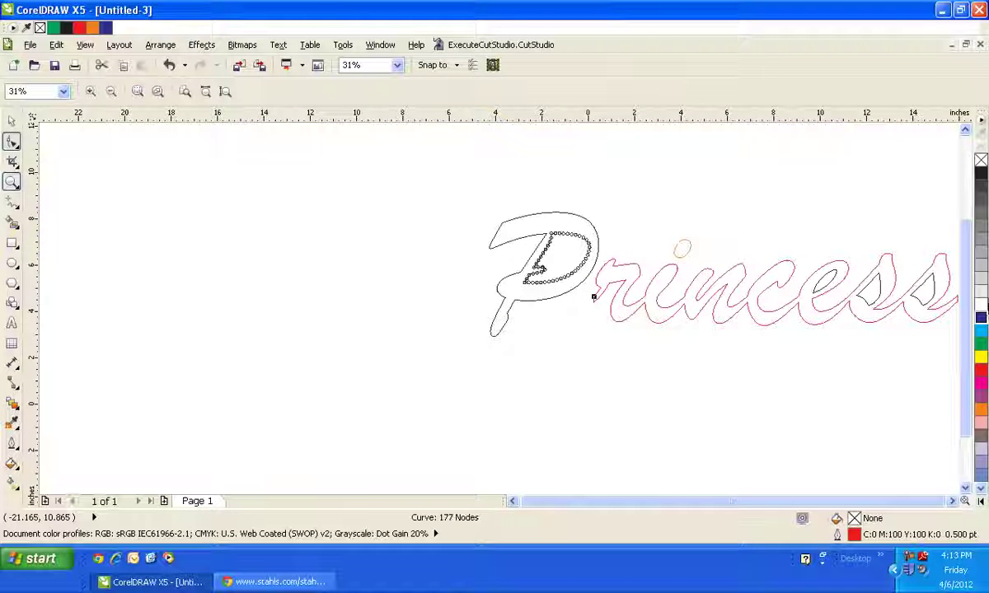
pyautogui.press('F3')
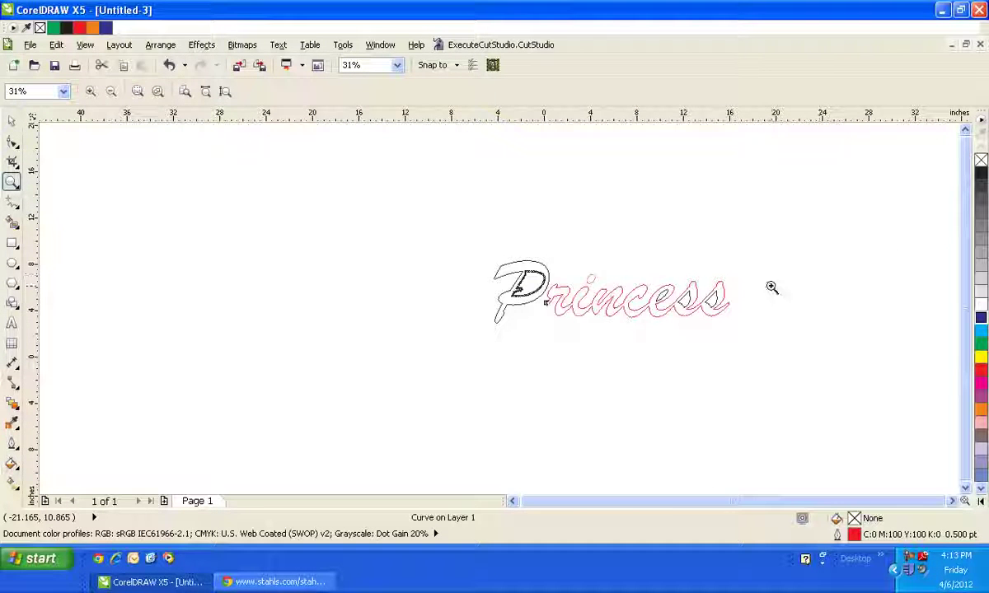
pyautogui.moveTo(723, 295); pyautogui.dragTo(737, 311)
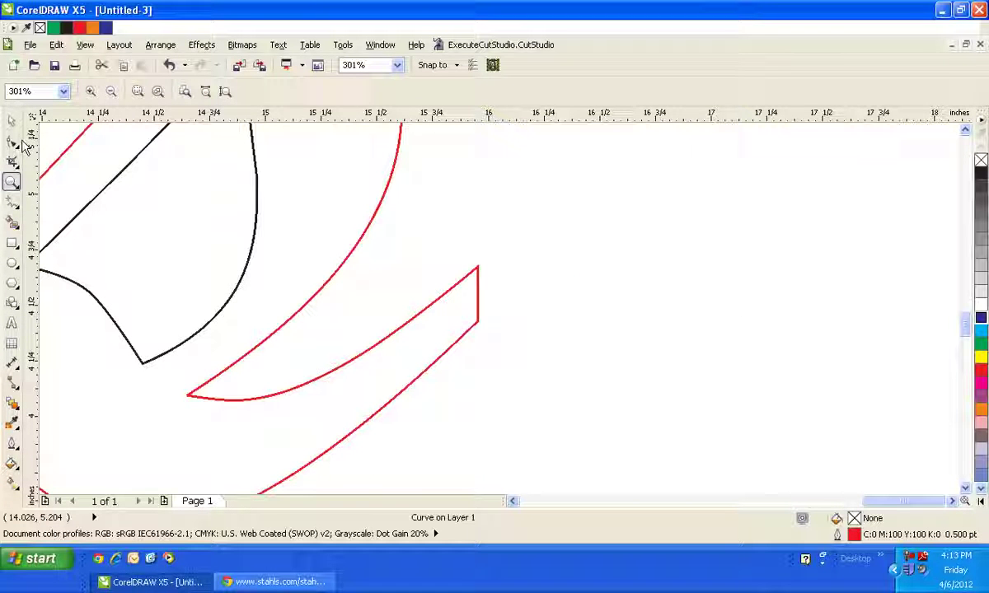
pyautogui.click(476, 269)
pyautogui.click(477, 268)
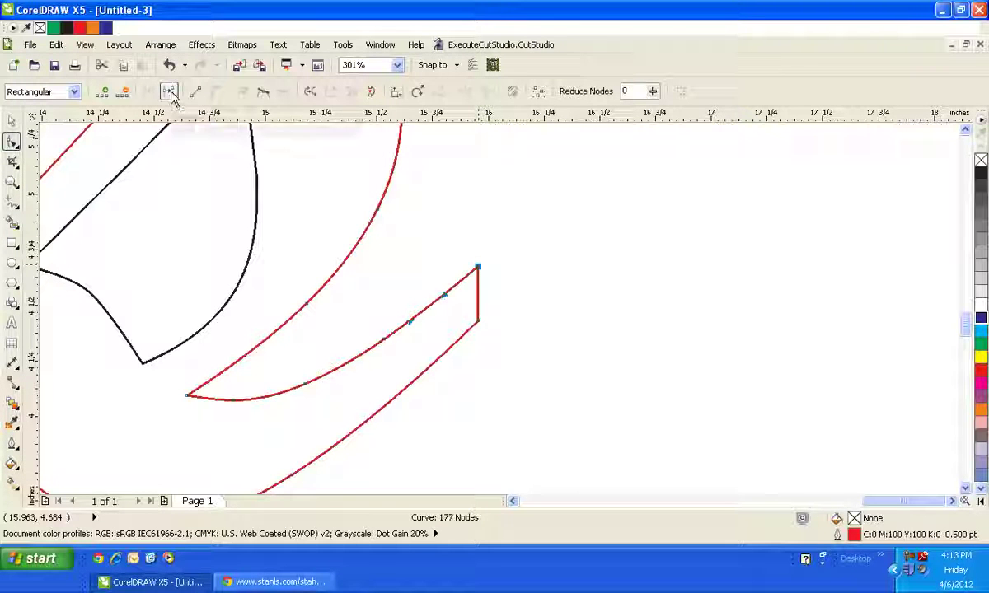
pyautogui.click(169, 93)
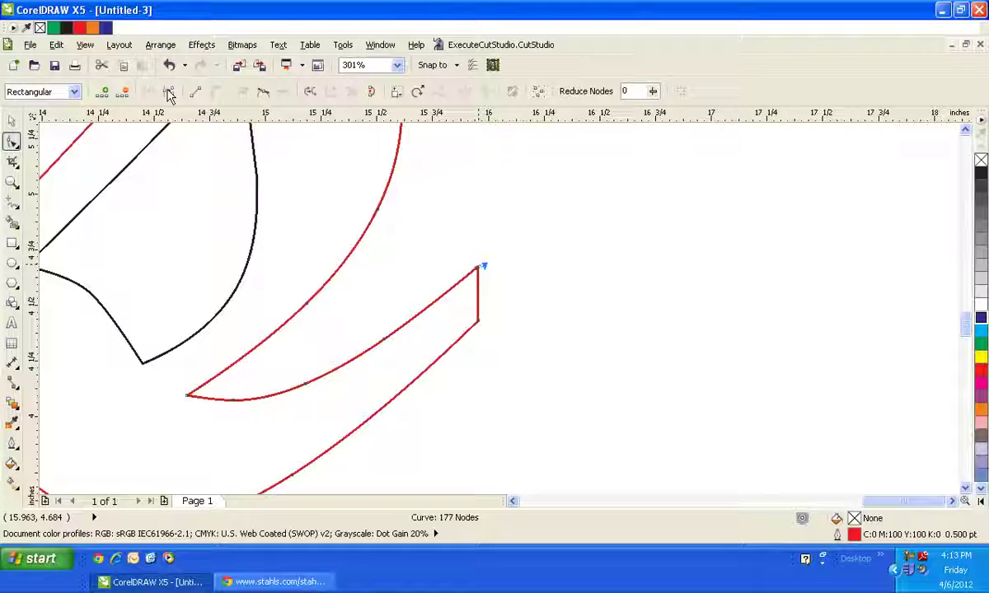
# Break the red outline apart into separate curves, color the upper curve's outline cyan, and clear the selection
pyautogui.click(12, 120)
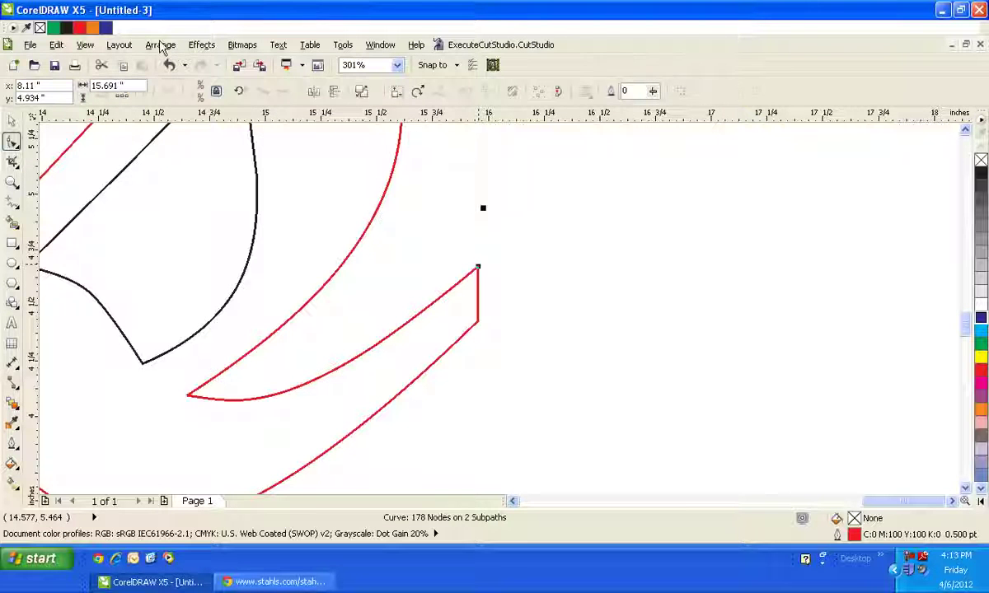
pyautogui.click(161, 46)
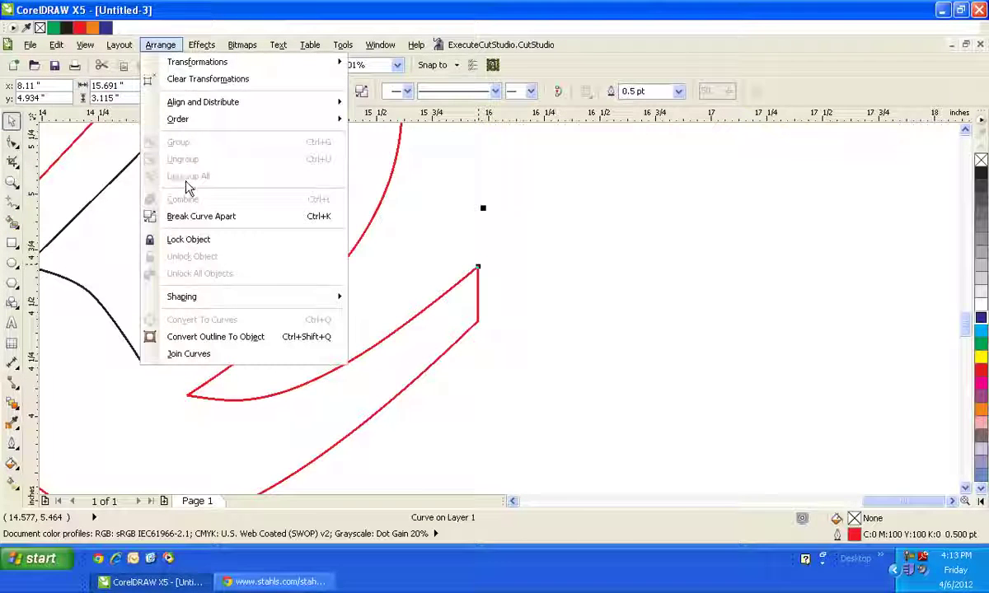
pyautogui.click(181, 218)
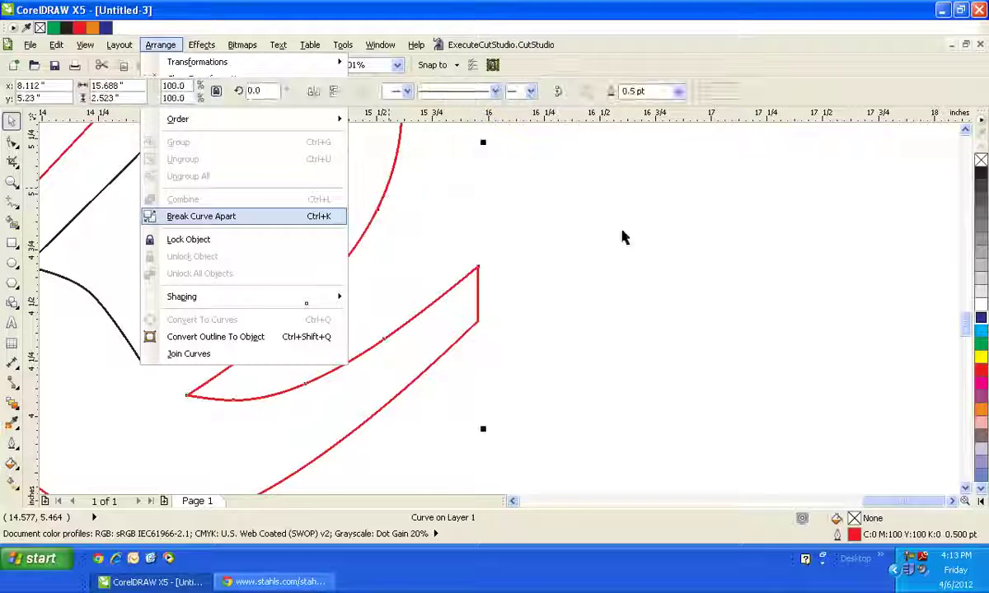
pyautogui.rightClick(980, 330)
pyautogui.scroll(-5, 735, 329)
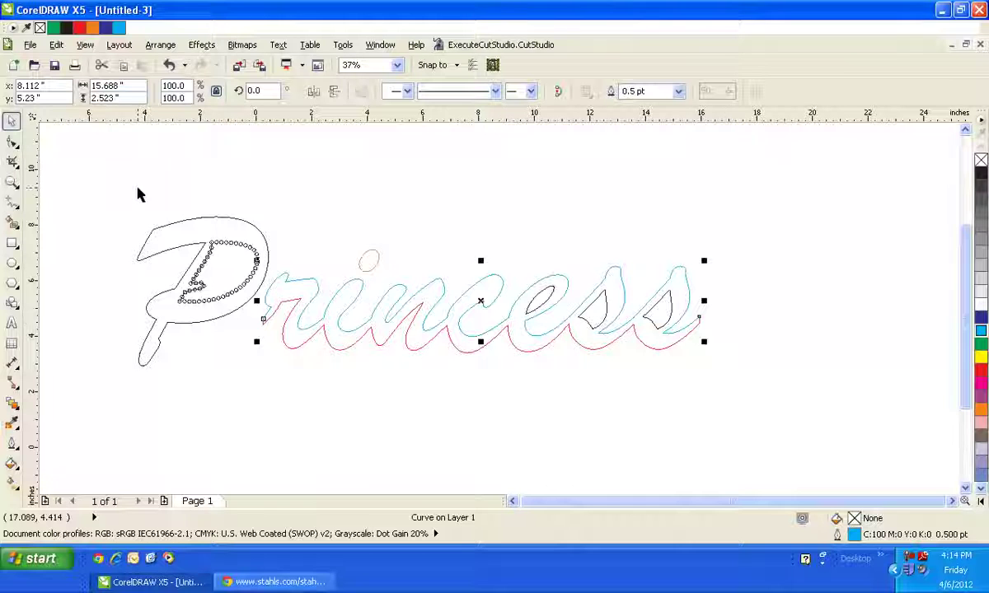
pyautogui.click(11, 182)
pyautogui.moveTo(222, 221); pyautogui.dragTo(706, 341)
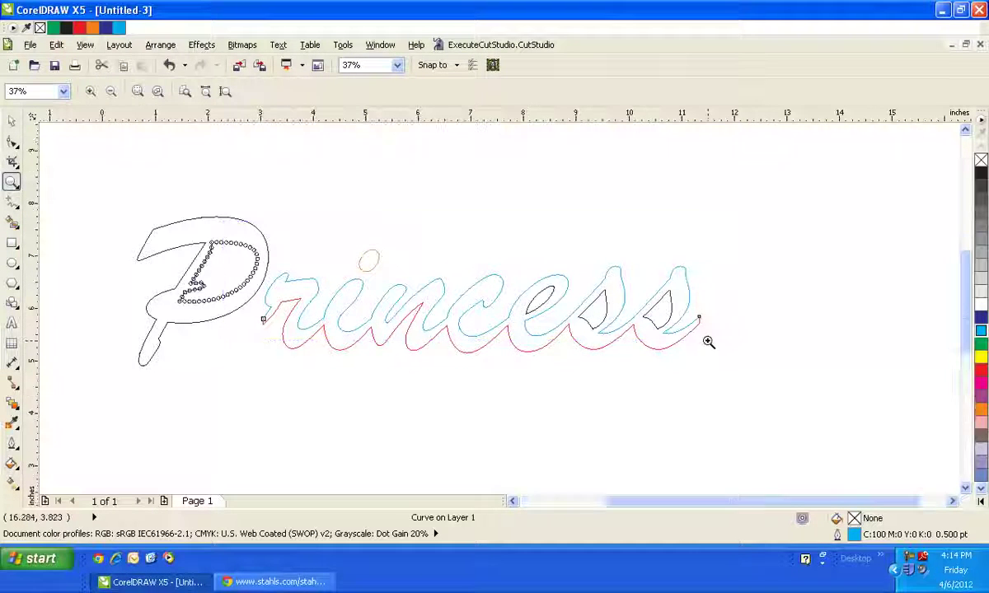
pyautogui.click(11, 122)
pyautogui.click(121, 406)
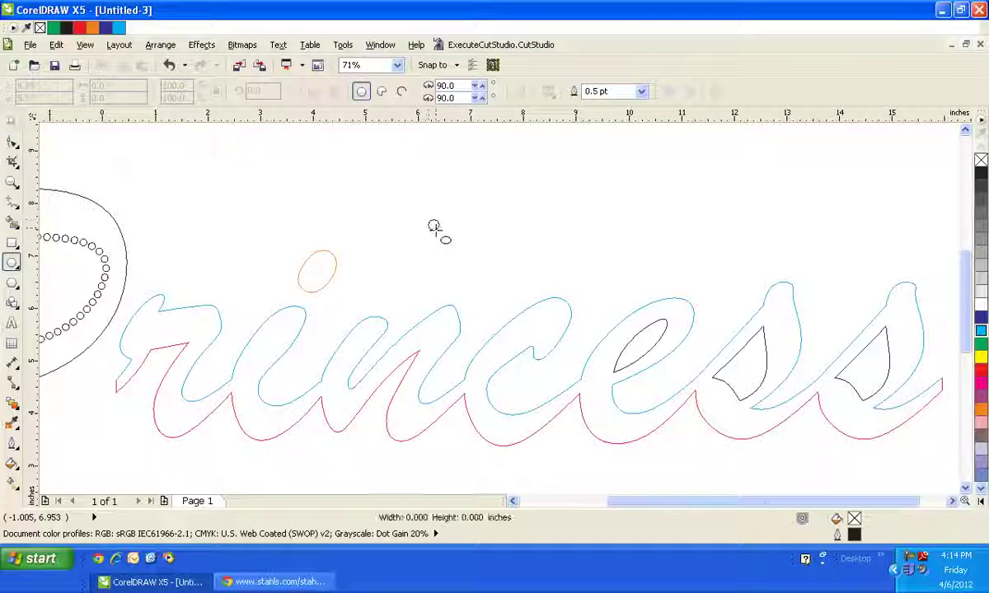
pyautogui.moveTo(433, 228); pyautogui.dragTo(201, 216)
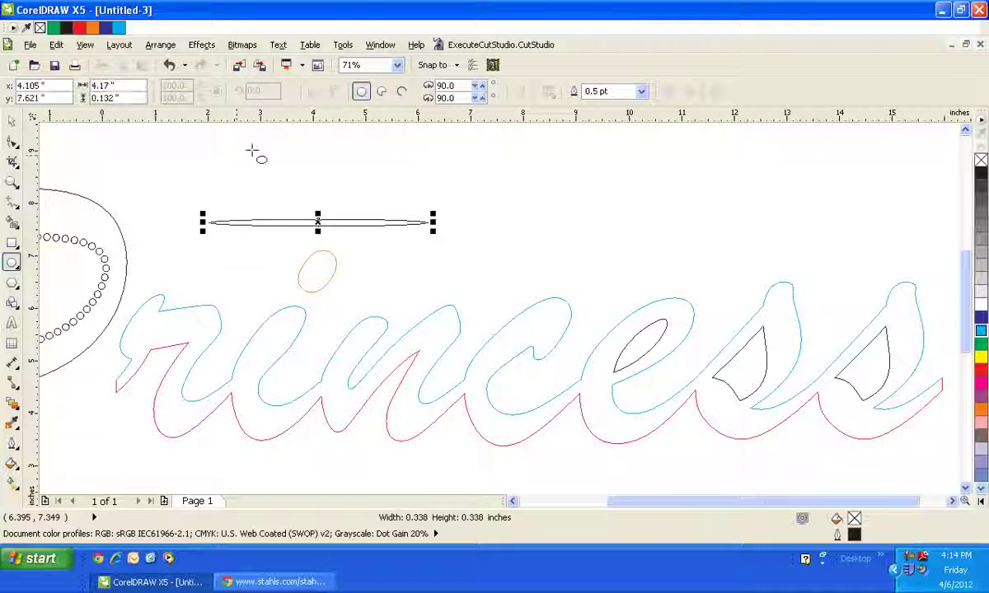
pyautogui.press('Delete')
pyautogui.moveTo(466, 202); pyautogui.dragTo(476, 228)
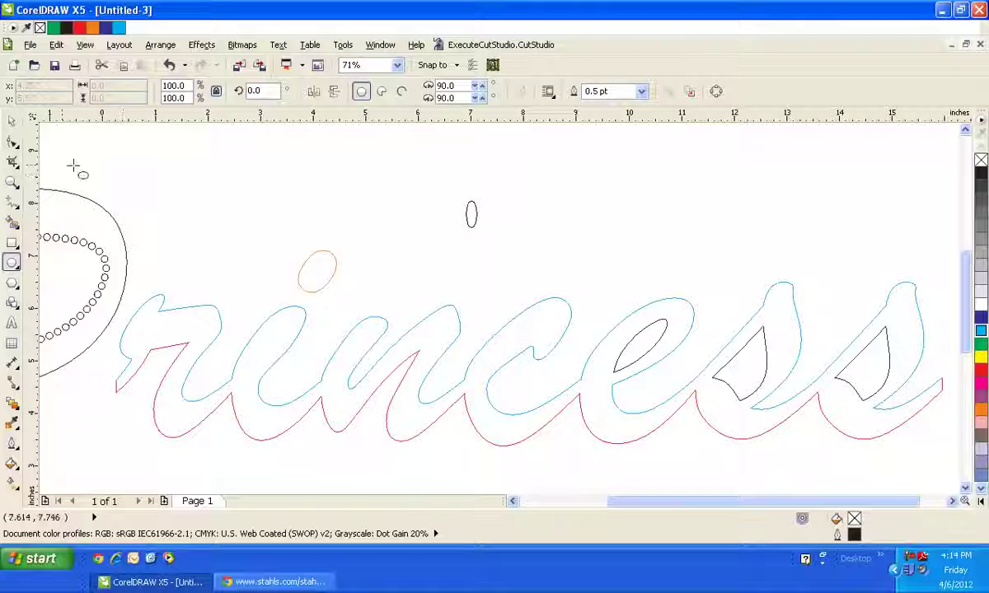
pyautogui.press('Delete')
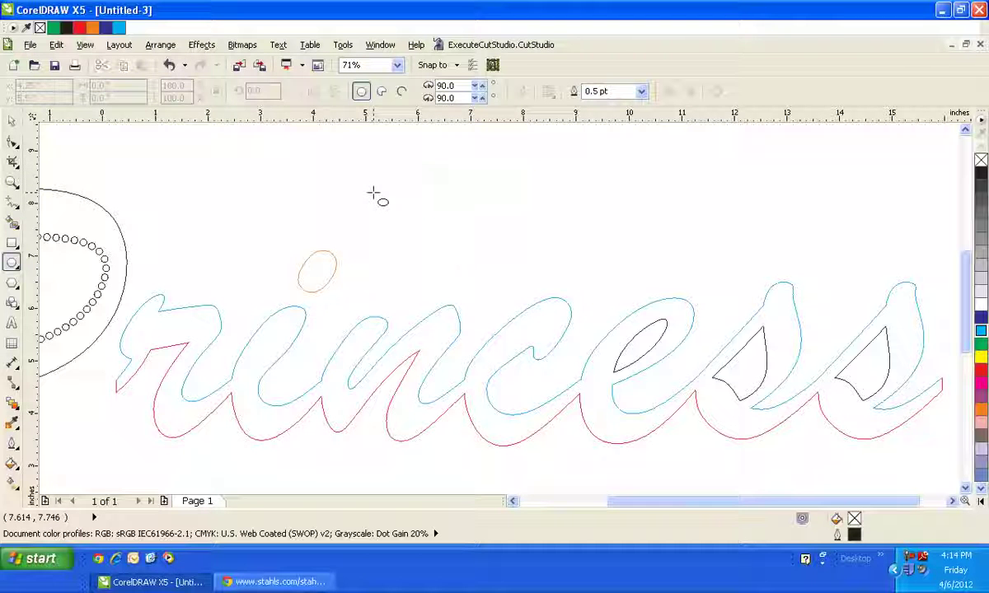
# Draw a circle about 0.65 inch across above the word and resize it proportionally to 3.3 mm
pyautogui.moveTo(367, 186); pyautogui.dragTo(412, 230)
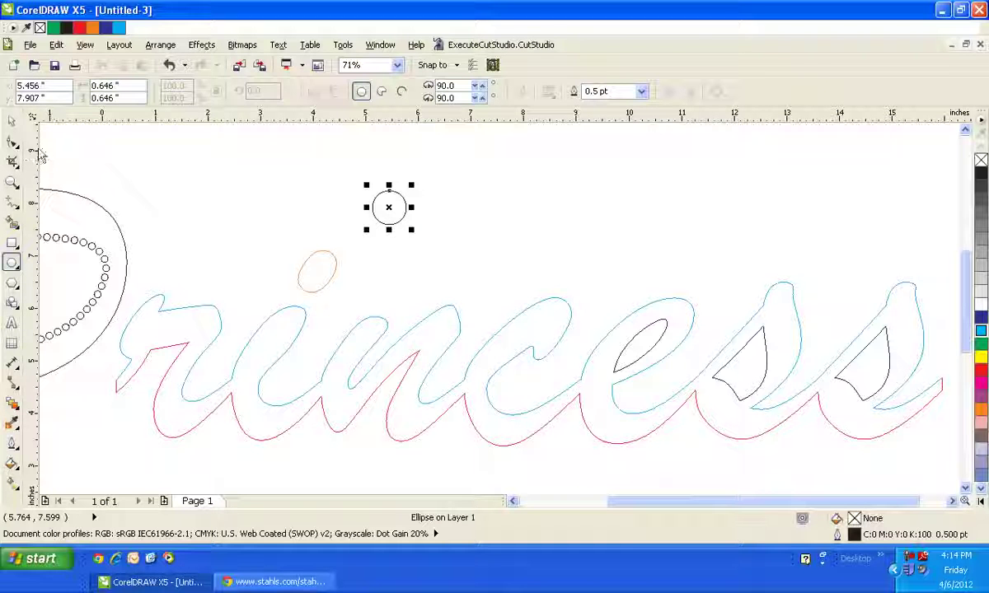
pyautogui.click(13, 122)
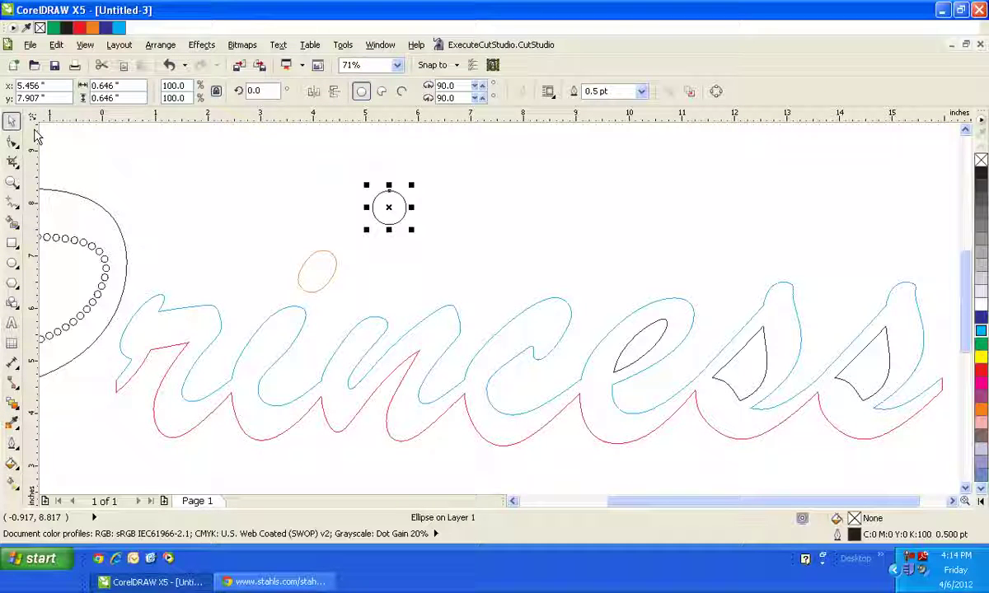
pyautogui.moveTo(107, 98); pyautogui.dragTo(91, 115)
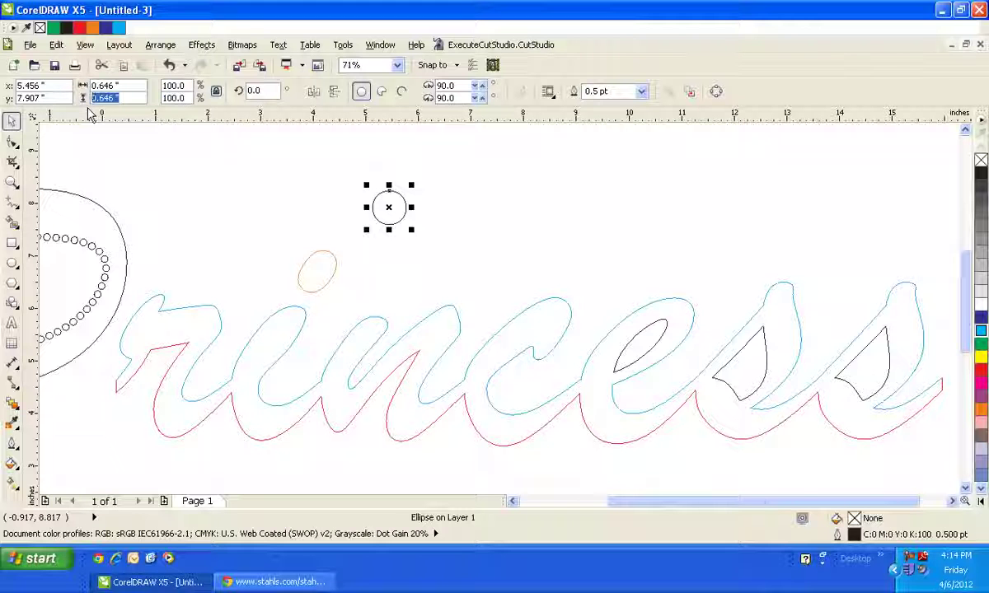
pyautogui.write('3.3')
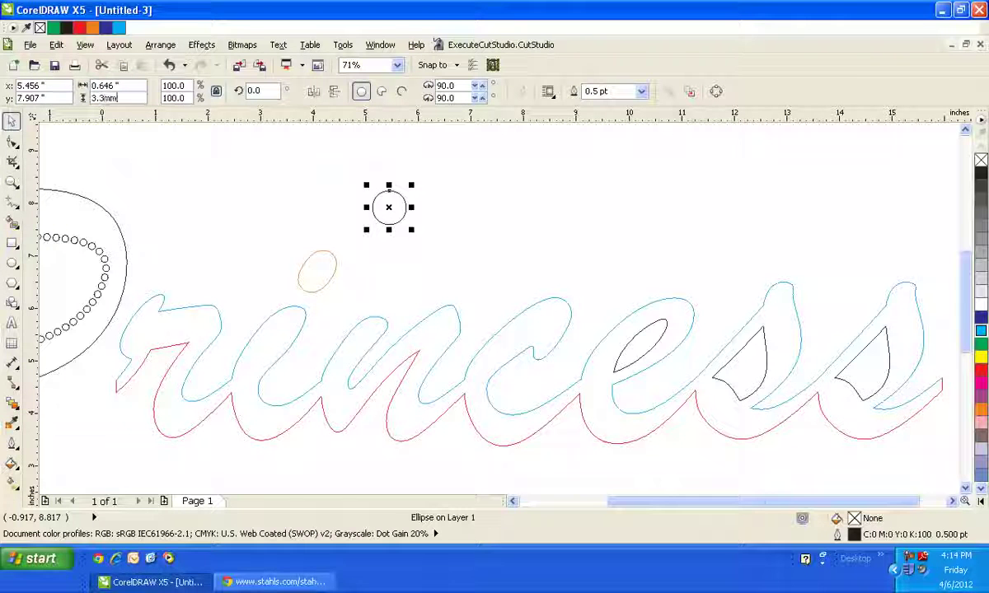
pyautogui.write('mm')
pyautogui.press('Return')
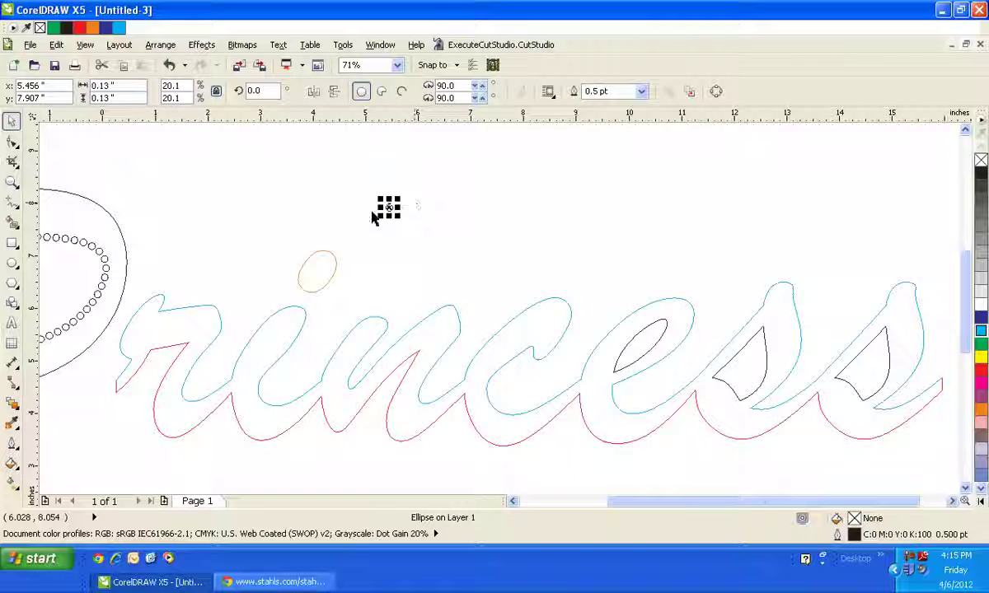
# Place a copy of the small circle about 0.9 inch to its right and blend the two circles
pyautogui.moveTo(389, 208); pyautogui.dragTo(436, 207)
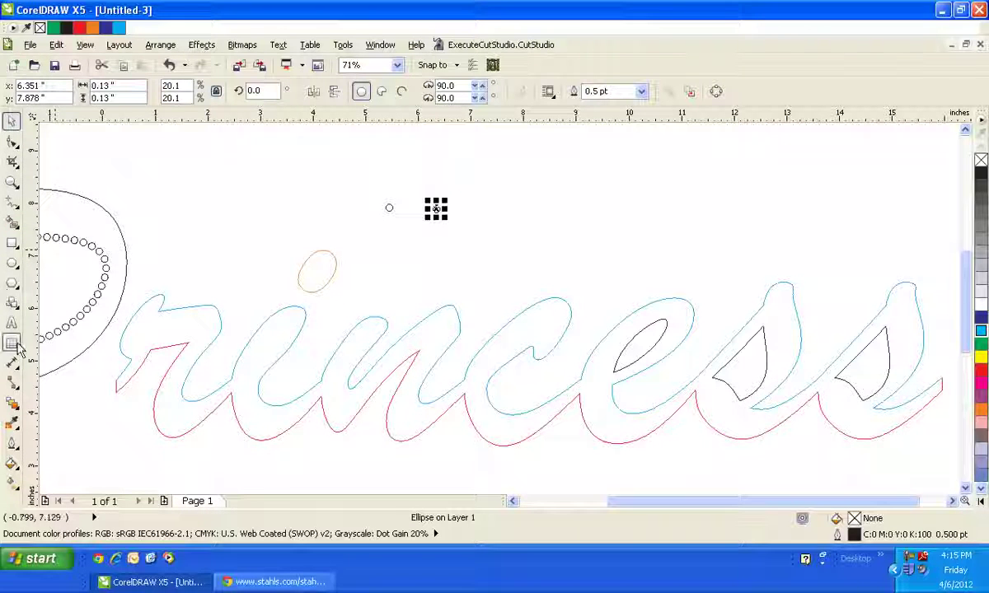
pyautogui.click(20, 405)
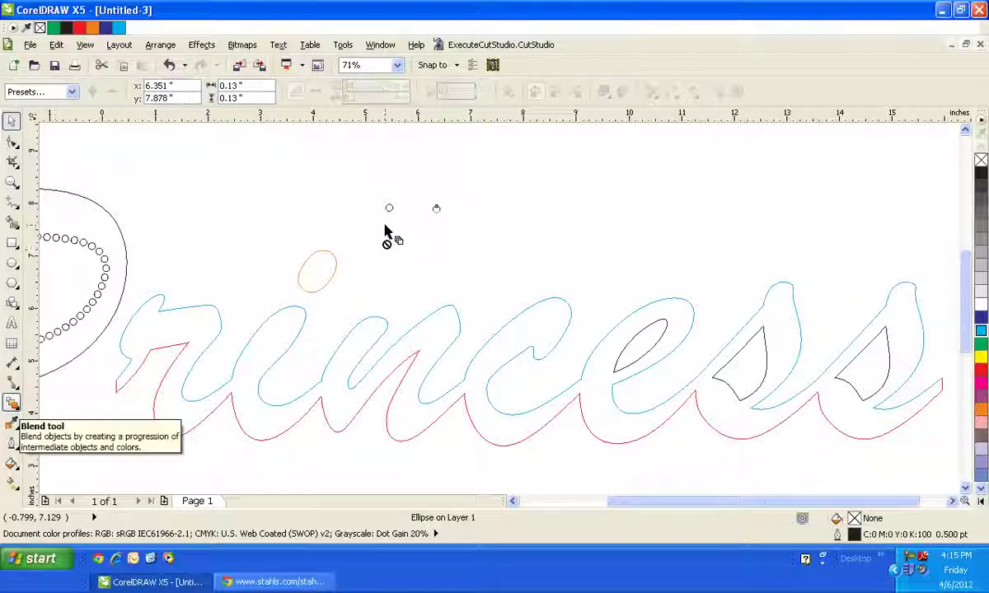
pyautogui.moveTo(390, 211); pyautogui.dragTo(437, 209)
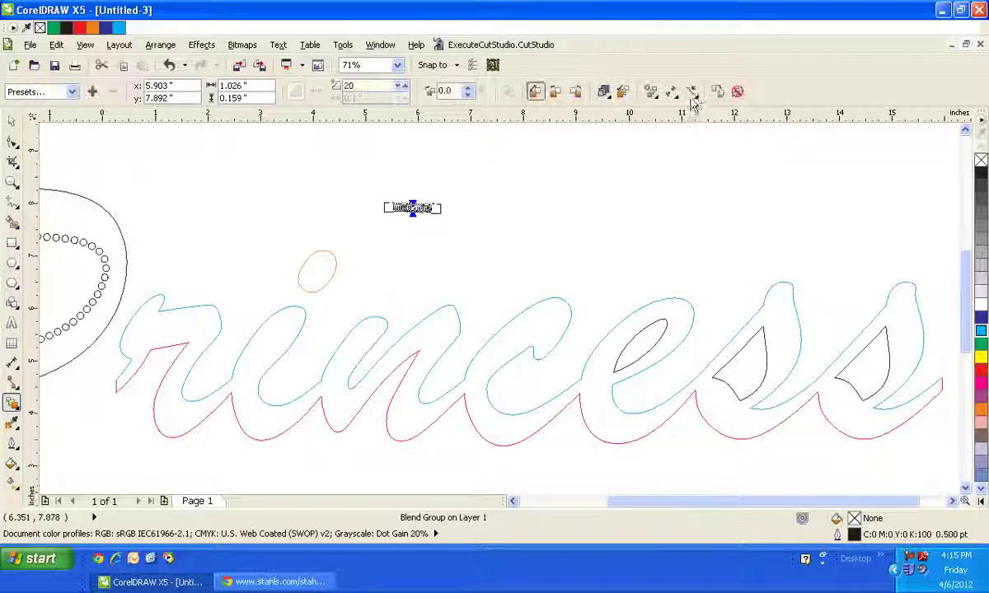
# Assign the cyan upper outline of rincess as the new path for the circle blend
pyautogui.click(692, 92)
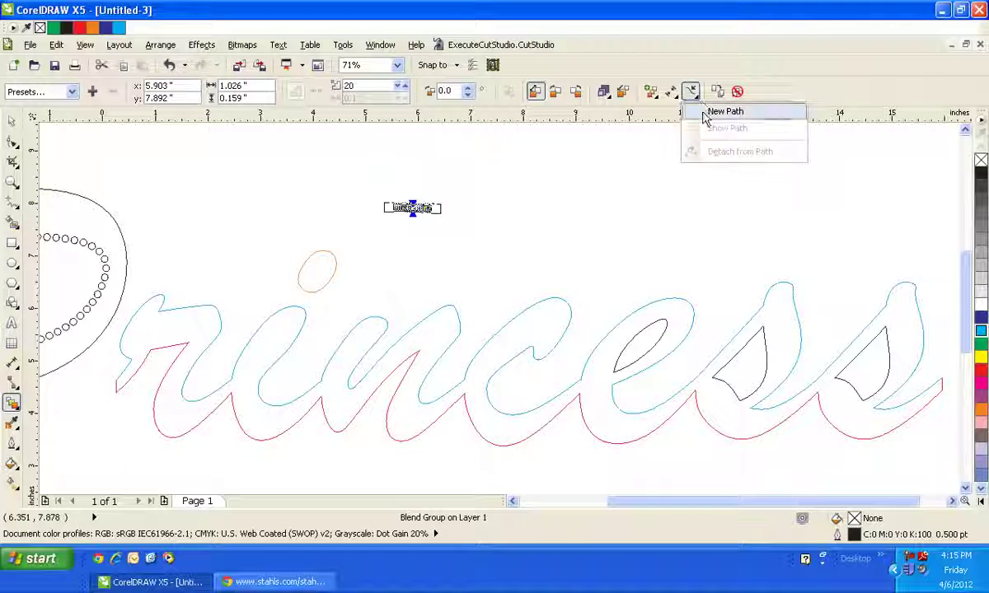
pyautogui.click(701, 111)
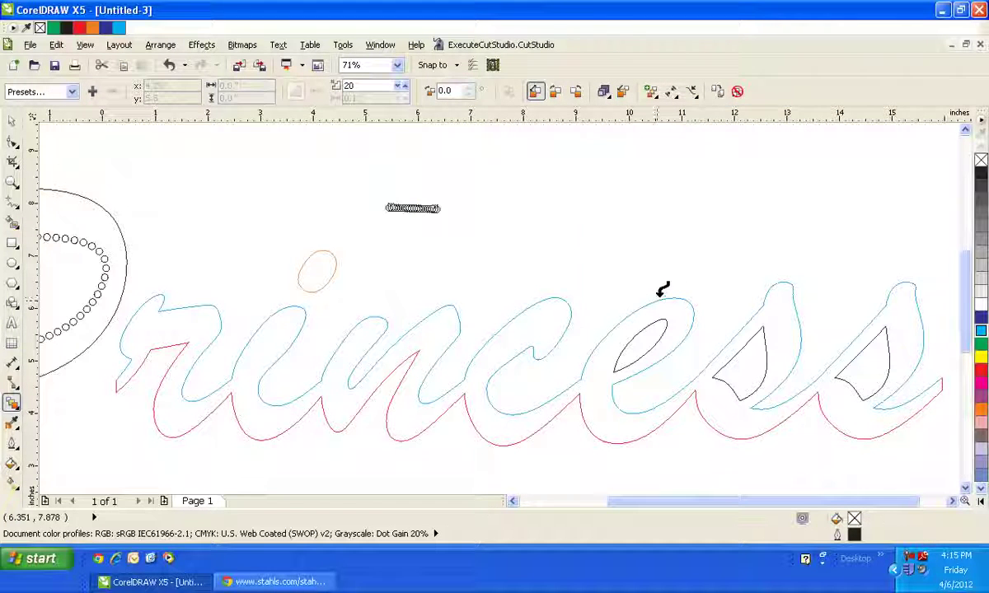
pyautogui.click(657, 302)
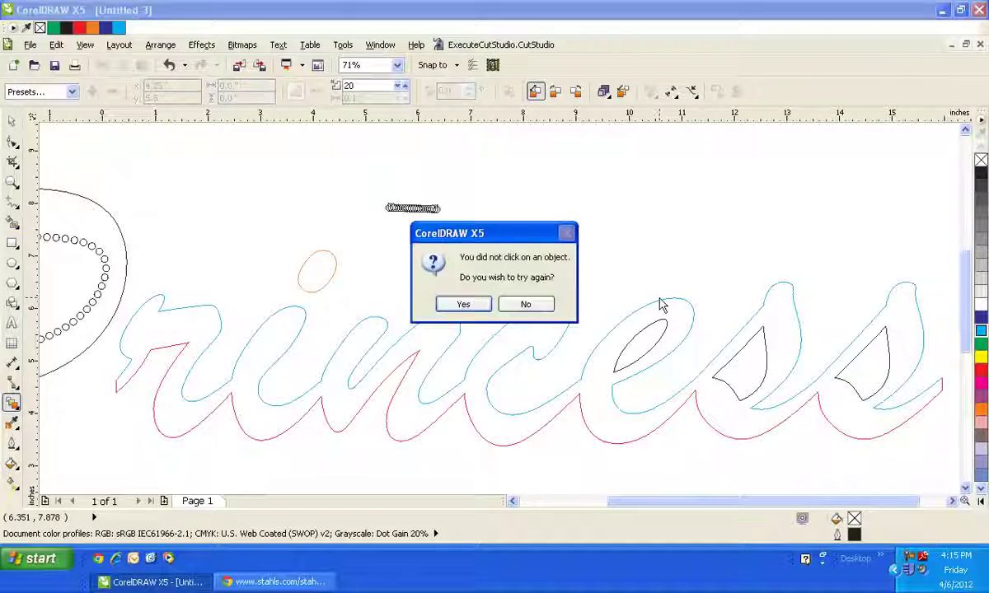
pyautogui.click(482, 305)
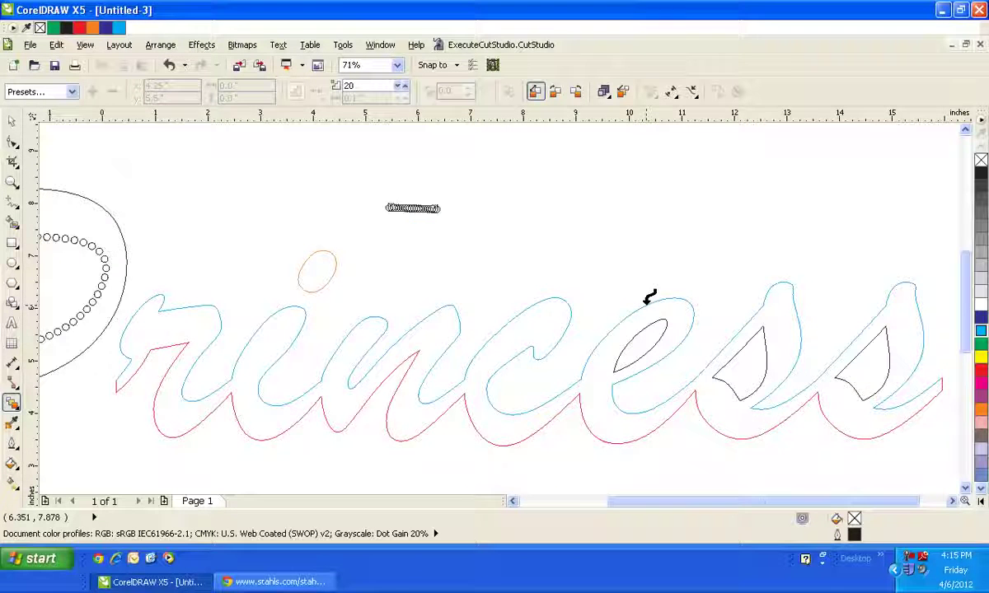
pyautogui.click(608, 290)
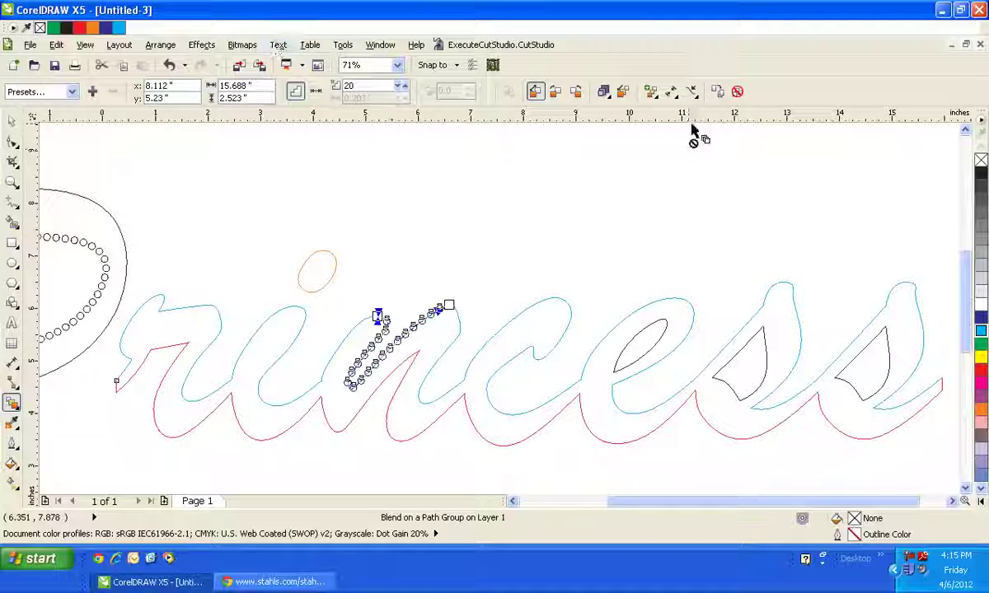
# Spread the circle blend along the full cyan outline and set it to 200 blend steps
pyautogui.click(656, 96)
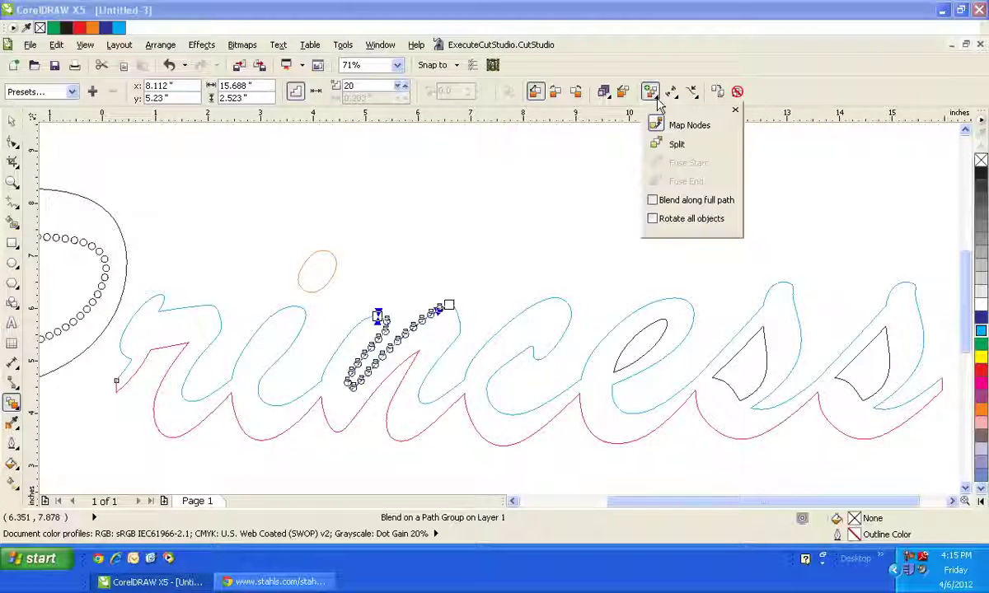
pyautogui.click(652, 200)
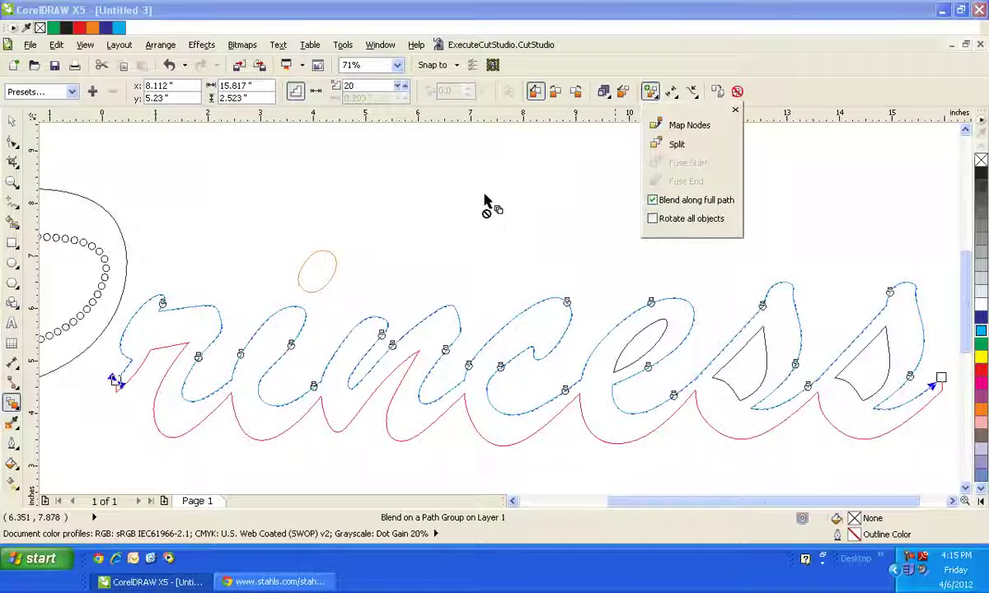
pyautogui.click(362, 85)
pyautogui.write('3')
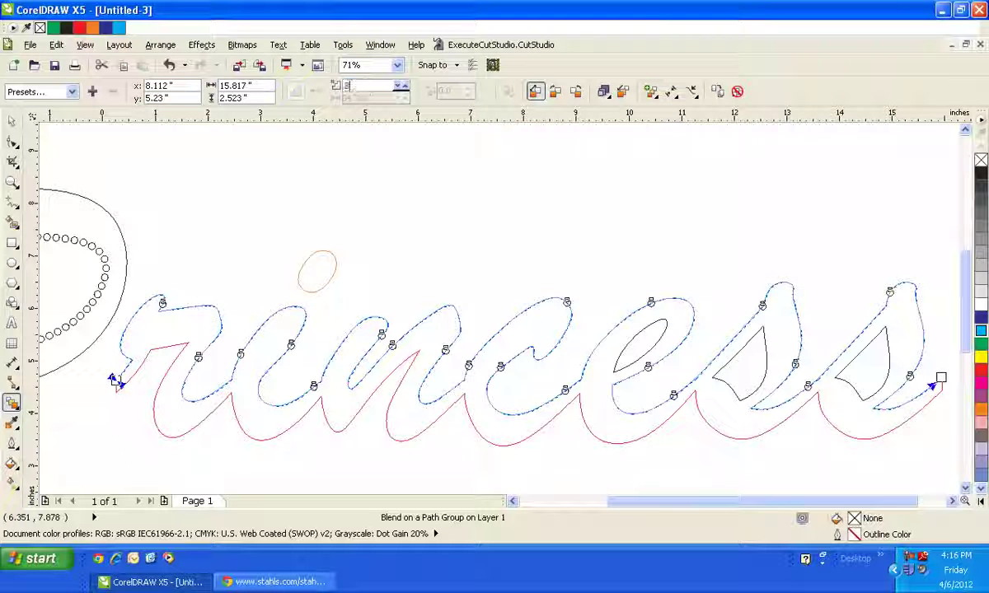
pyautogui.press('Return')
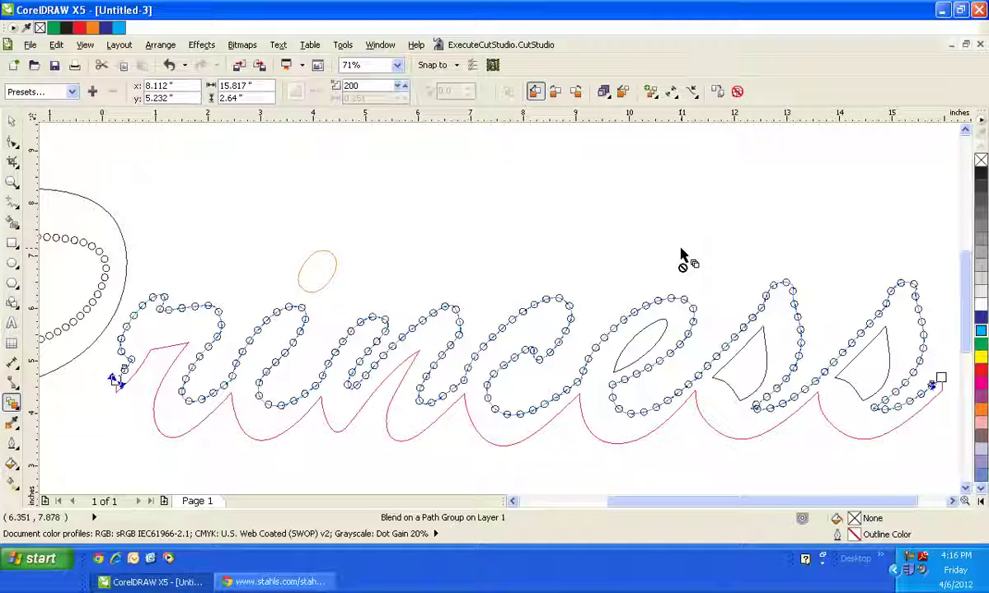
pyautogui.click(11, 121)
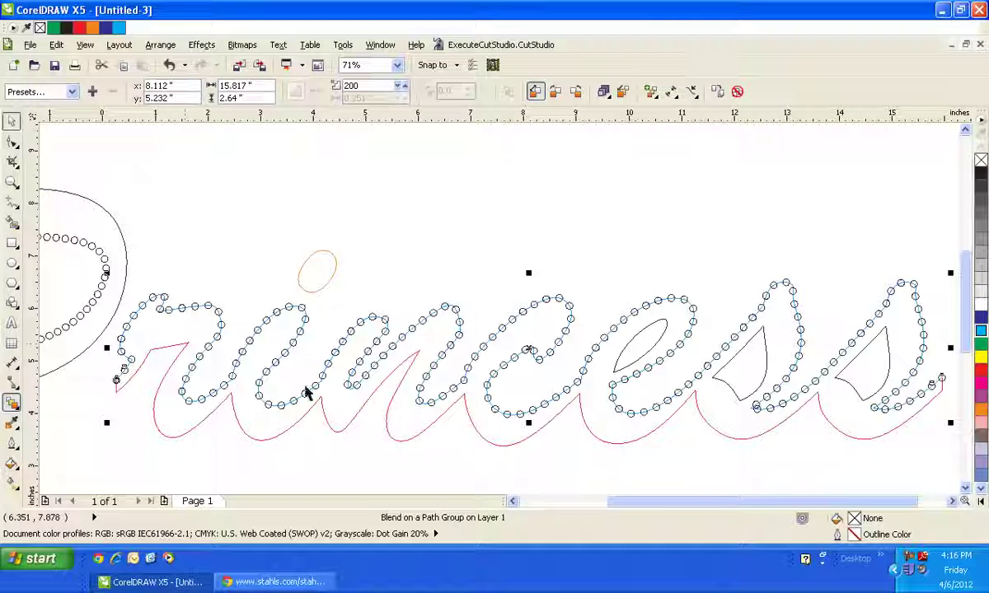
# Split the black inner outline of the first s at its upper, left and bottom corner nodes
pyautogui.click(12, 182)
pyautogui.moveTo(757, 363); pyautogui.dragTo(805, 426)
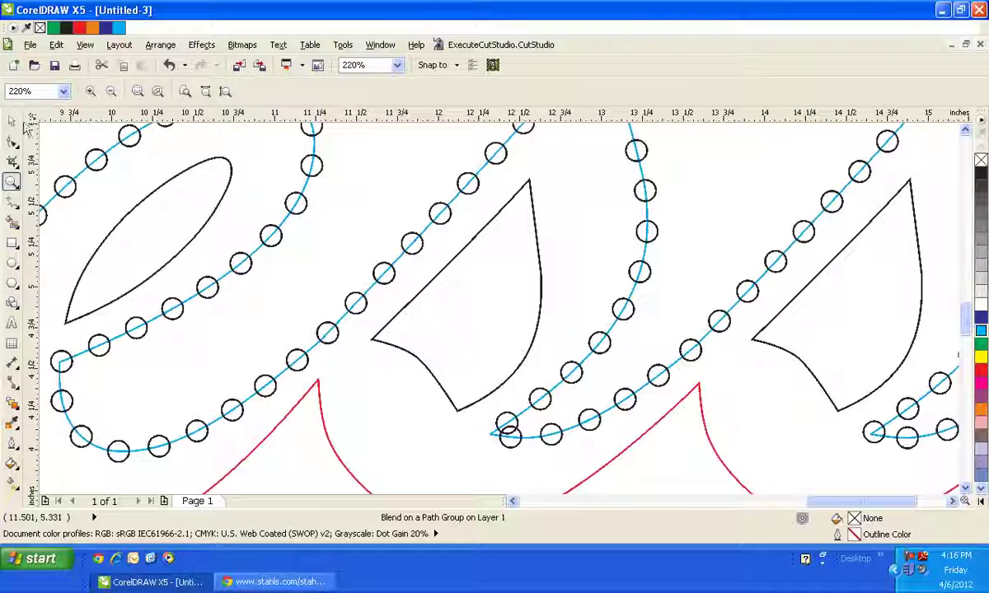
pyautogui.click(12, 121)
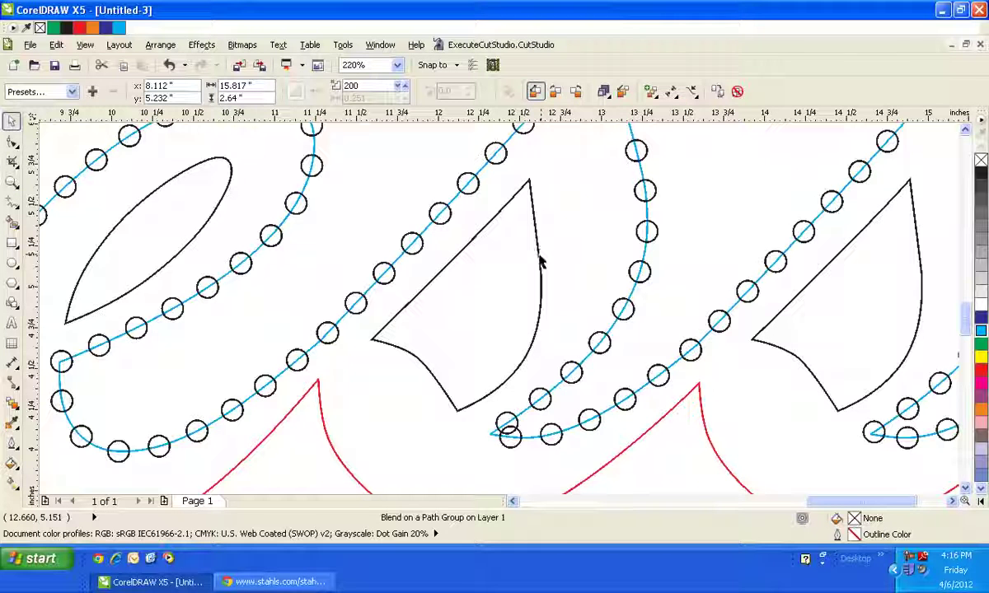
pyautogui.click(540, 262)
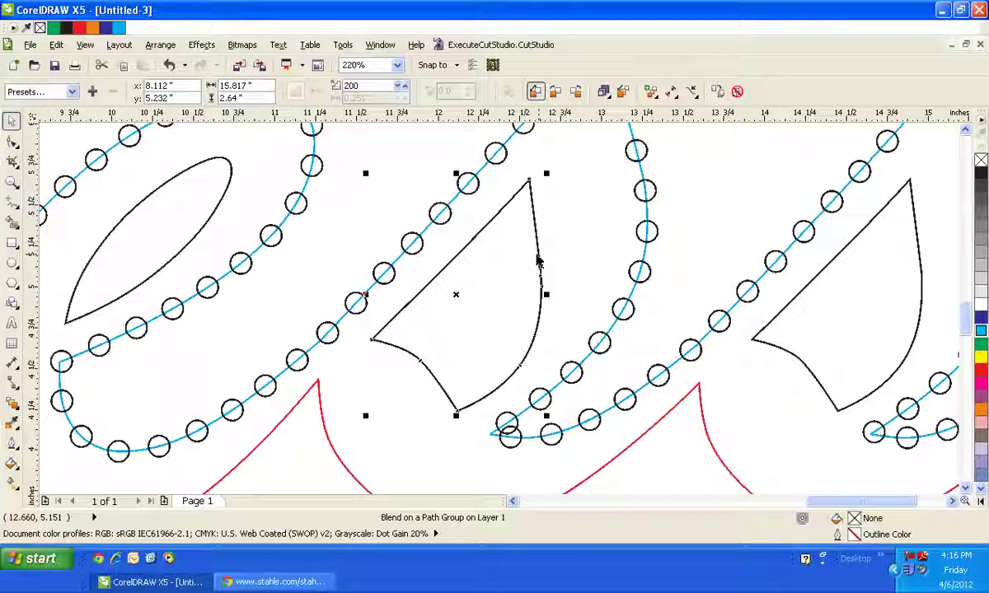
pyautogui.click(12, 141)
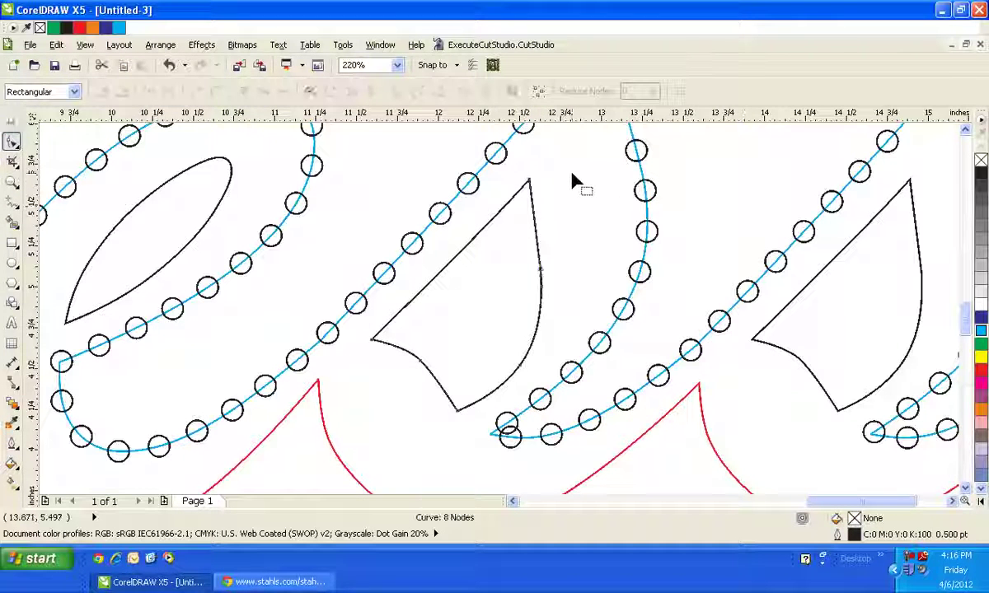
pyautogui.click(528, 181)
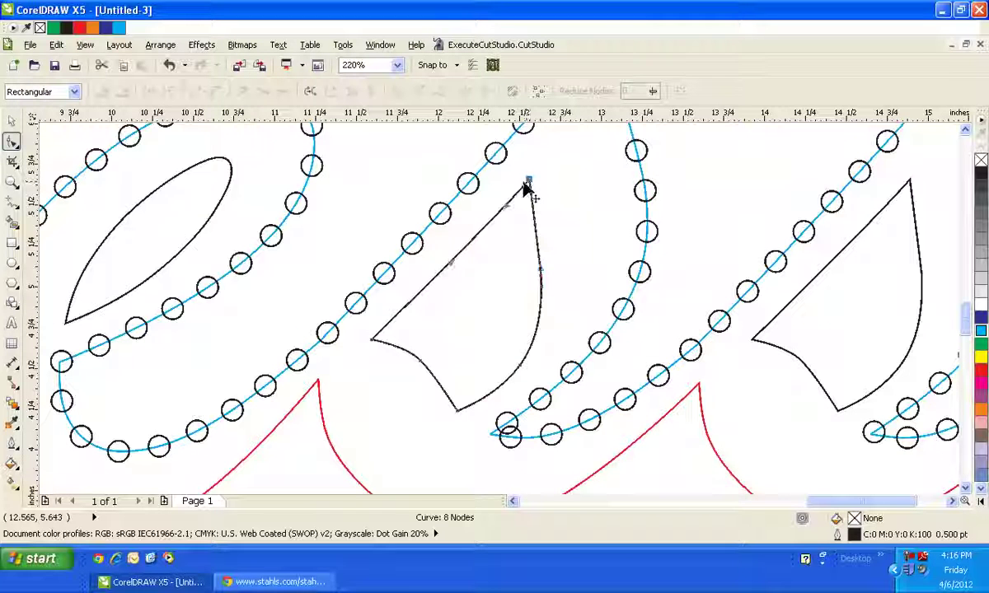
pyautogui.click(170, 91)
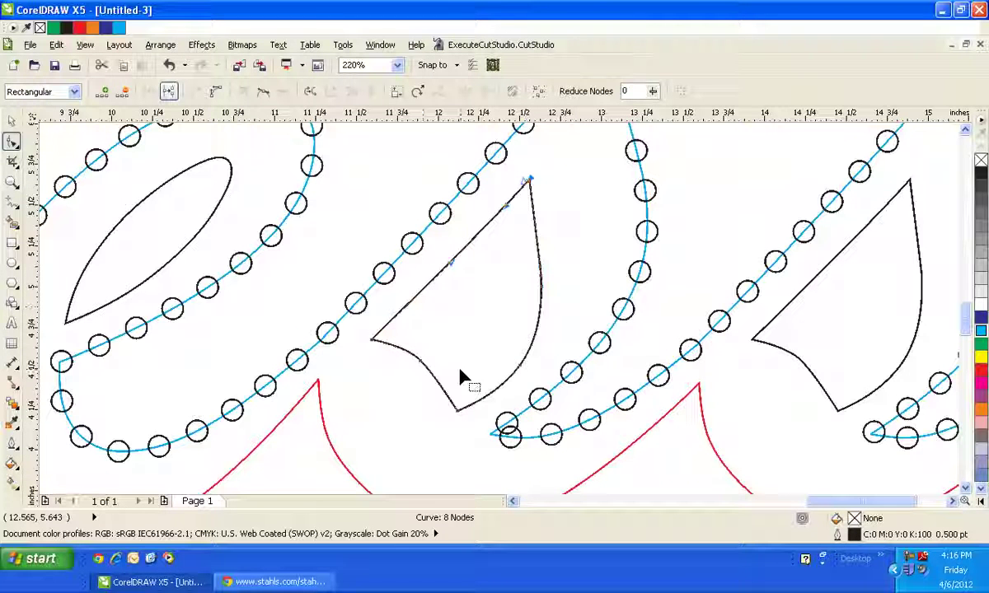
pyautogui.click(369, 340)
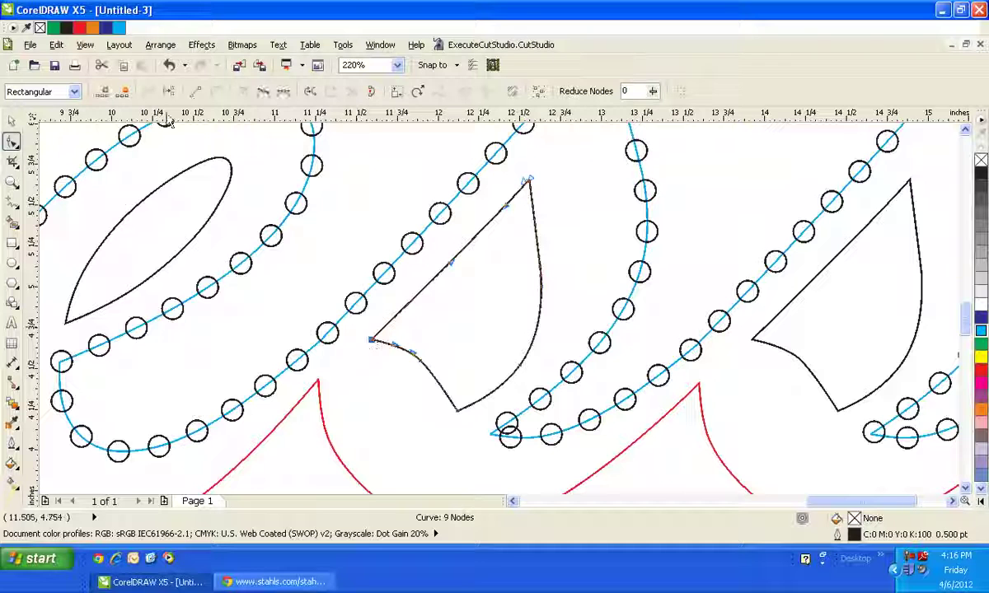
pyautogui.click(170, 92)
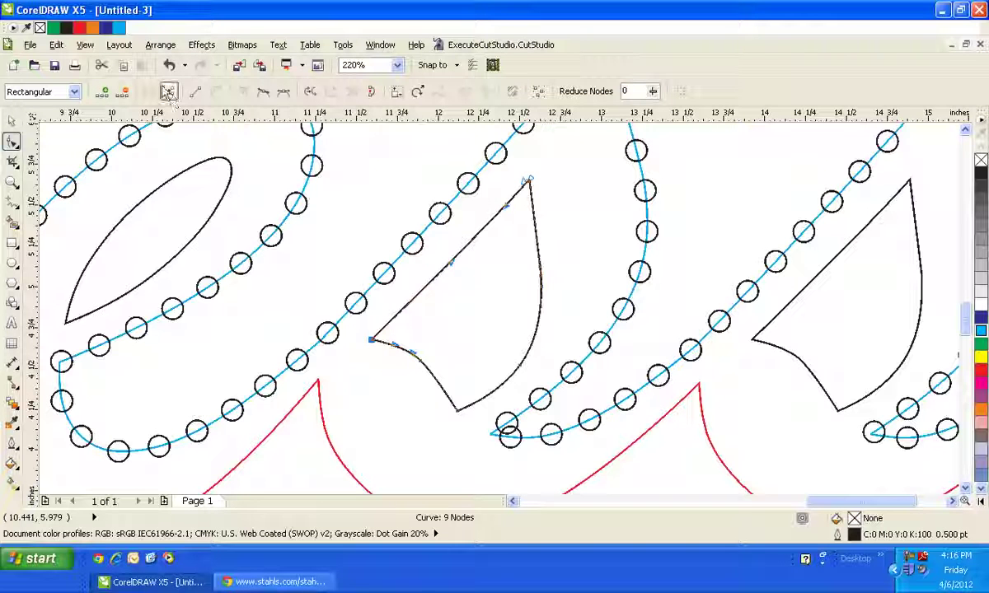
pyautogui.click(455, 410)
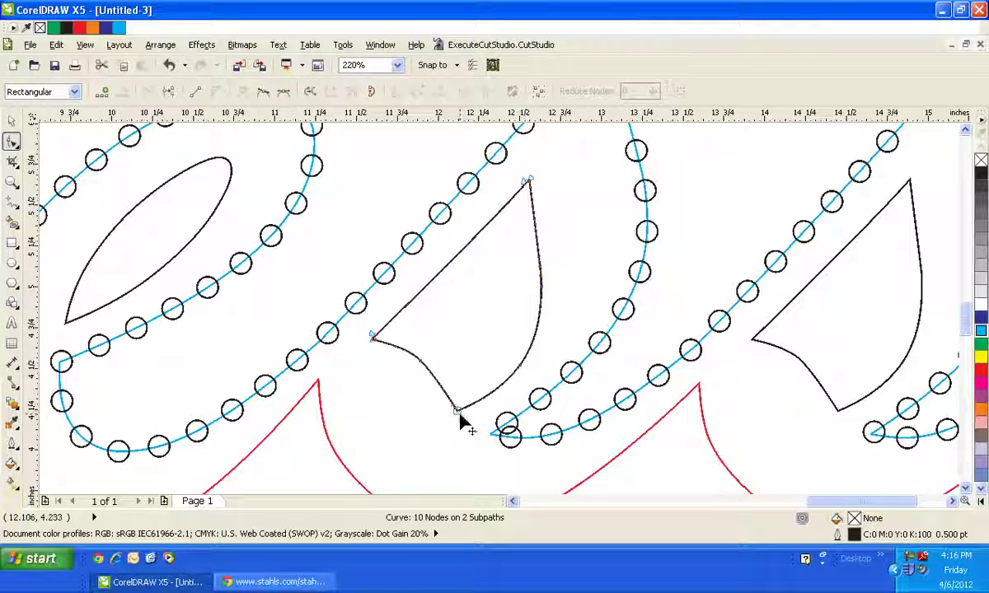
pyautogui.click(169, 92)
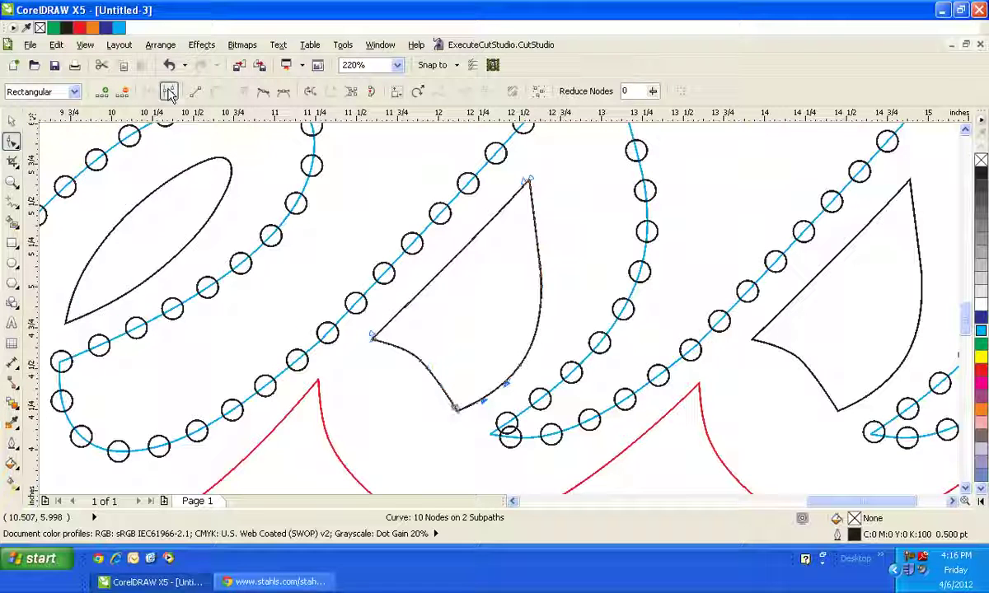
# Break the first s's inner outline apart into separate curves and clear the selection
pyautogui.click(160, 44)
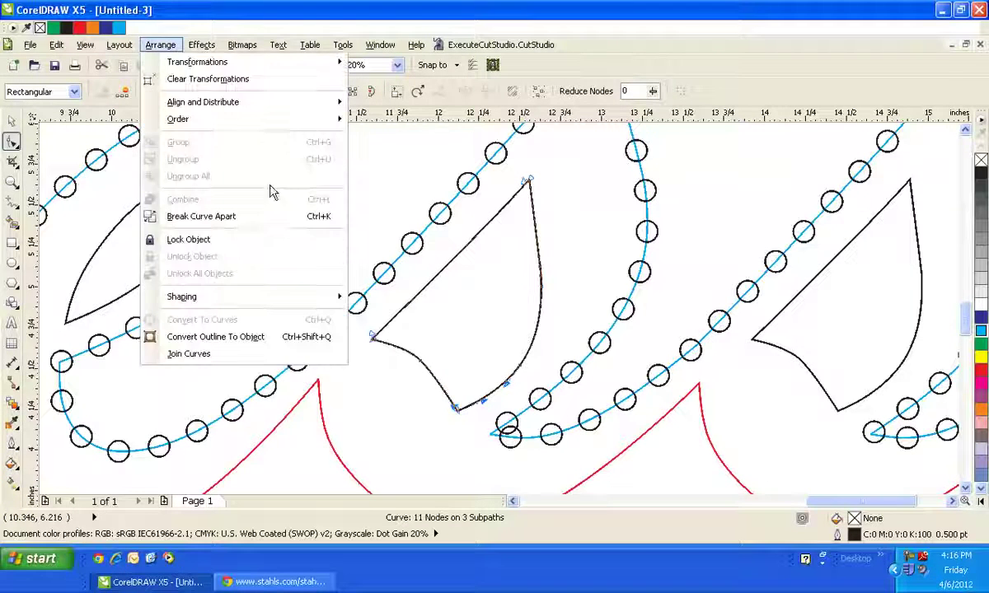
pyautogui.click(230, 219)
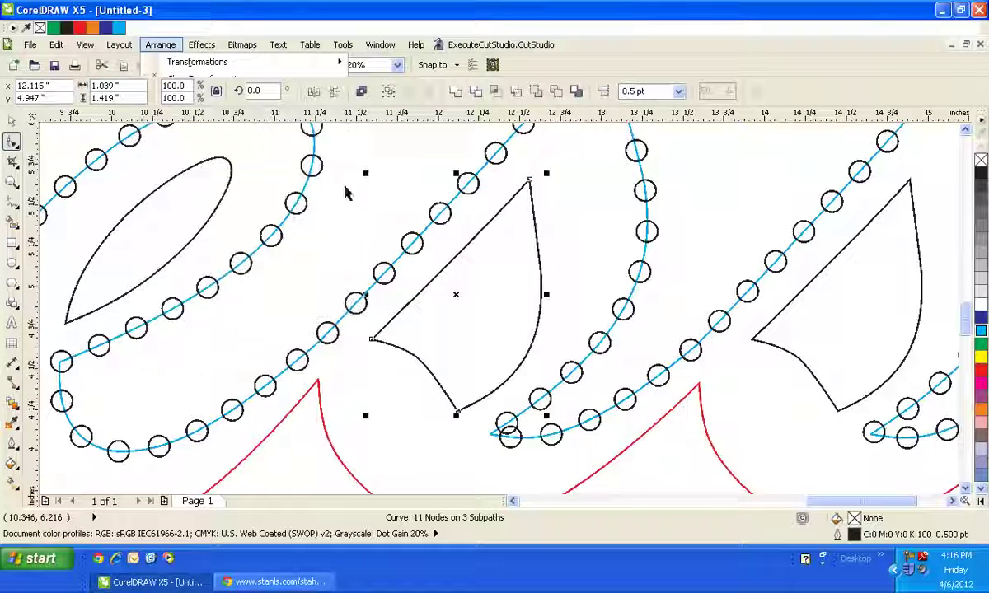
pyautogui.click(686, 196)
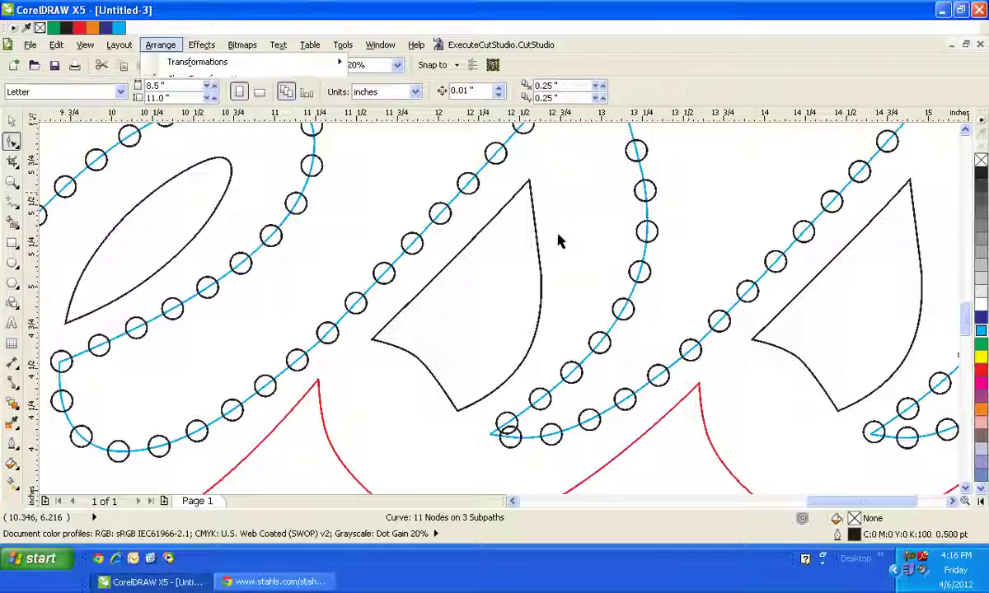
# Color the first s's inner curves: magenta for the curved right side, grayish brown for the diagonal, green for the short lower-left side
pyautogui.click(539, 245)
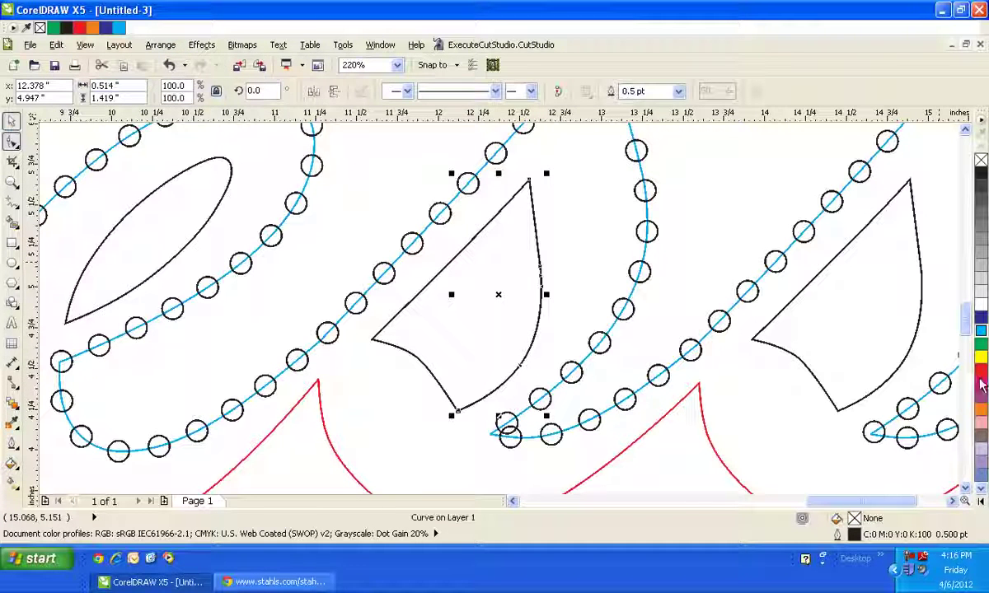
pyautogui.rightClick(980, 380)
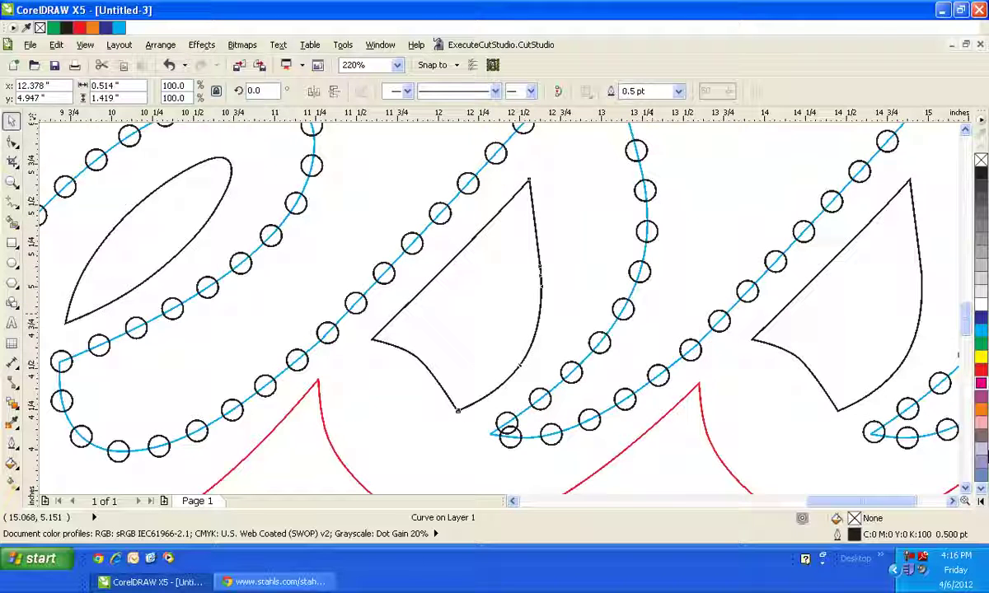
pyautogui.click(449, 260)
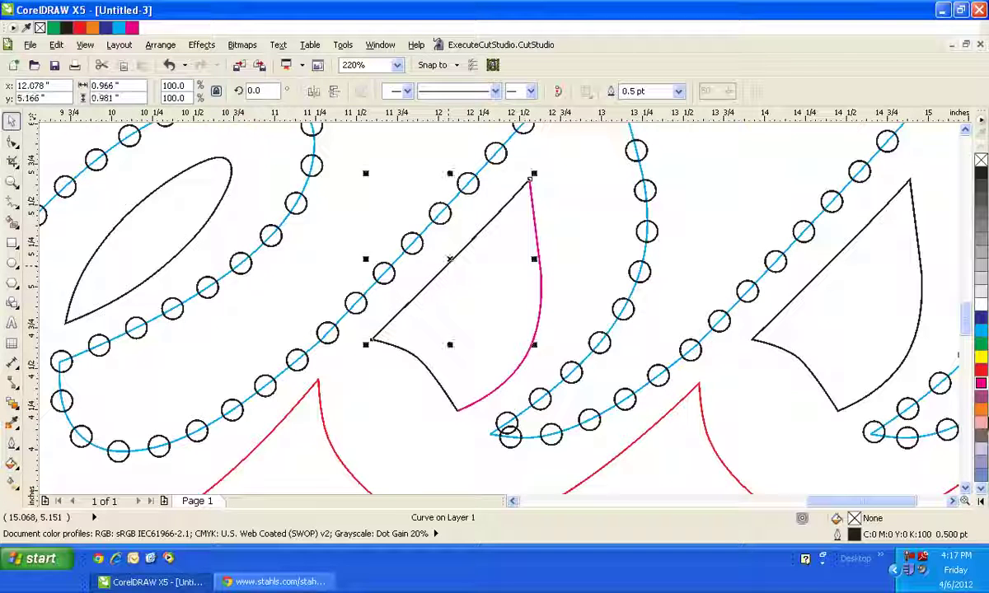
pyautogui.rightClick(982, 439)
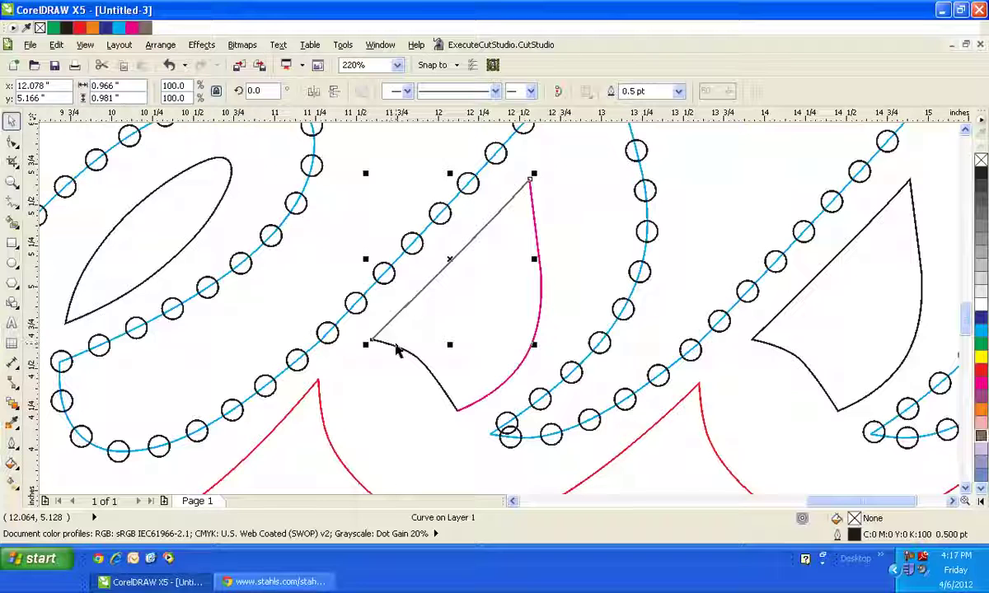
pyautogui.click(377, 336)
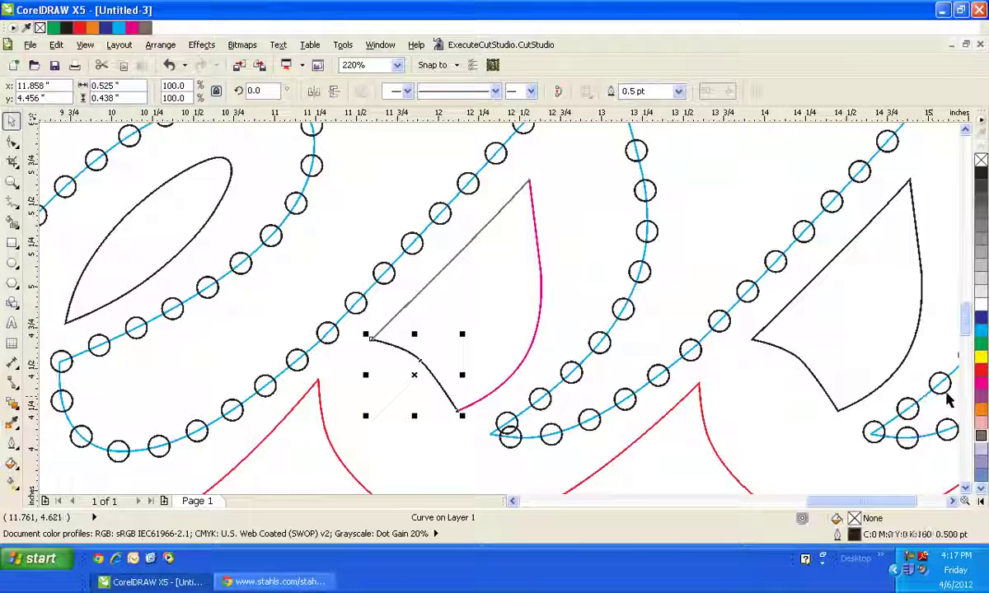
pyautogui.rightClick(980, 344)
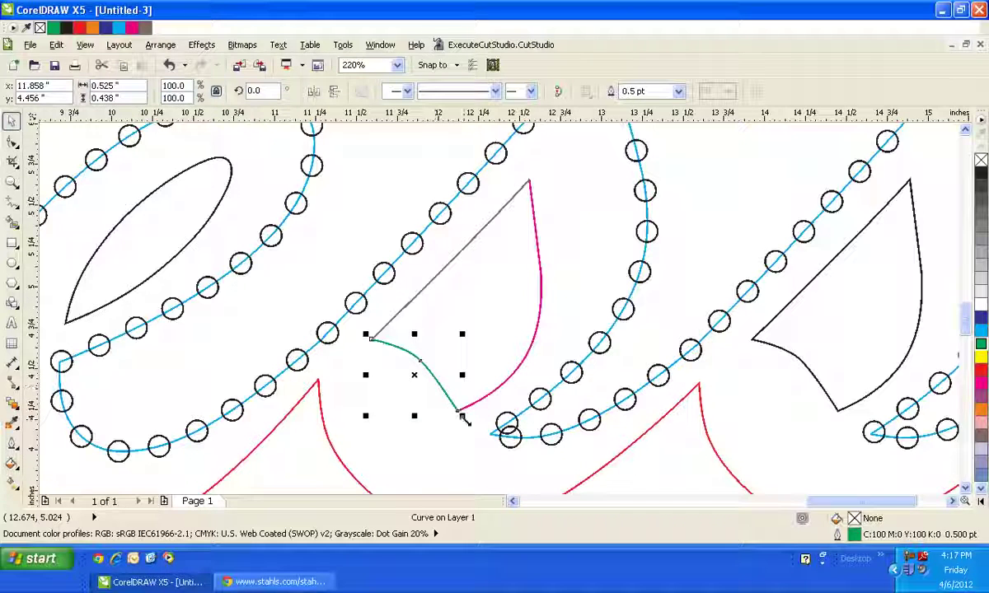
# Break the circle blend on the cyan outline apart and ungroup its circles
pyautogui.click(503, 447)
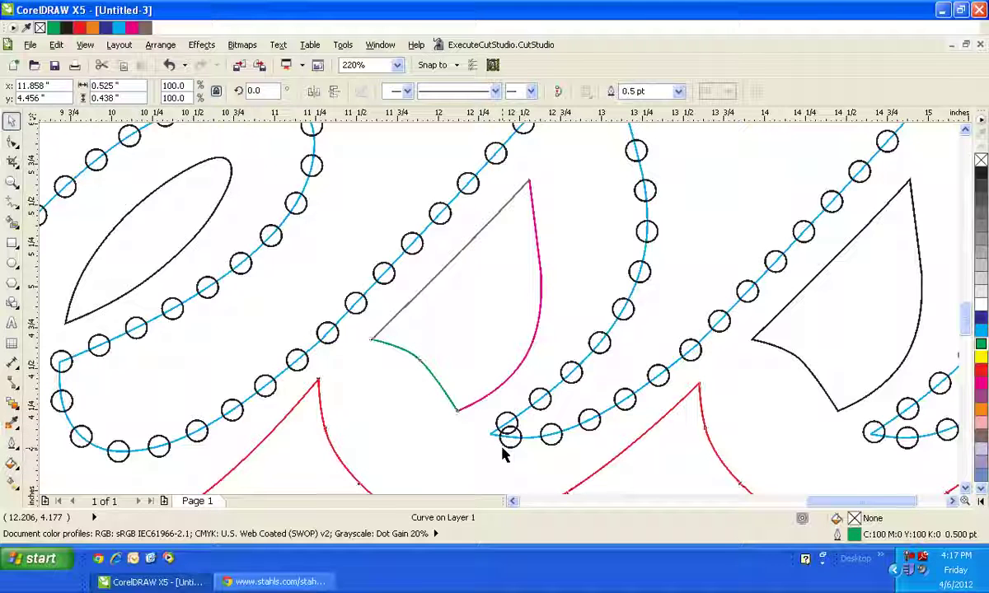
pyautogui.click(12, 182)
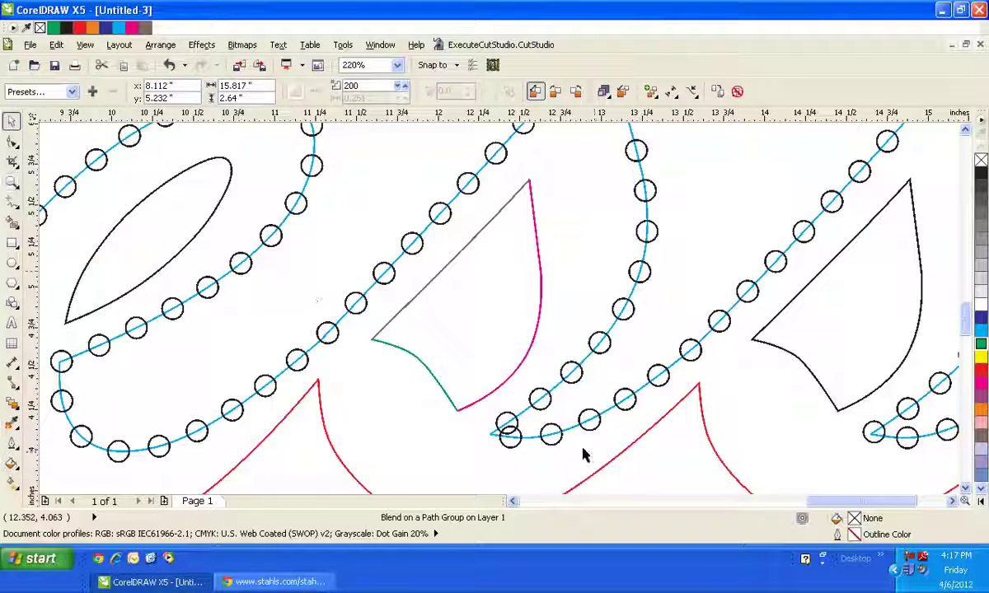
pyautogui.click(11, 181)
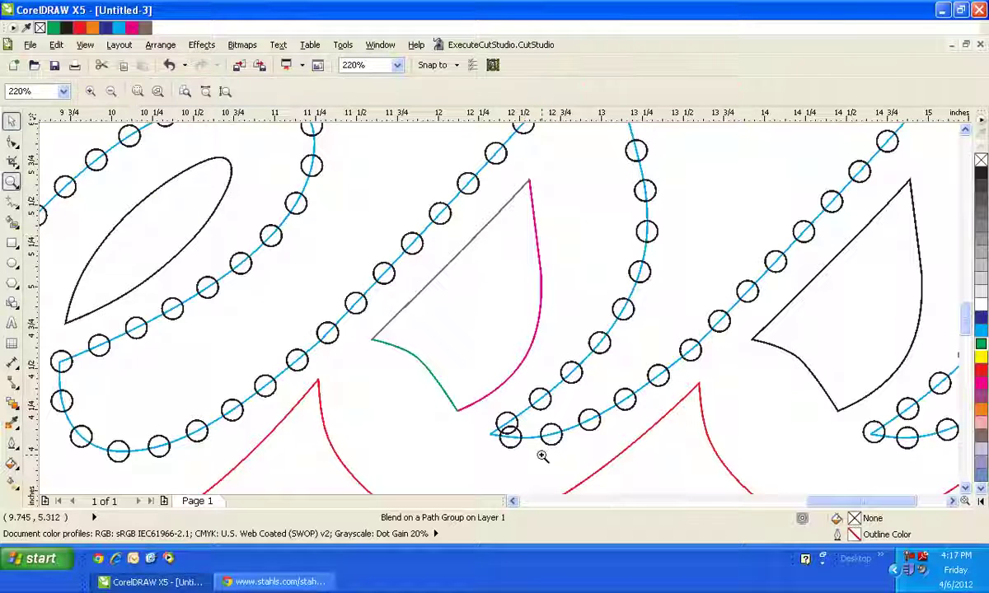
pyautogui.moveTo(452, 387); pyautogui.dragTo(573, 474)
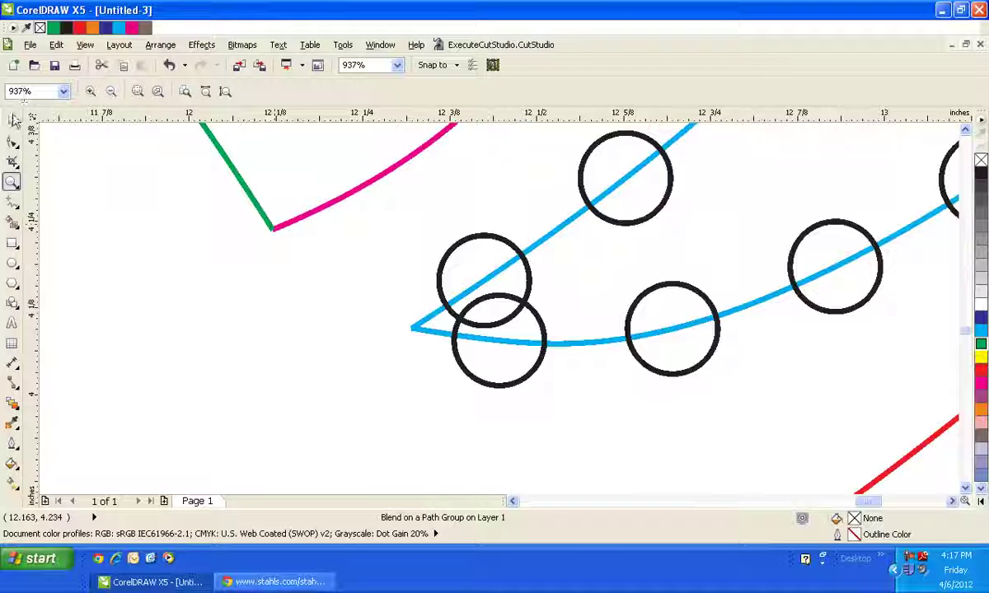
pyautogui.click(13, 120)
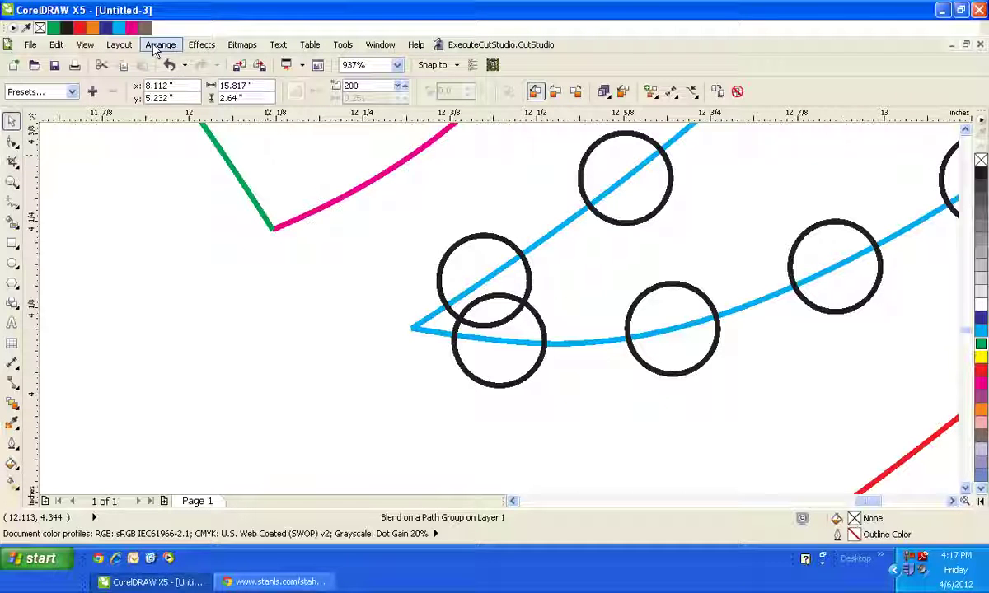
pyautogui.click(154, 48)
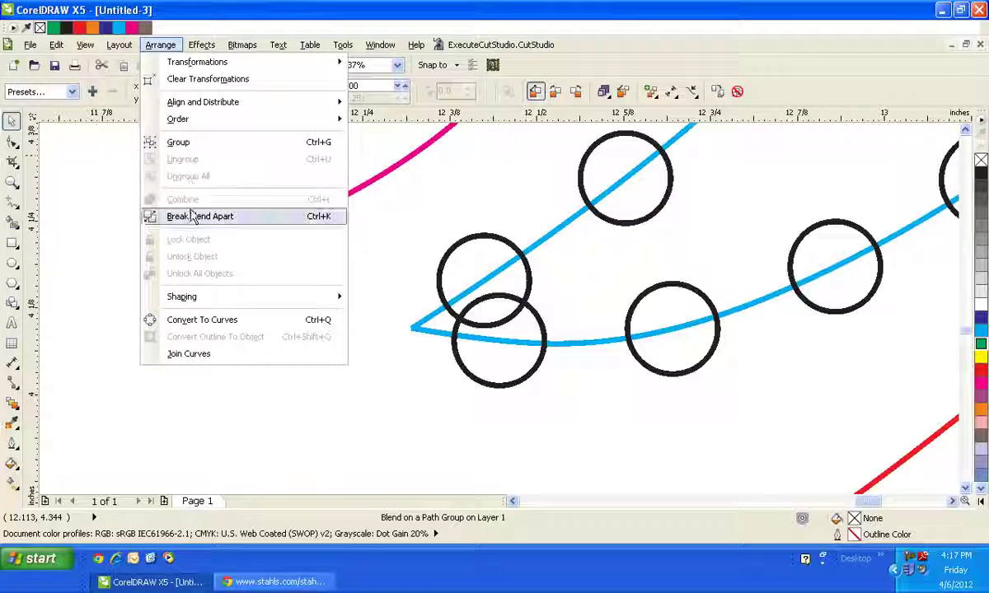
pyautogui.click(191, 216)
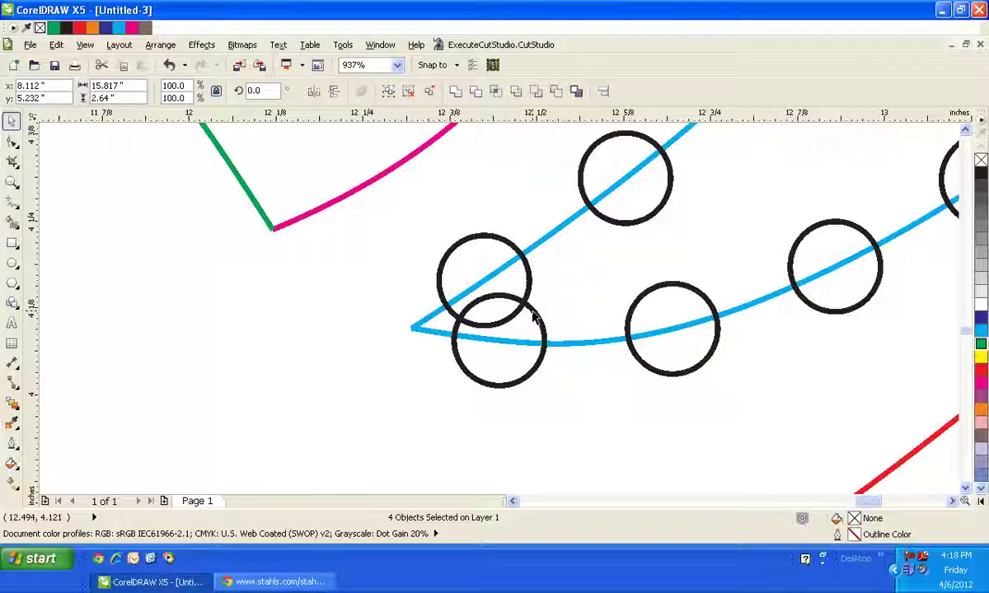
pyautogui.click(162, 48)
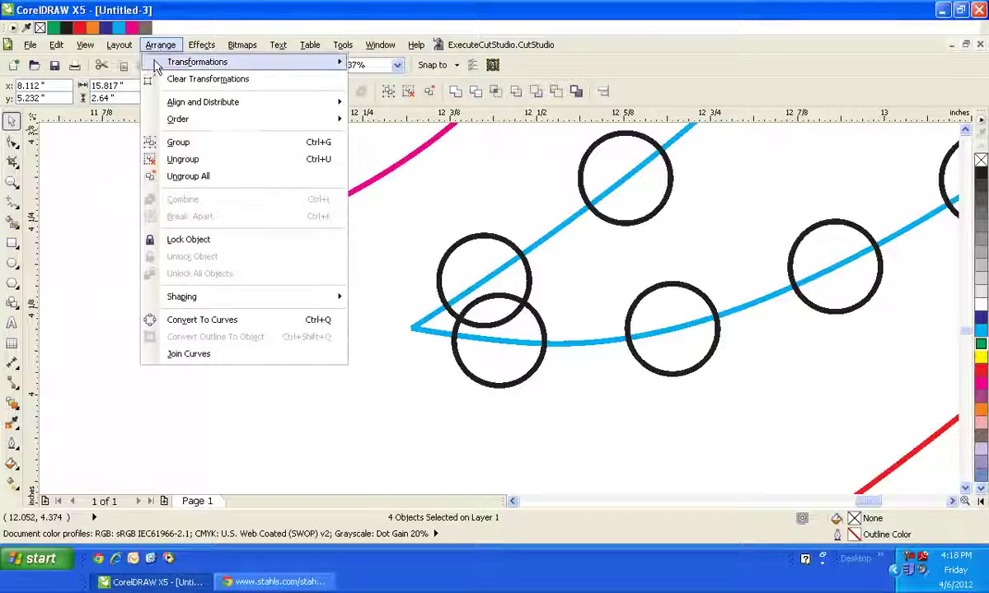
pyautogui.click(175, 160)
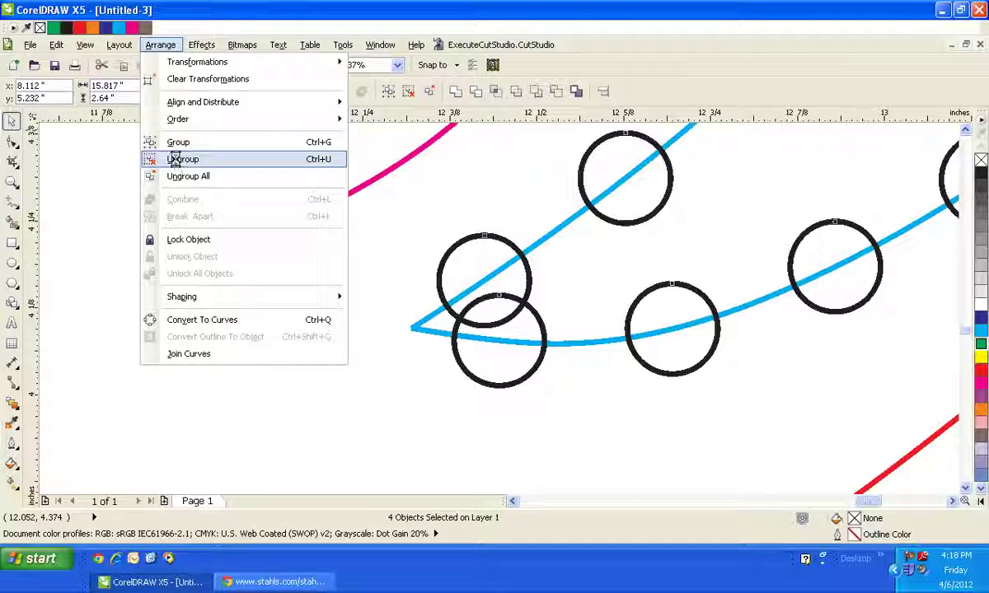
# Delete the lower overlapping circle at the first s's sharp corner and center the remaining one between the two cyan lines
pyautogui.click(542, 316)
pyautogui.press('space')
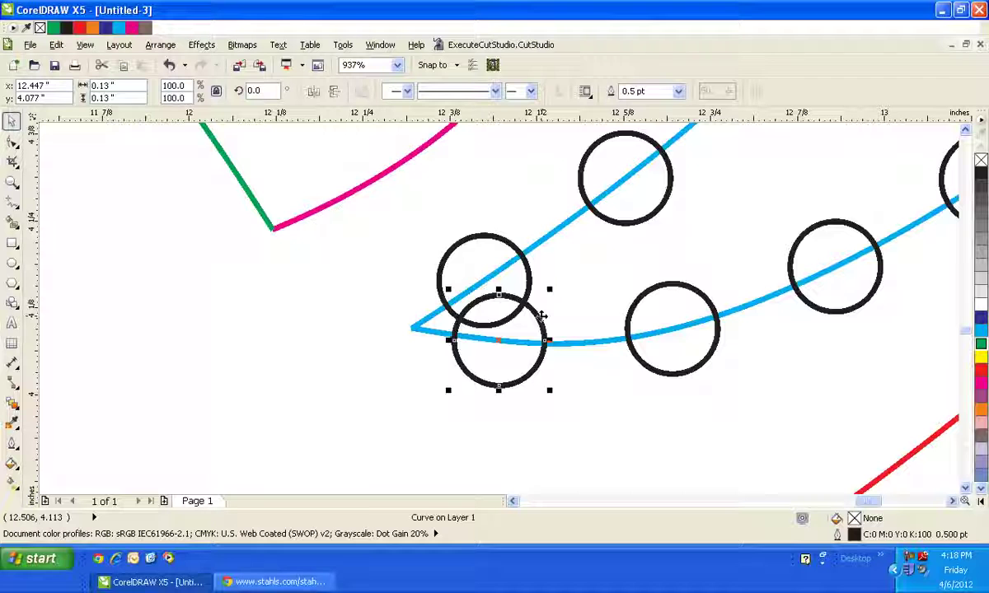
pyautogui.press('Delete')
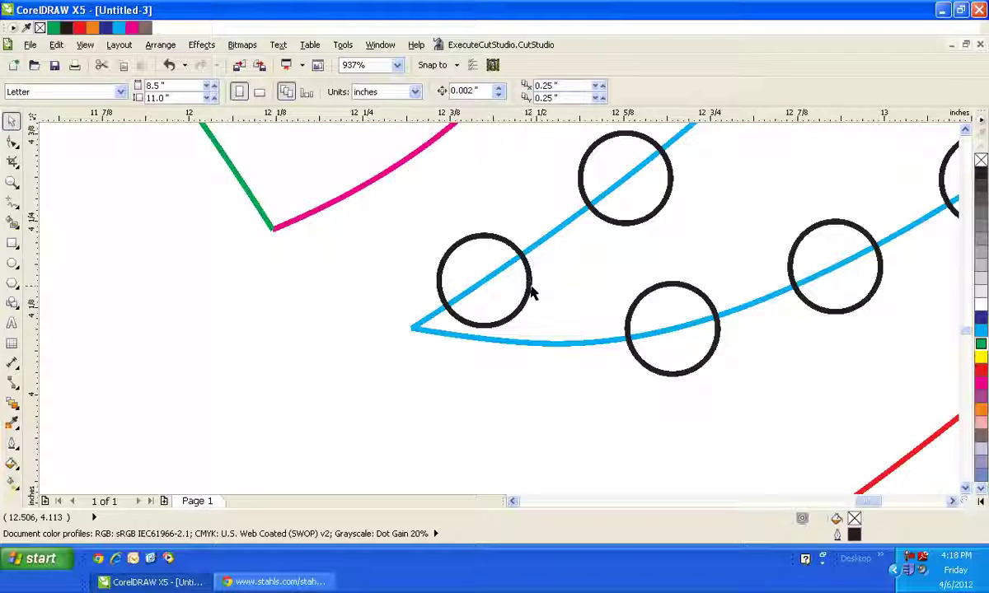
pyautogui.moveTo(505, 287); pyautogui.dragTo(463, 322)
pyautogui.moveTo(446, 316); pyautogui.dragTo(505, 301)
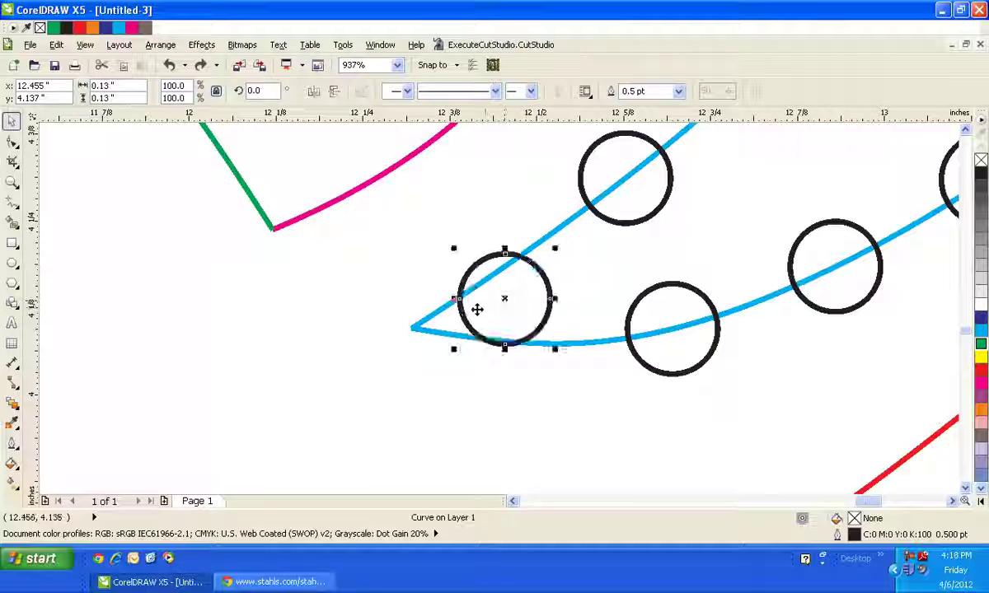
pyautogui.click(424, 322)
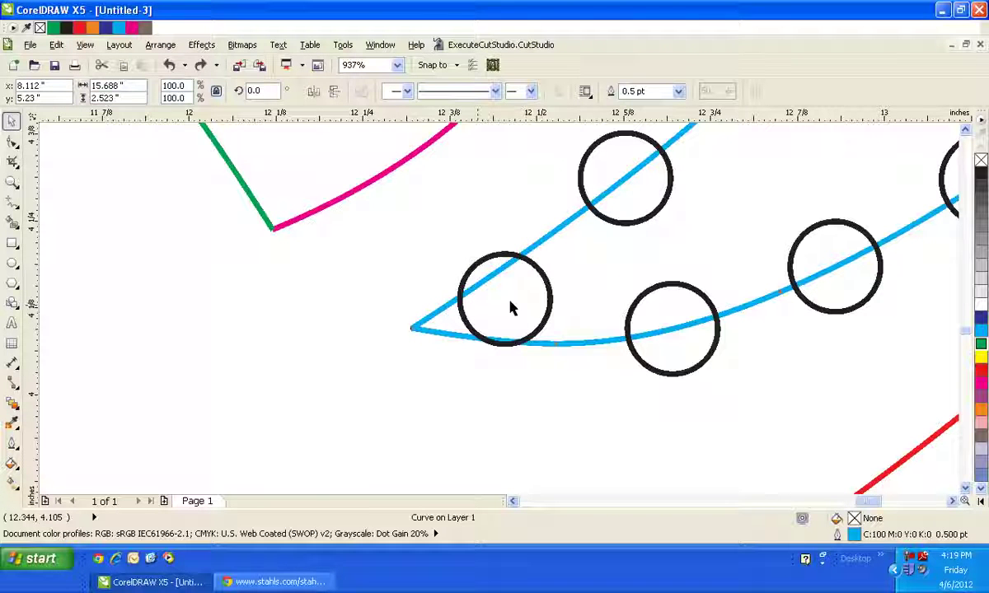